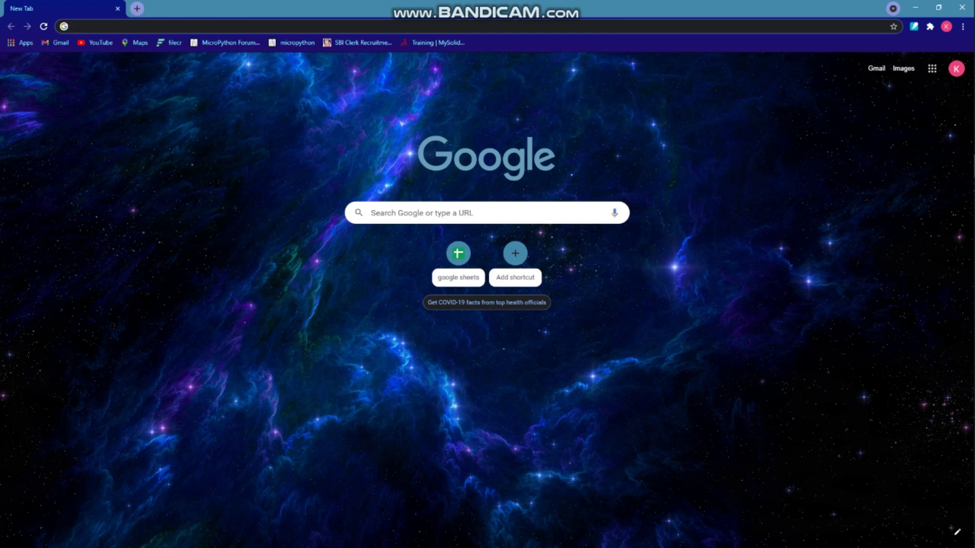
Search the web for XFLR 5 and open its SourceForge download page.
{"action": "left_click", "coordinate": [325, 26]}
{"action": "type", "text": "xflr "}
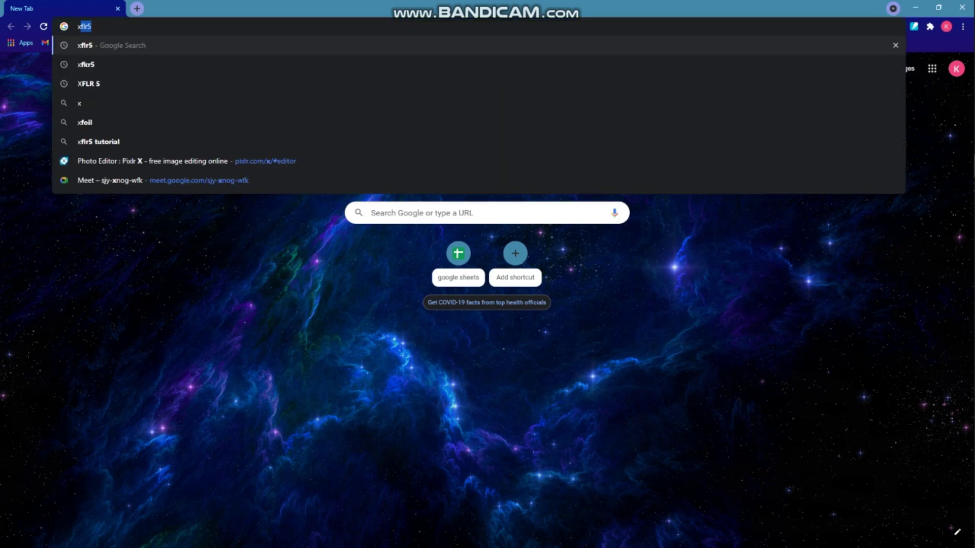
{"action": "type", "text": "5"}
{"action": "key", "text": "Return"}
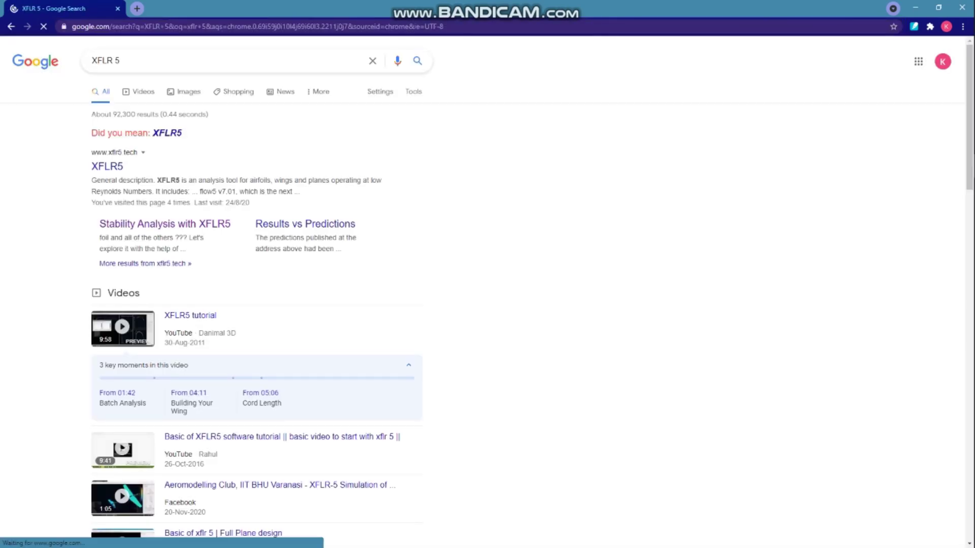
{"action": "scroll", "coordinate": [257, 305], "scroll_direction": "down", "scroll_amount": 8}
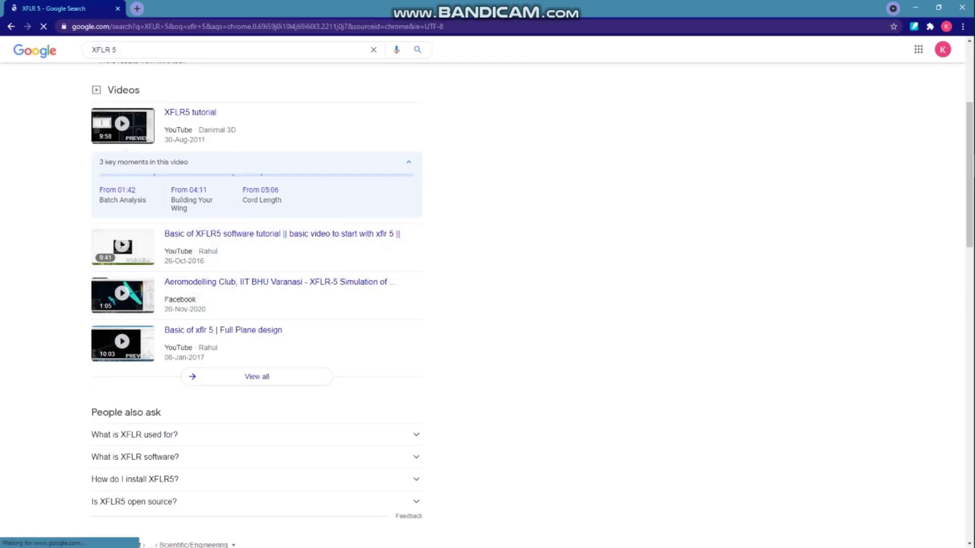
{"action": "scroll", "coordinate": [173, 204], "scroll_direction": "down", "scroll_amount": 3}
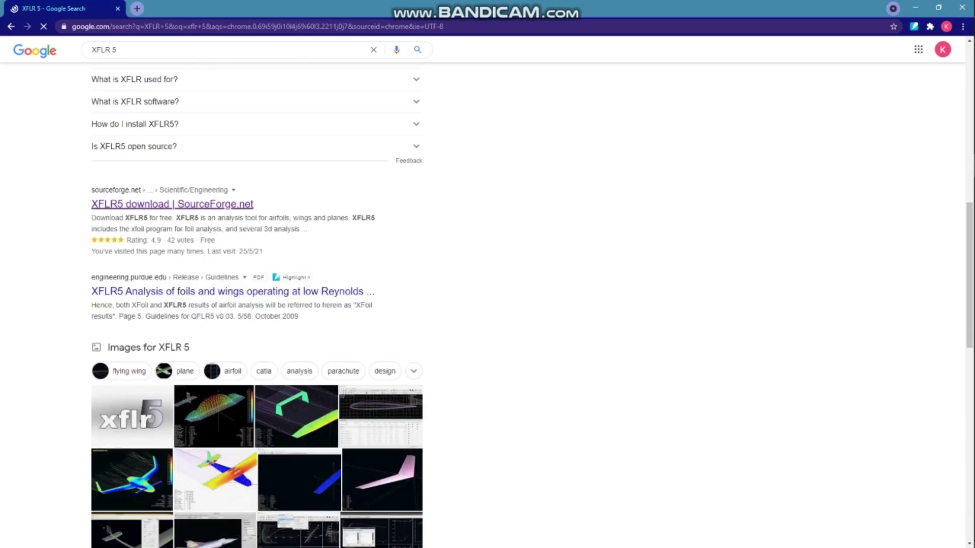
{"action": "left_click", "coordinate": [173, 204]}
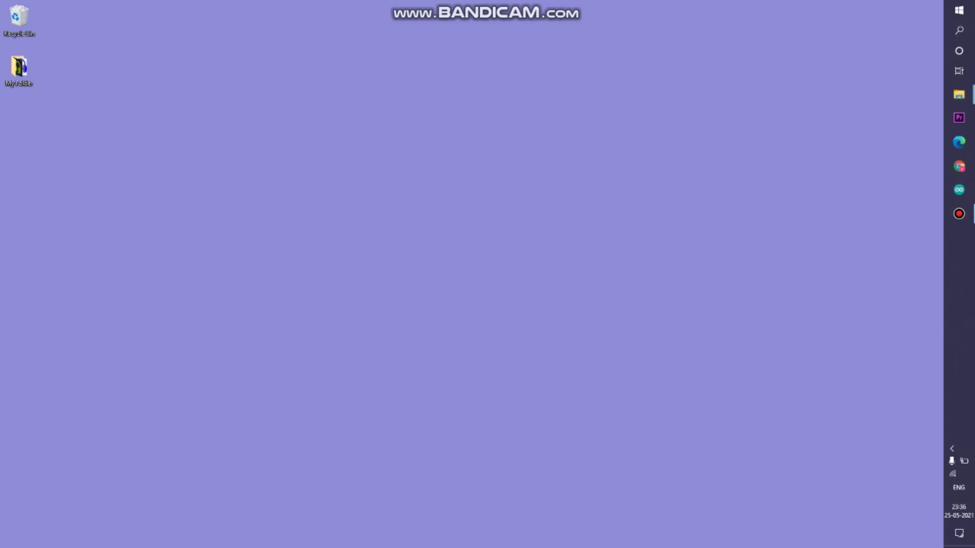
Find the installed xflr5.exe application on the computer and launch it.
{"action": "left_click", "coordinate": [960, 31]}
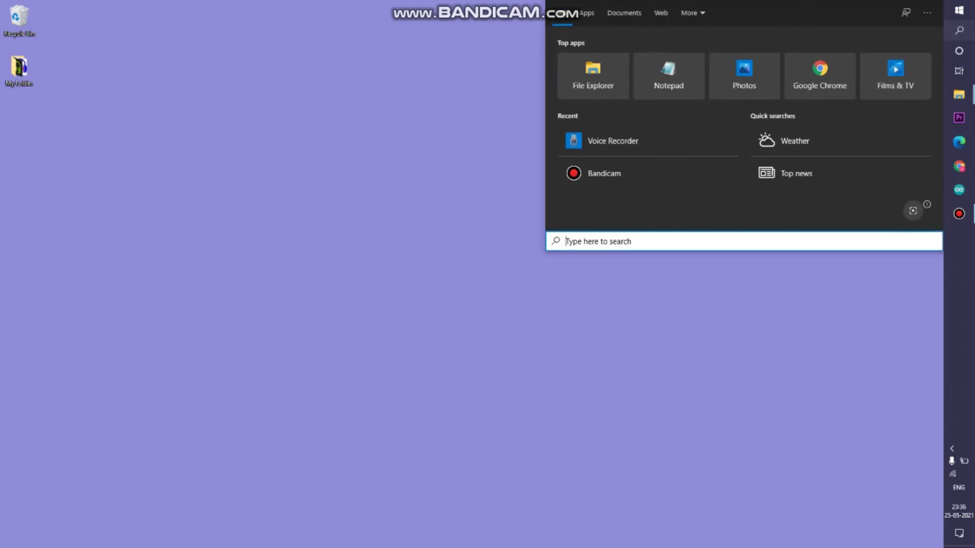
{"action": "type", "text": "xflr"}
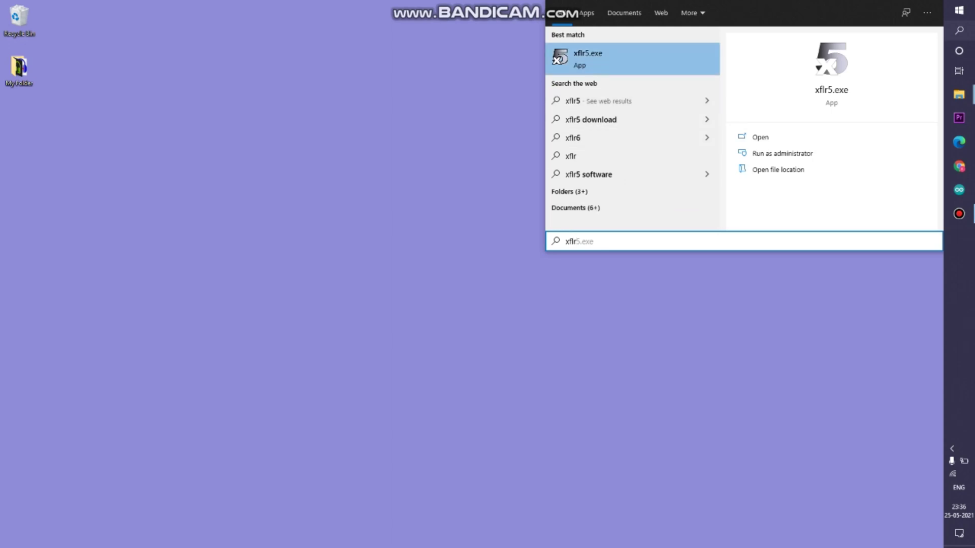
{"action": "left_click", "coordinate": [588, 57]}
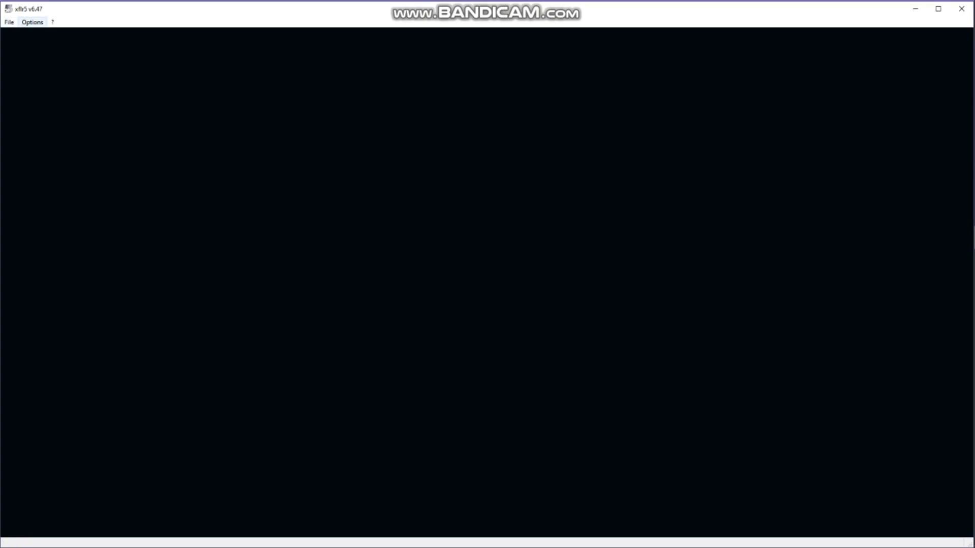
Open the preferences and review the update, save, display and language settings.
{"action": "left_click", "coordinate": [32, 22]}
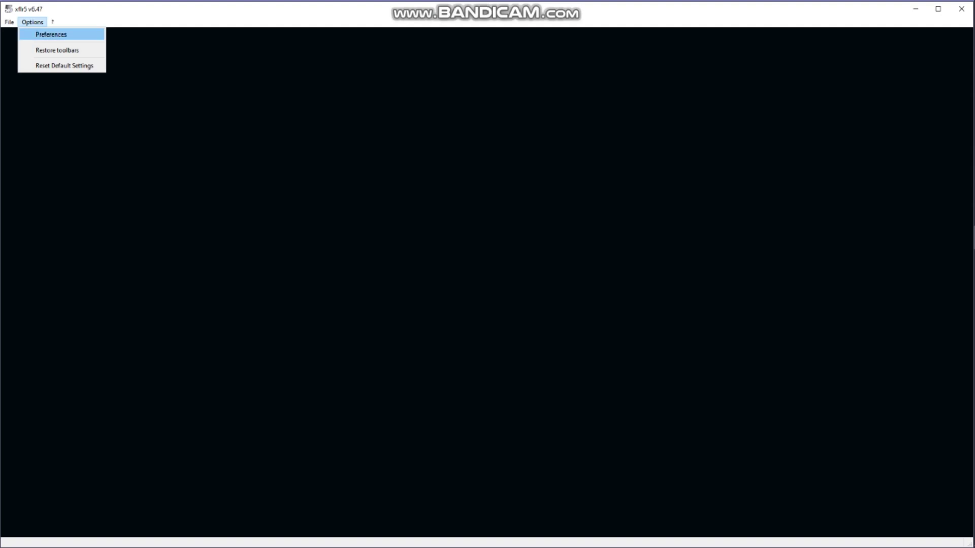
{"action": "key", "text": "Return"}
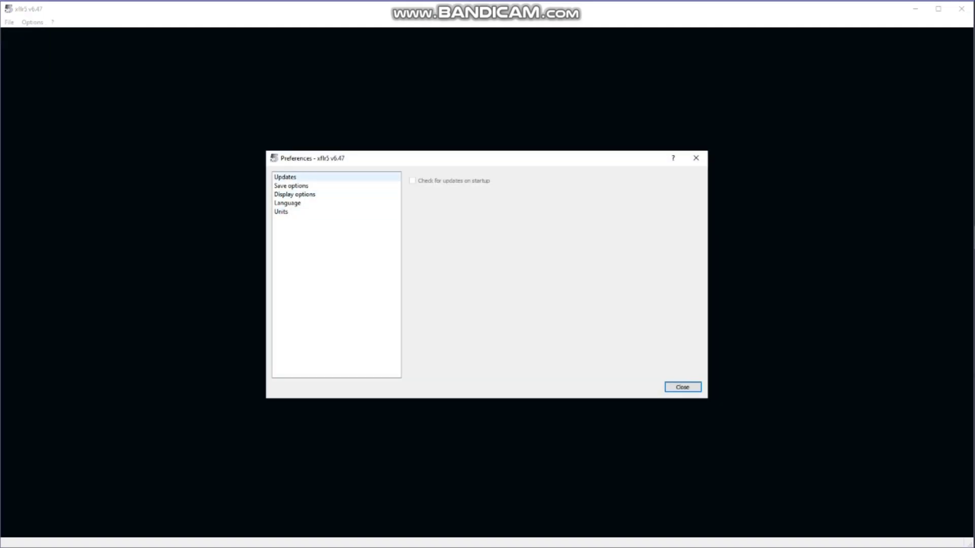
{"action": "left_click", "coordinate": [285, 177]}
{"action": "left_click", "coordinate": [292, 186]}
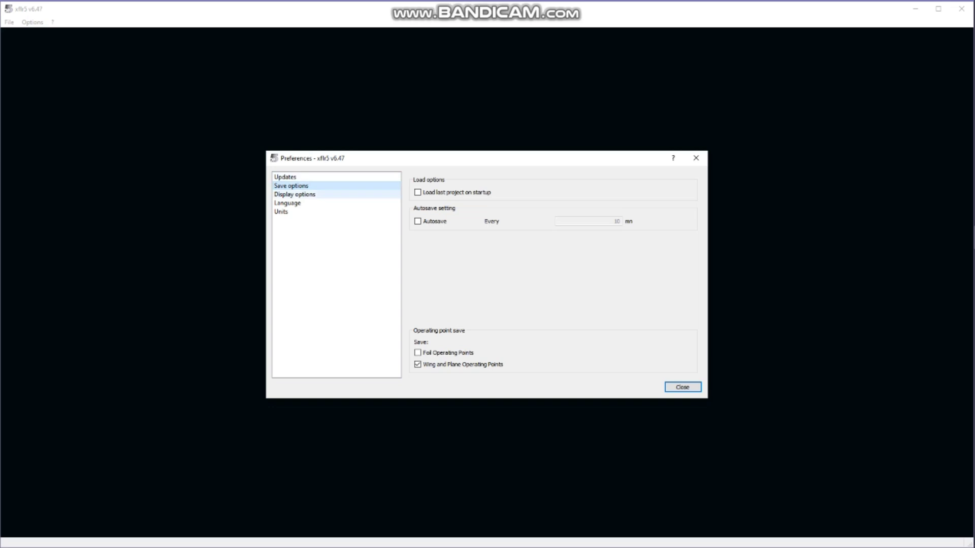
{"action": "left_click", "coordinate": [295, 195]}
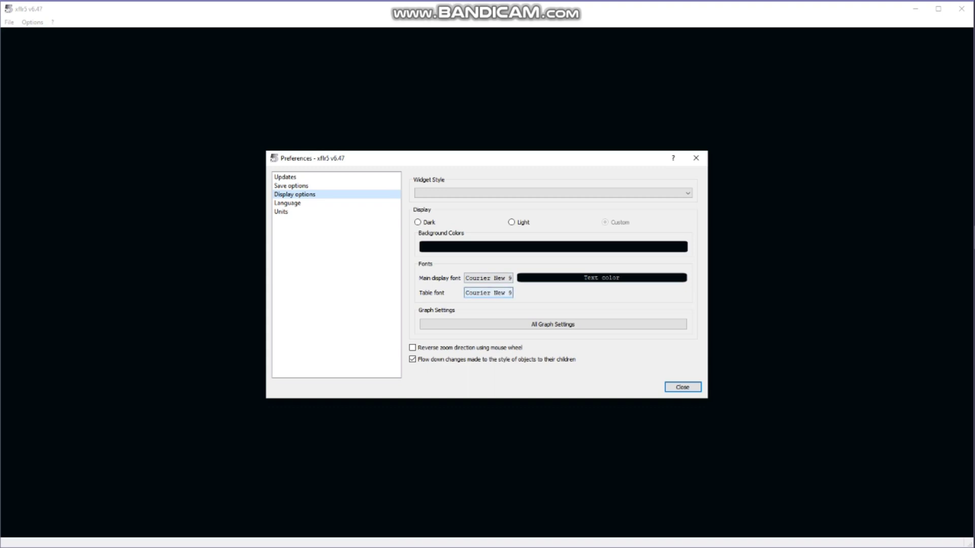
{"action": "left_click", "coordinate": [287, 203]}
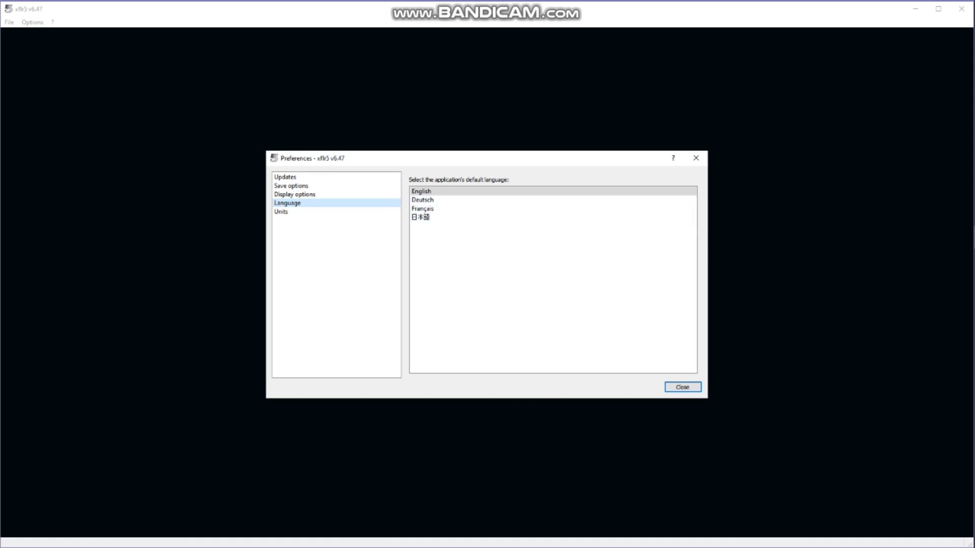
Set the project units to cm for length and cm² for area, and close the preferences.
{"action": "left_click", "coordinate": [282, 211]}
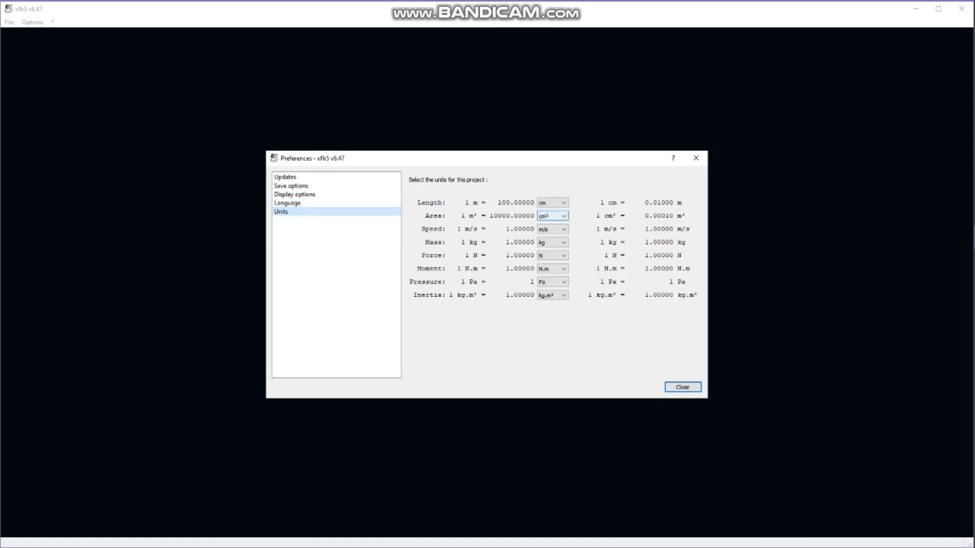
{"action": "left_click", "coordinate": [554, 203]}
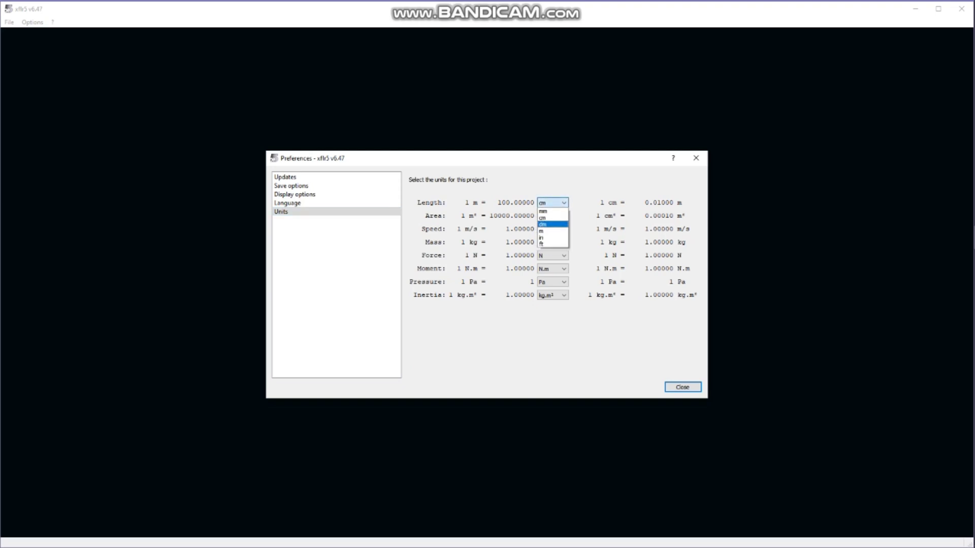
{"action": "left_click", "coordinate": [553, 217]}
{"action": "left_click", "coordinate": [552, 215]}
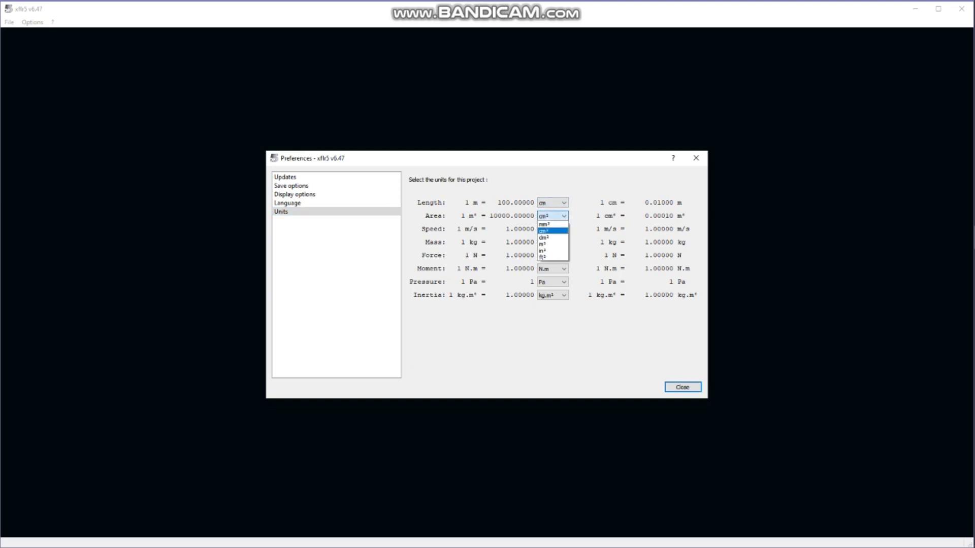
{"action": "left_click", "coordinate": [552, 231]}
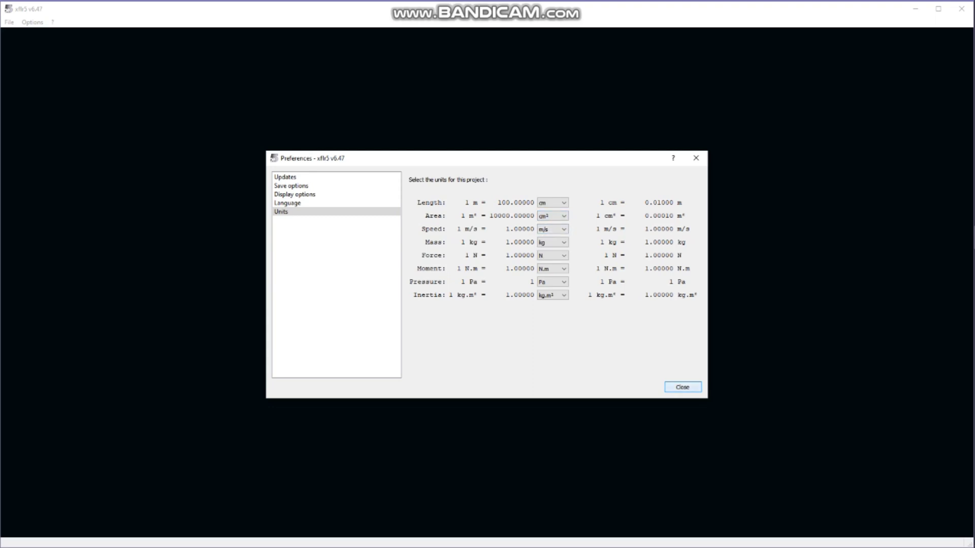
{"action": "left_click", "coordinate": [683, 387]}
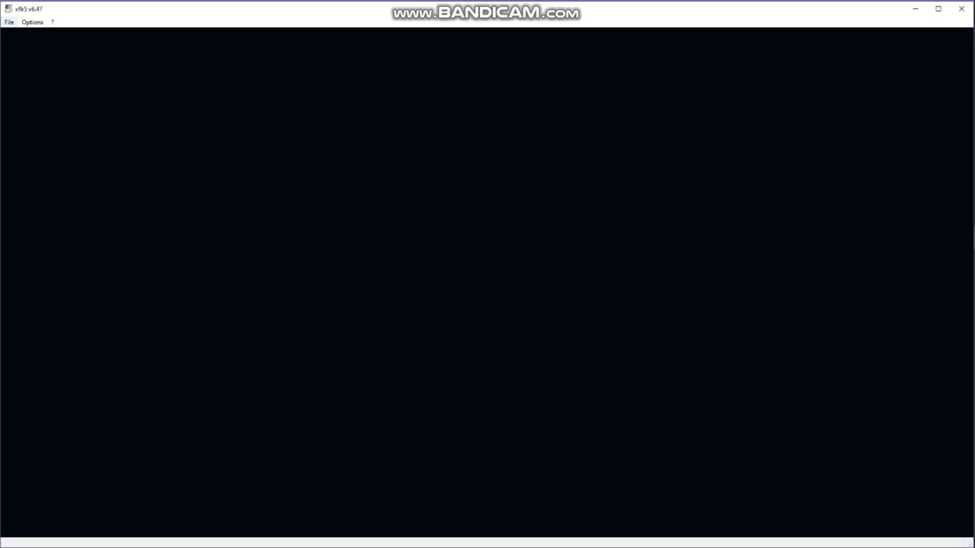
Review the available project commands and the foil design, foil analysis and wing and plane design modules.
{"action": "left_click", "coordinate": [9, 23]}
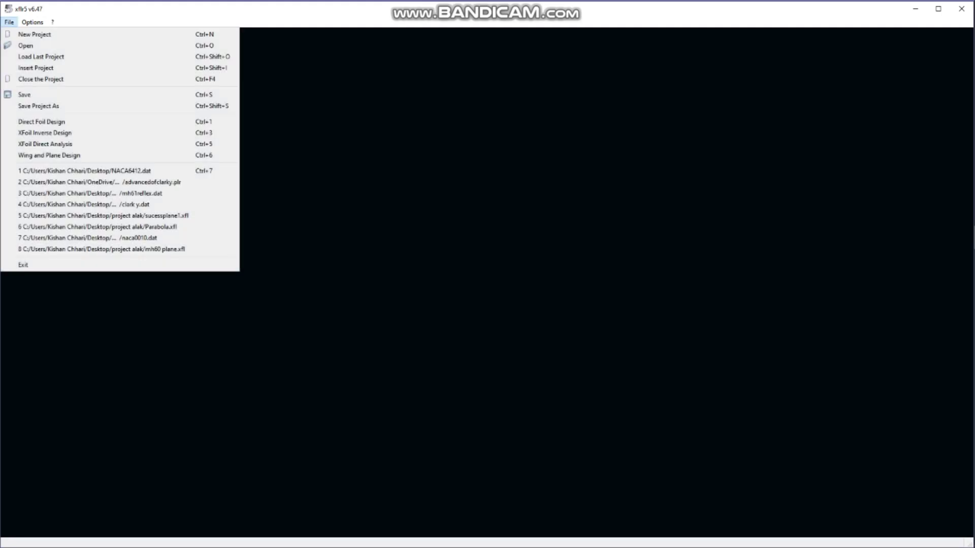
{"action": "key", "text": "Right"}
{"action": "left_click", "coordinate": [32, 22]}
{"action": "left_click", "coordinate": [9, 22]}
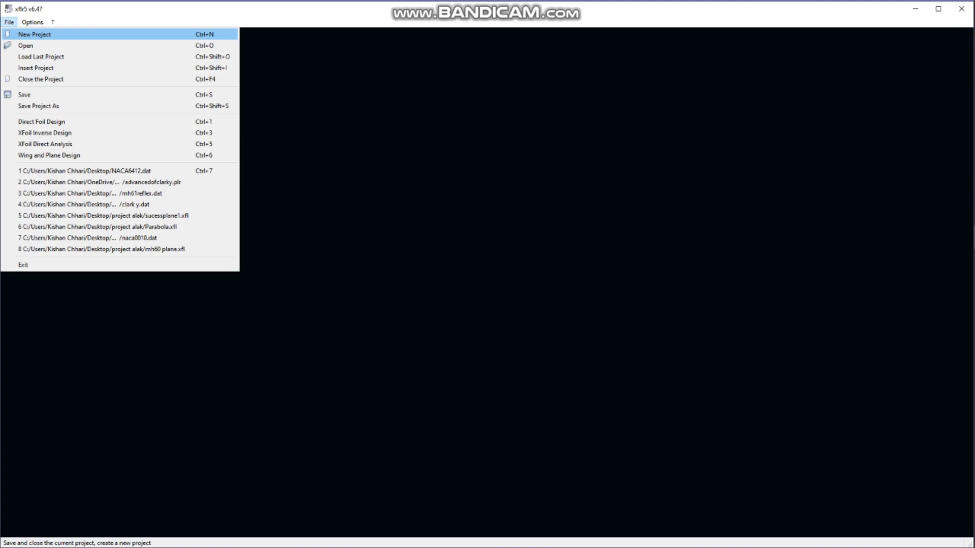
{"action": "key", "text": "Down"}
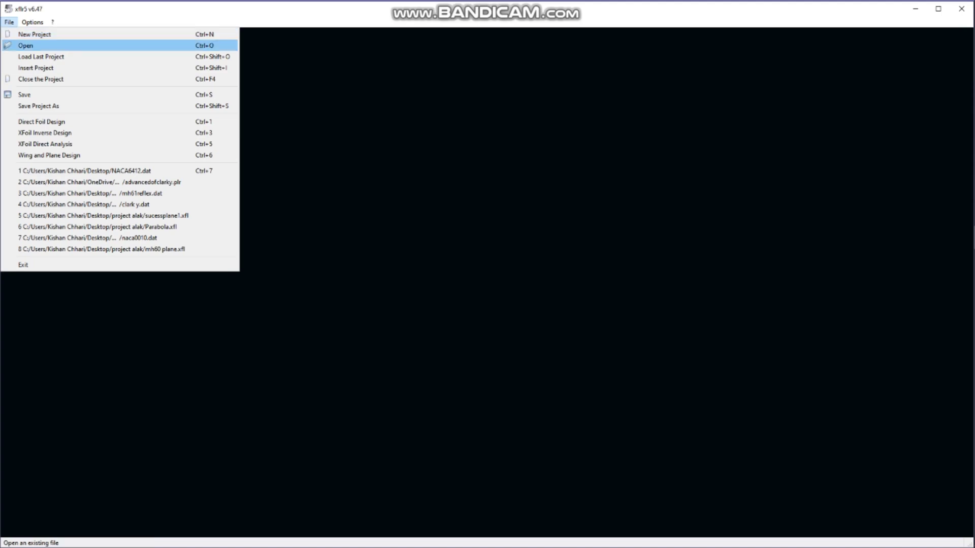
{"action": "key", "text": "Down"}
{"action": "key", "text": "Down"}
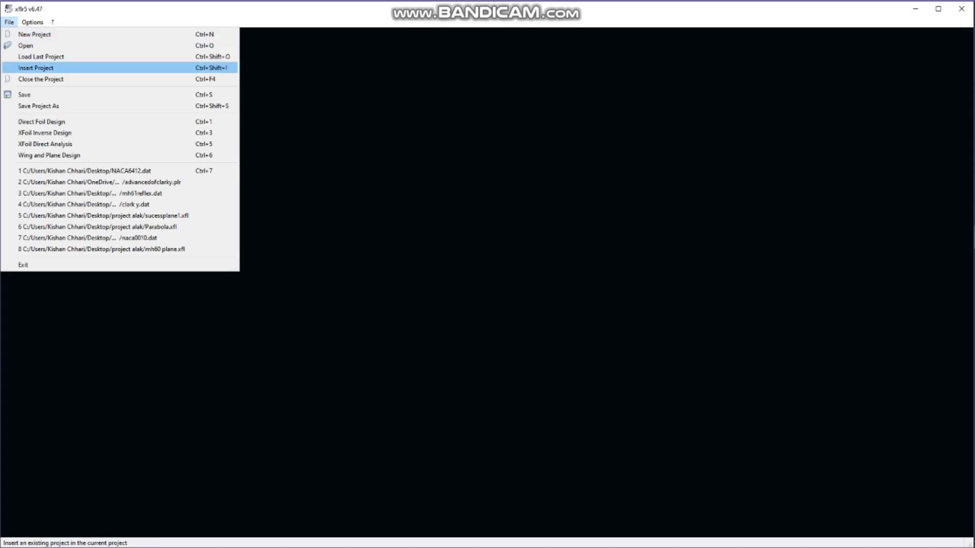
{"action": "key", "text": "Down"}
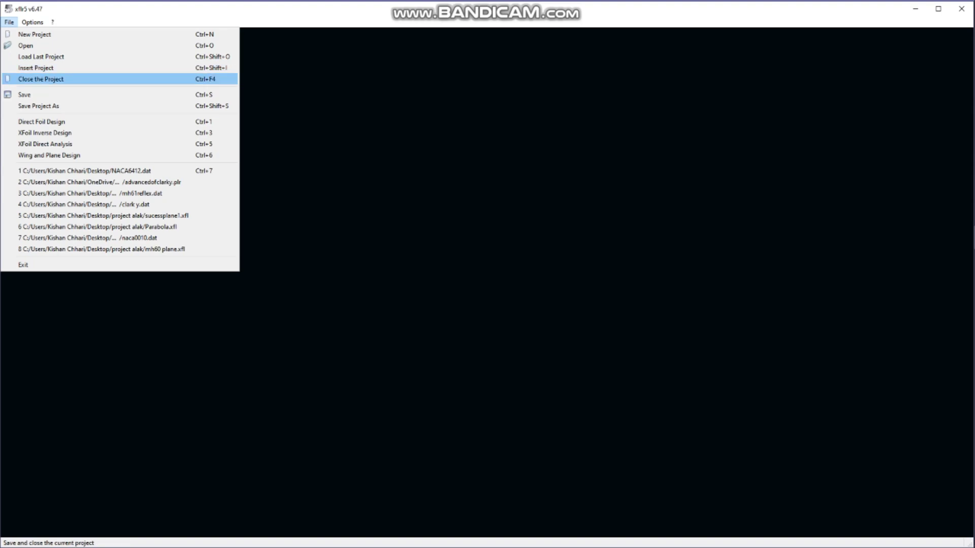
{"action": "key", "text": "Down"}
{"action": "key", "text": "Down"}
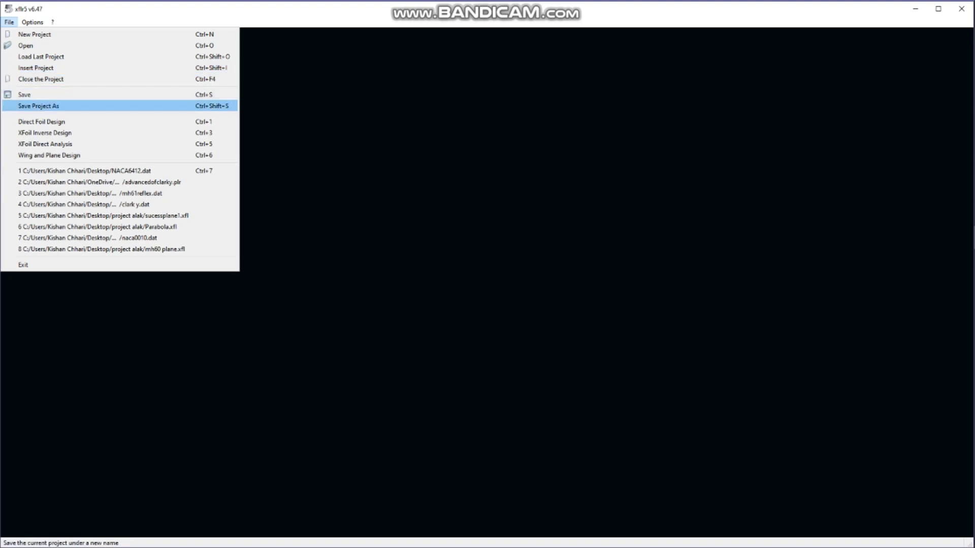
{"action": "key", "text": "Down"}
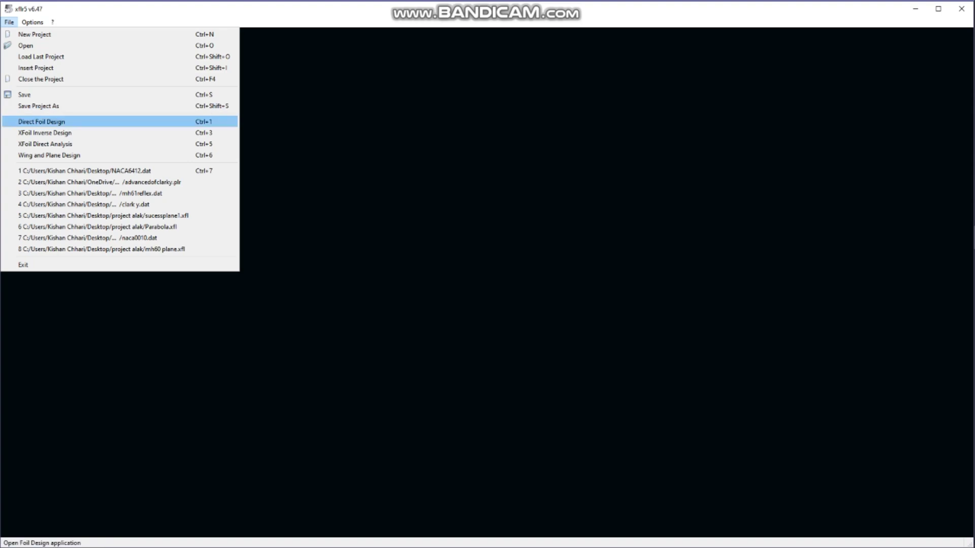
{"action": "key", "text": "Down"}
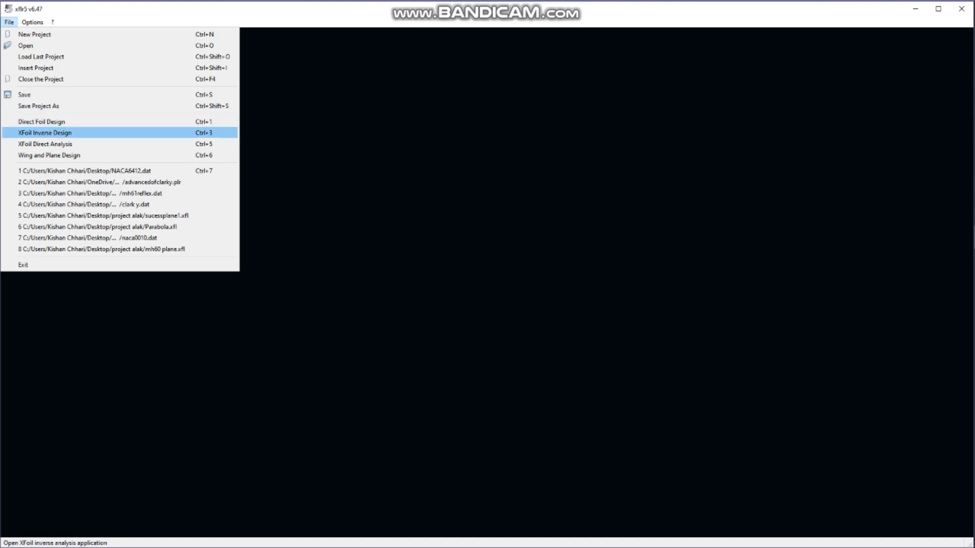
{"action": "key", "text": "Down"}
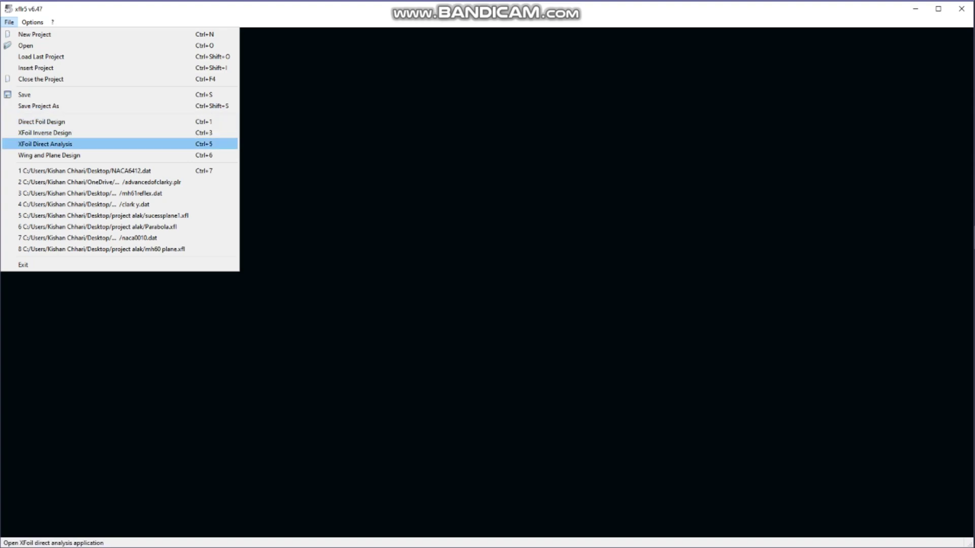
{"action": "key", "text": "Down"}
{"action": "key", "text": "Down"}
{"action": "key", "text": "Up"}
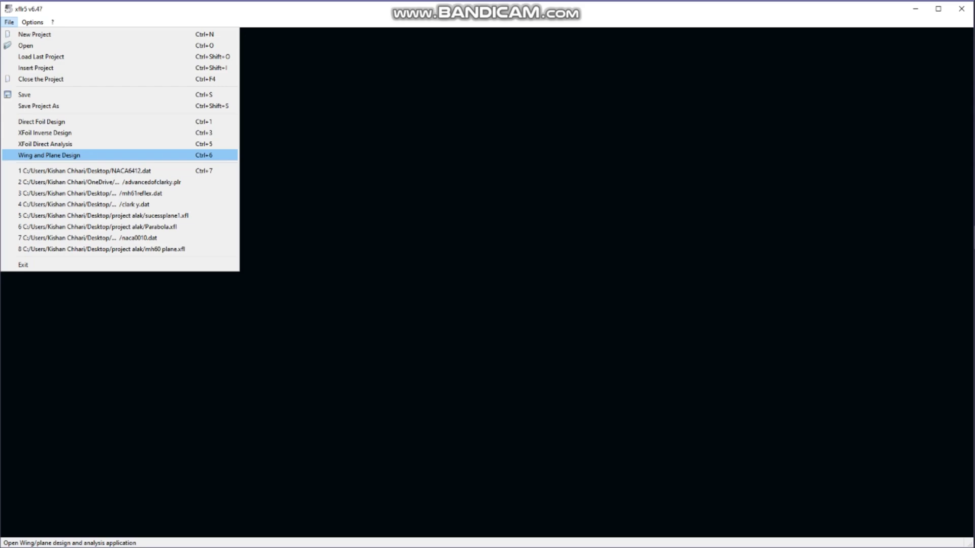
In the Direct Foil Design module, create a NACA foil with the digits 6412 and accept the name NACA 6412.
{"action": "left_click", "coordinate": [42, 122]}
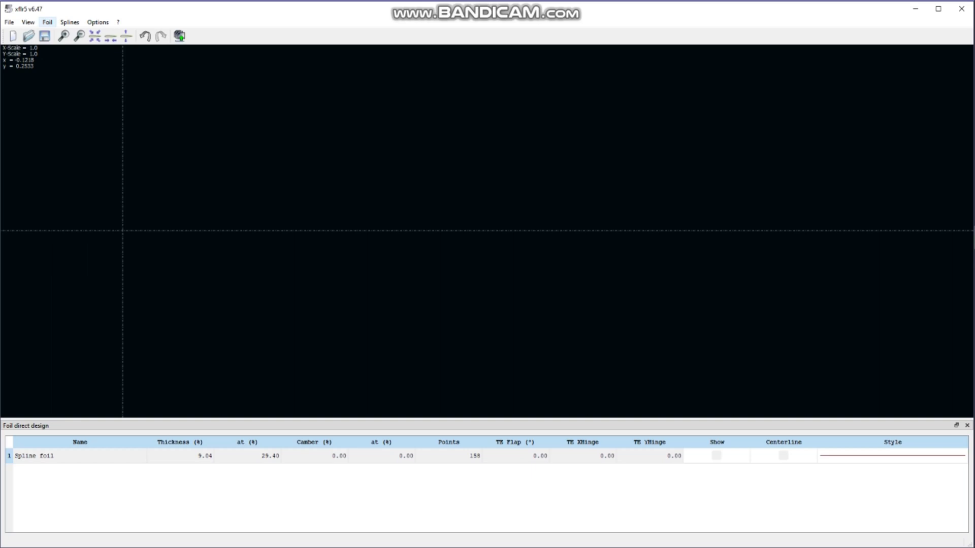
{"action": "left_click", "coordinate": [47, 22]}
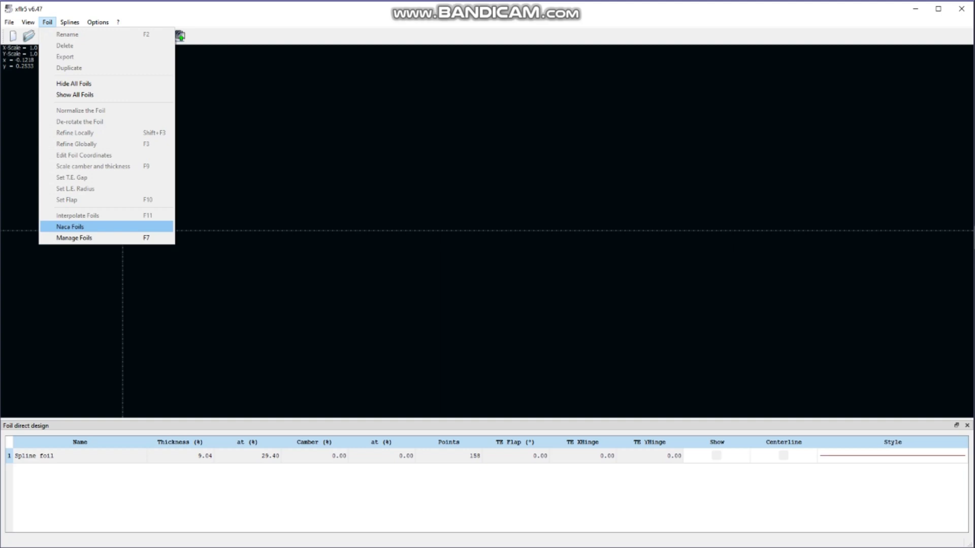
{"action": "left_click", "coordinate": [71, 226]}
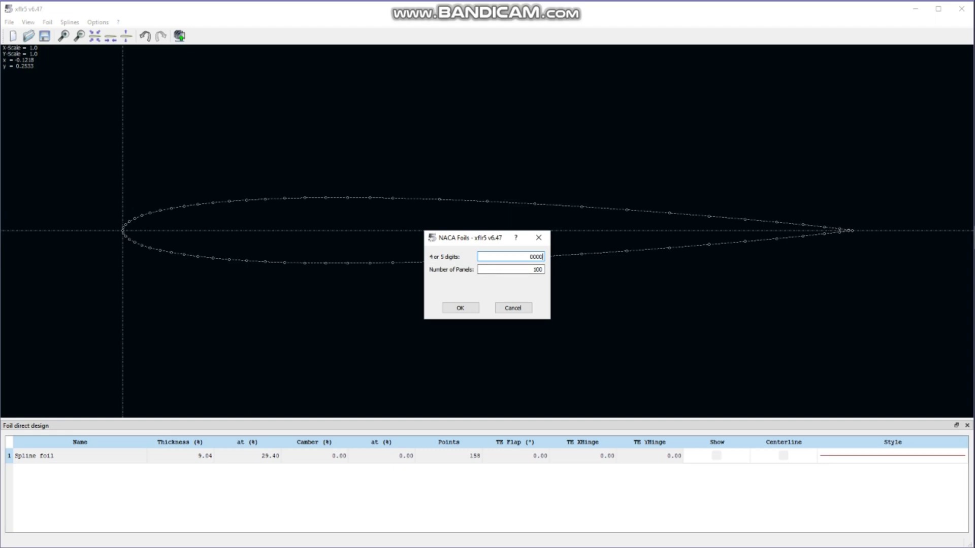
{"action": "double_click", "coordinate": [536, 257]}
{"action": "type", "text": "6412"}
{"action": "key", "text": "Return"}
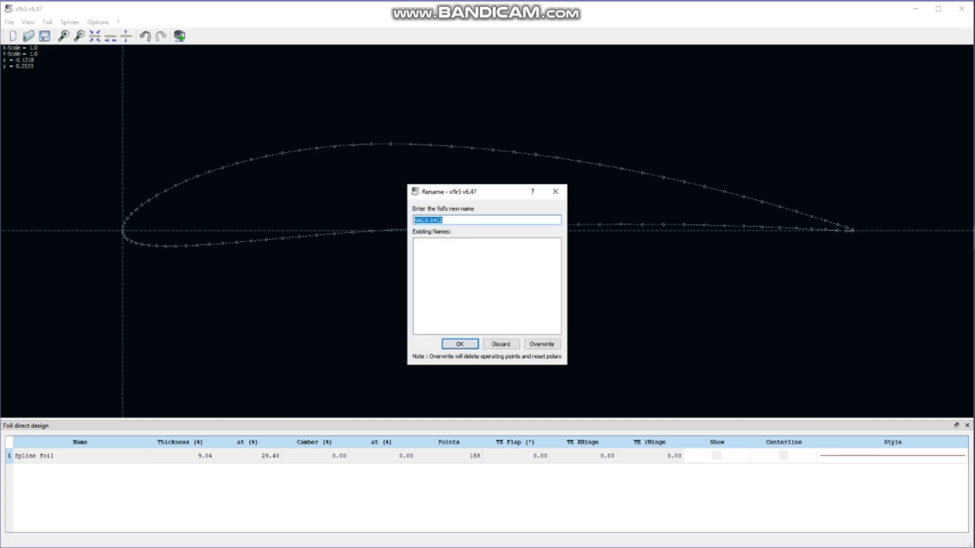
{"action": "key", "text": "Return"}
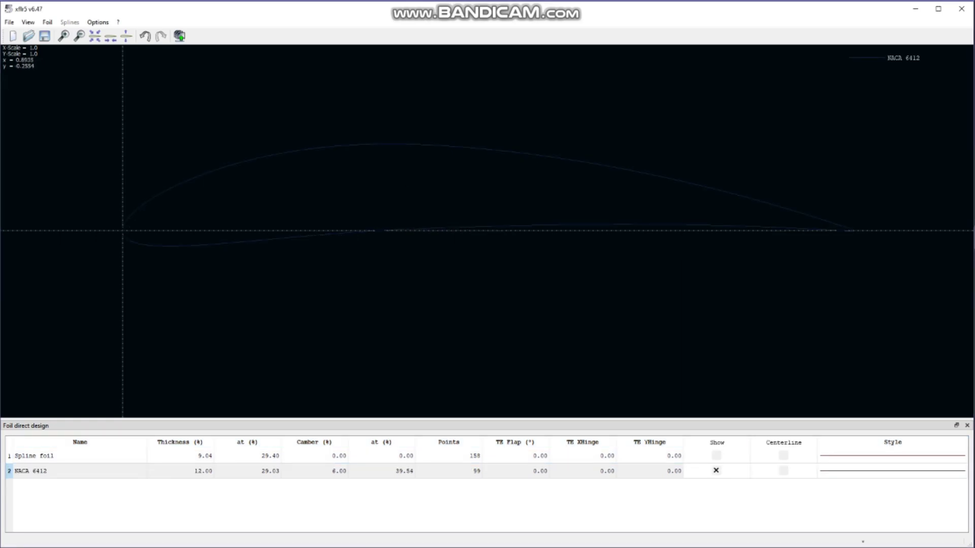
Set the line colour of the NACA 6412 foil to red (#ff0000) and apply the line style.
{"action": "left_click", "coordinate": [893, 471]}
{"action": "left_click", "coordinate": [502, 293]}
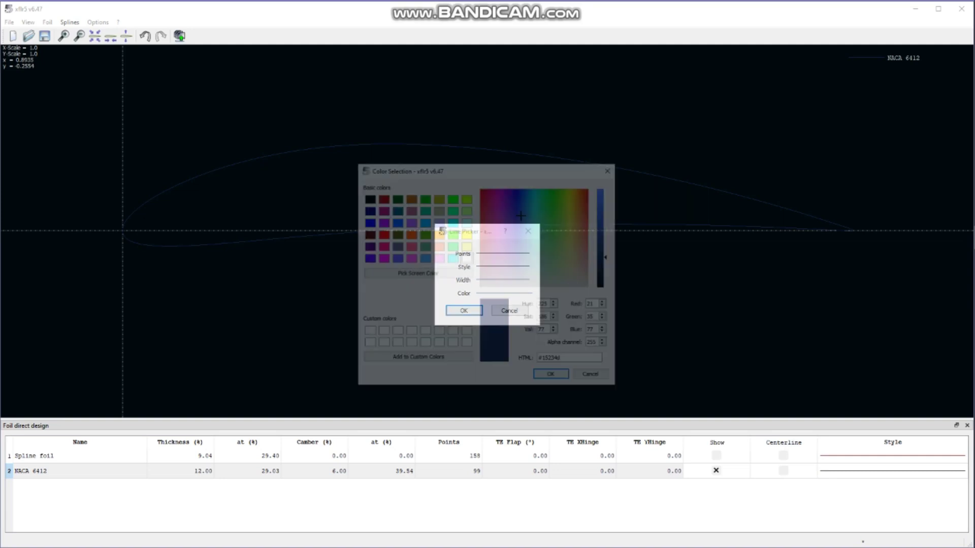
{"action": "left_click", "coordinate": [381, 233]}
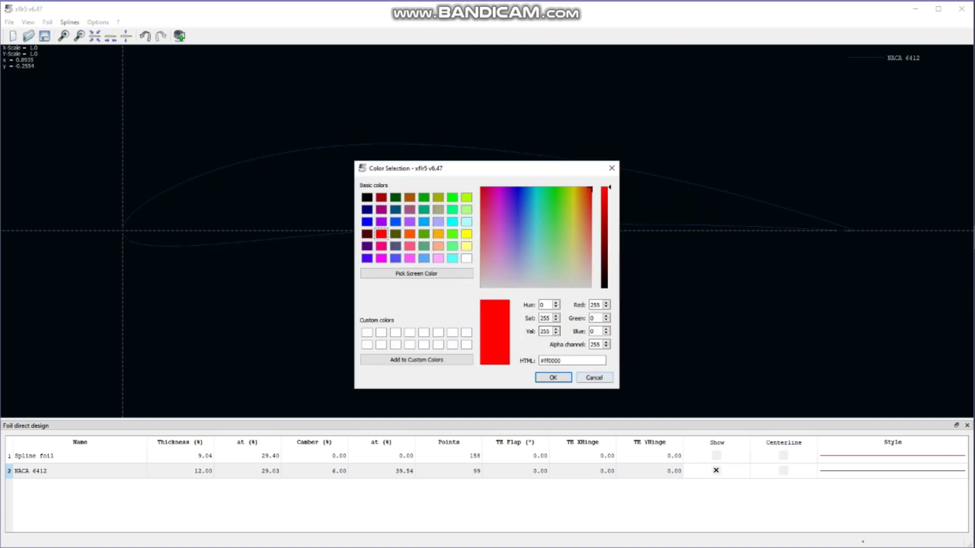
{"action": "left_click", "coordinate": [553, 377]}
{"action": "left_click", "coordinate": [463, 310]}
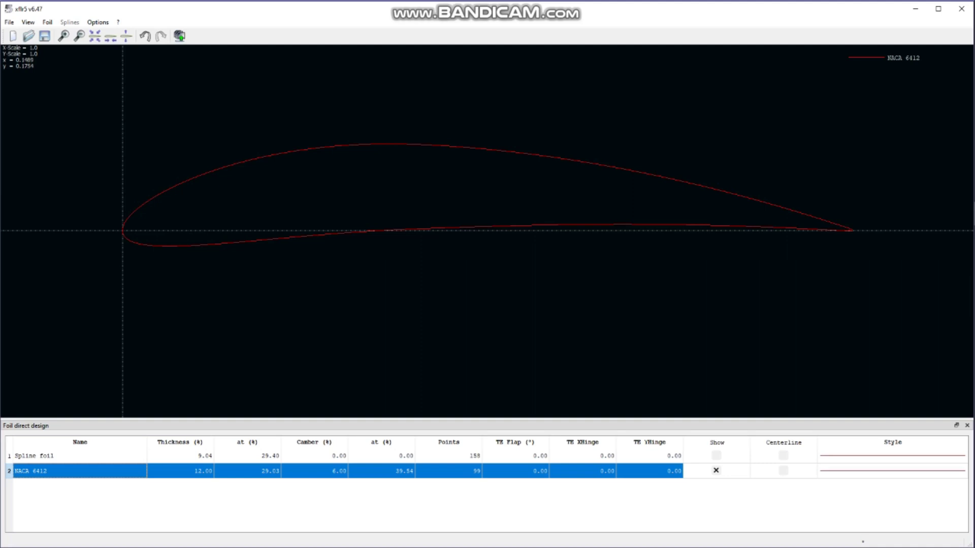
{"action": "left_click", "coordinate": [47, 22]}
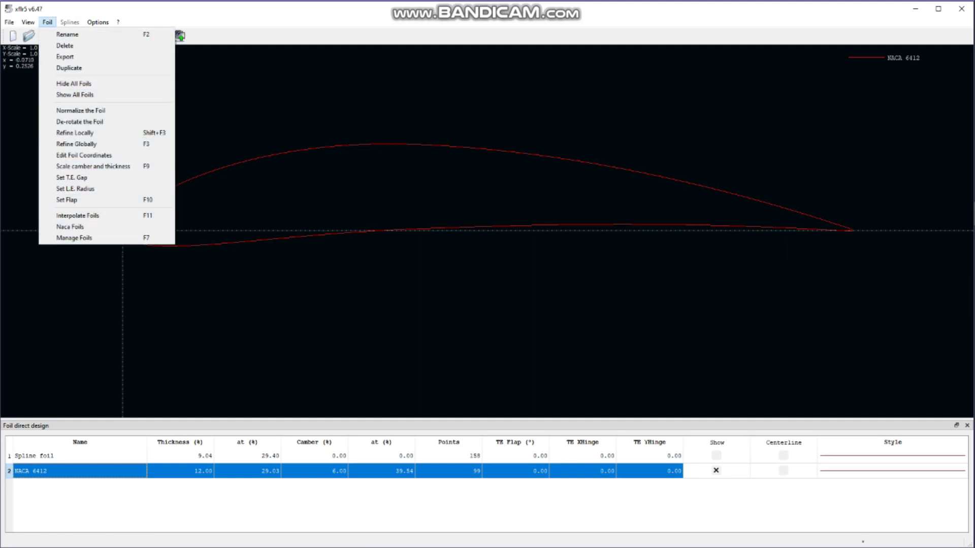
{"action": "left_click", "coordinate": [351, 310]}
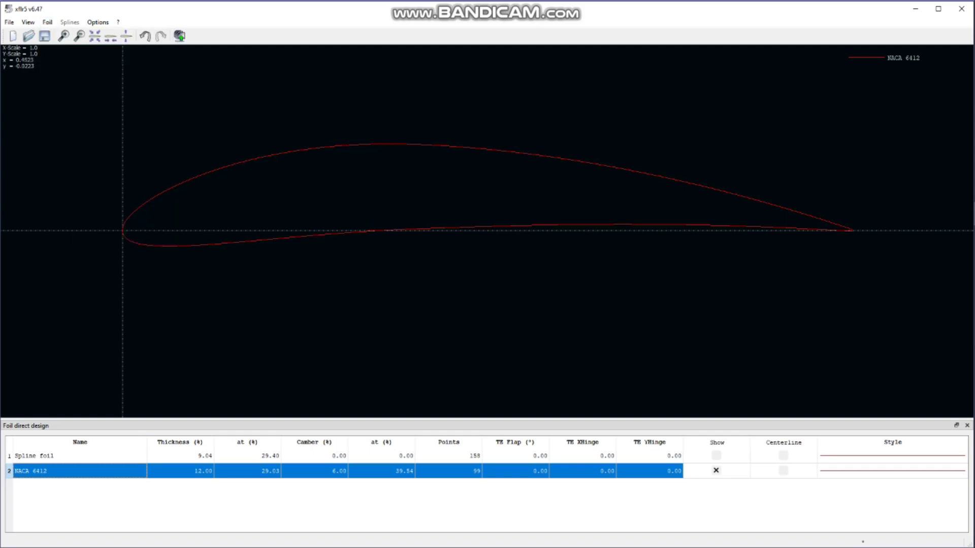
Switch to the Chrome browser and open airfoiltools.com in a new tab.
{"action": "mouse_move", "coordinate": [973, 117]}
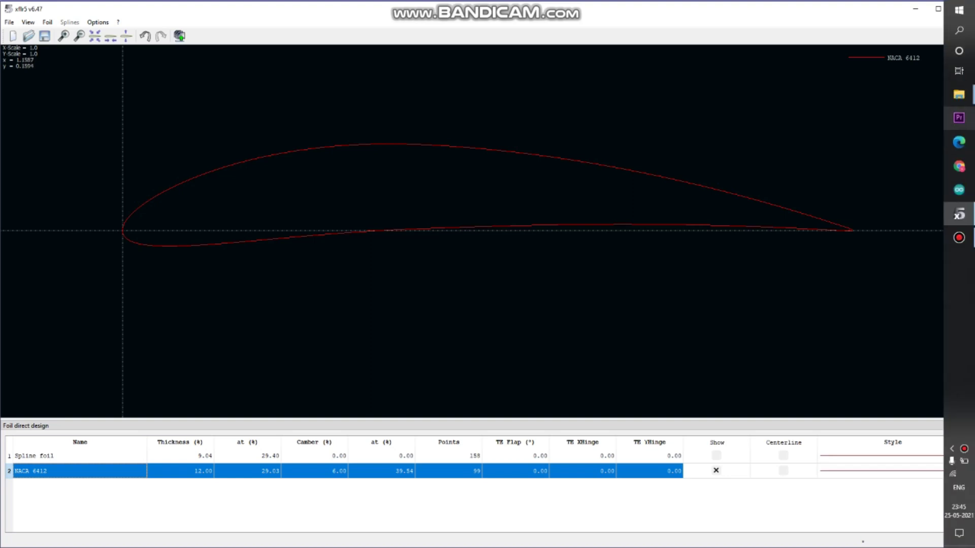
{"action": "left_click", "coordinate": [959, 167]}
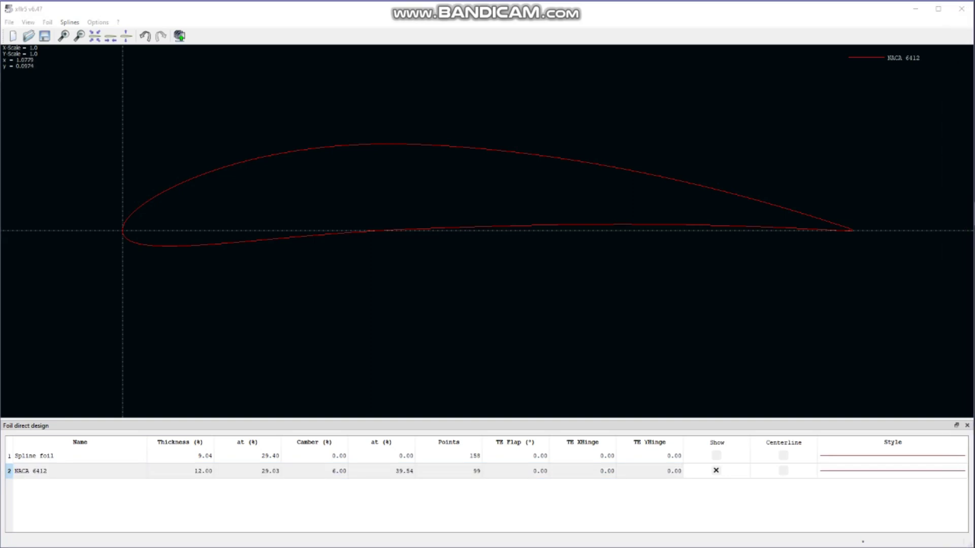
{"action": "left_click", "coordinate": [959, 166]}
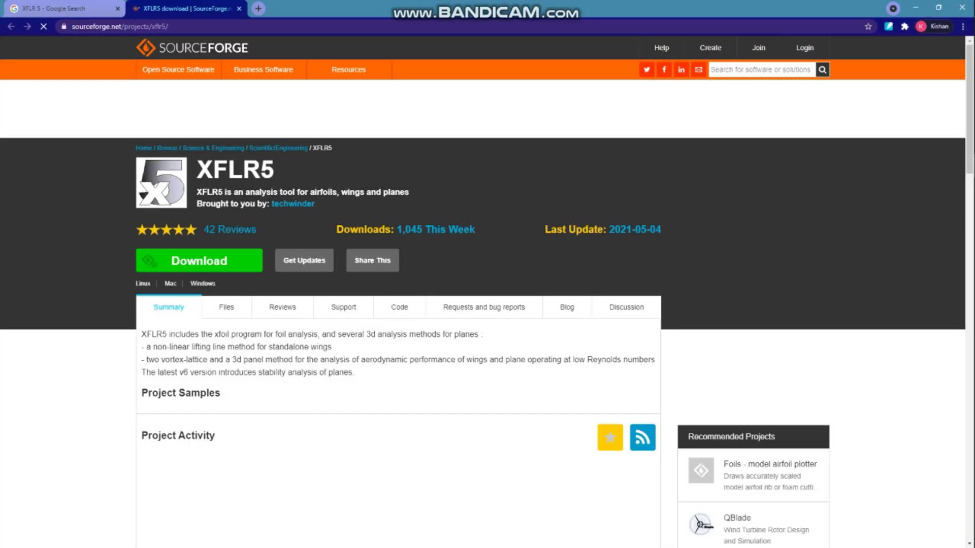
{"action": "key", "text": "ctrl+t"}
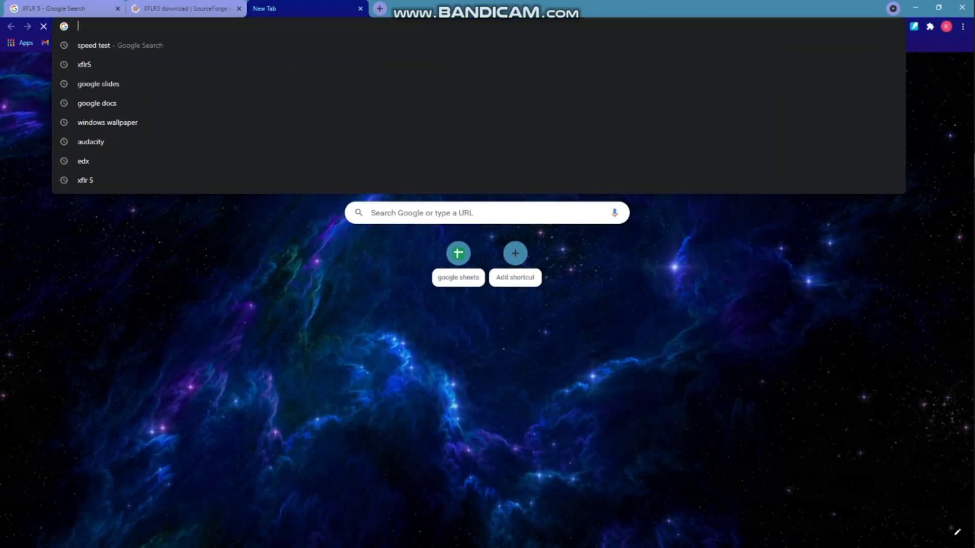
{"action": "type", "text": "airfoiltoo"}
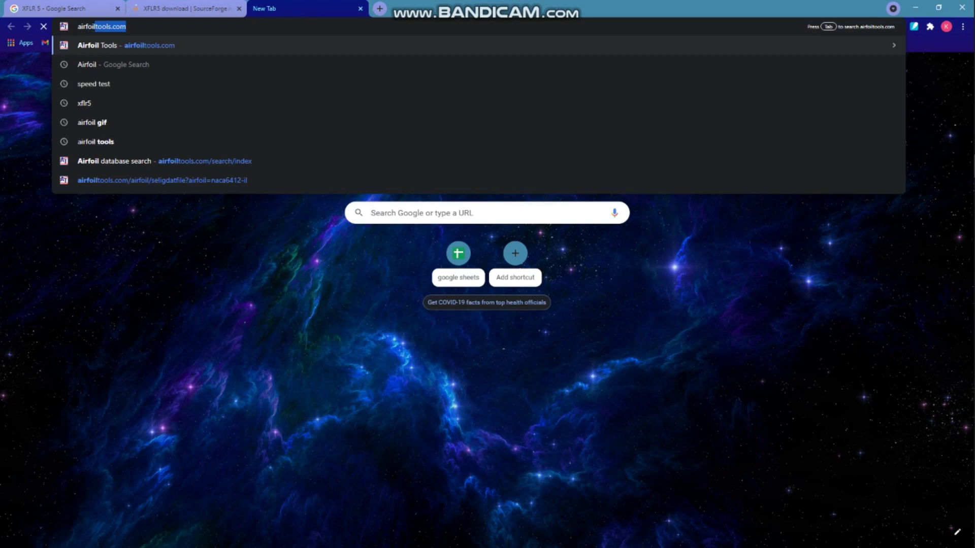
{"action": "type", "text": "ls.com"}
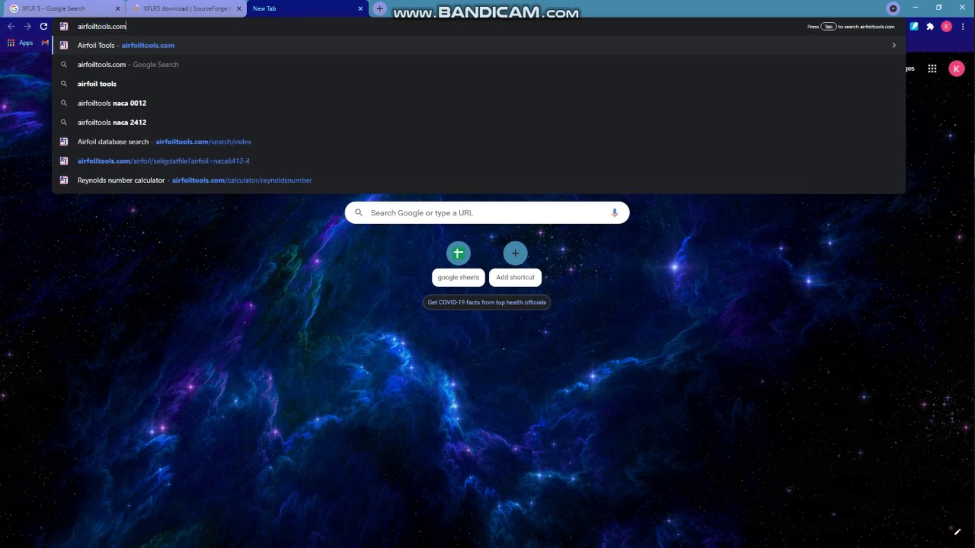
{"action": "key", "text": "Return"}
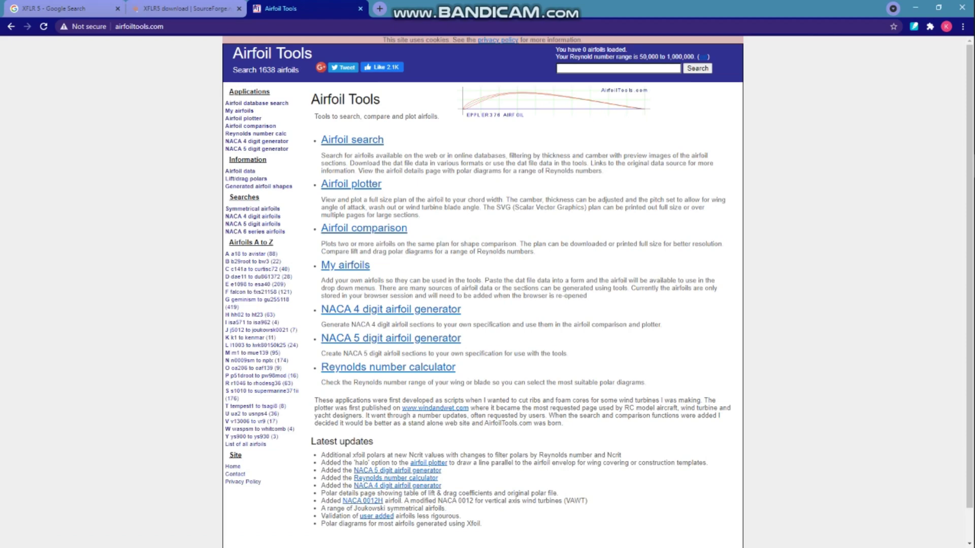
Search the Airfoil Tools site for NACA6412 and open the details page of NACA 6412 (naca6412-il).
{"action": "type", "text": "NACA6412"}
{"action": "key", "text": "Return"}
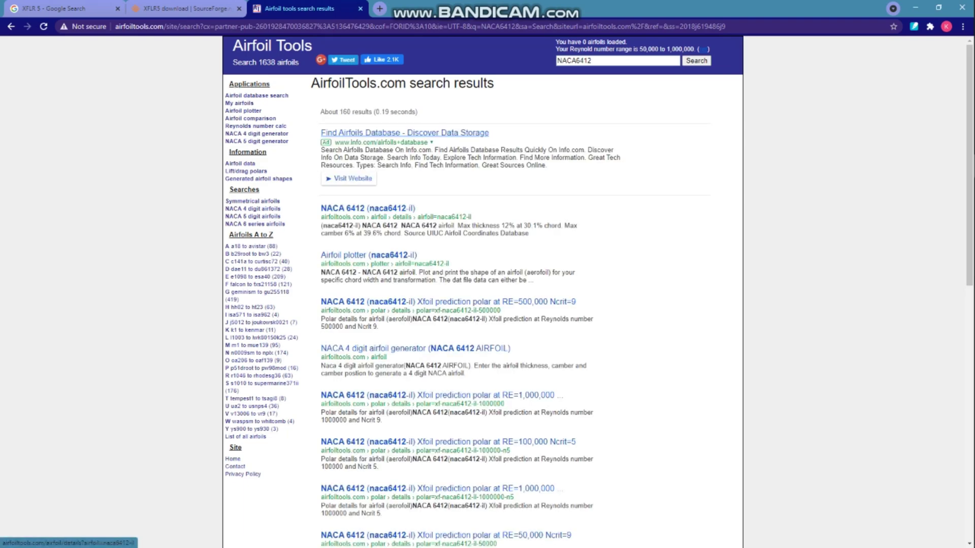
{"action": "left_click", "coordinate": [368, 208]}
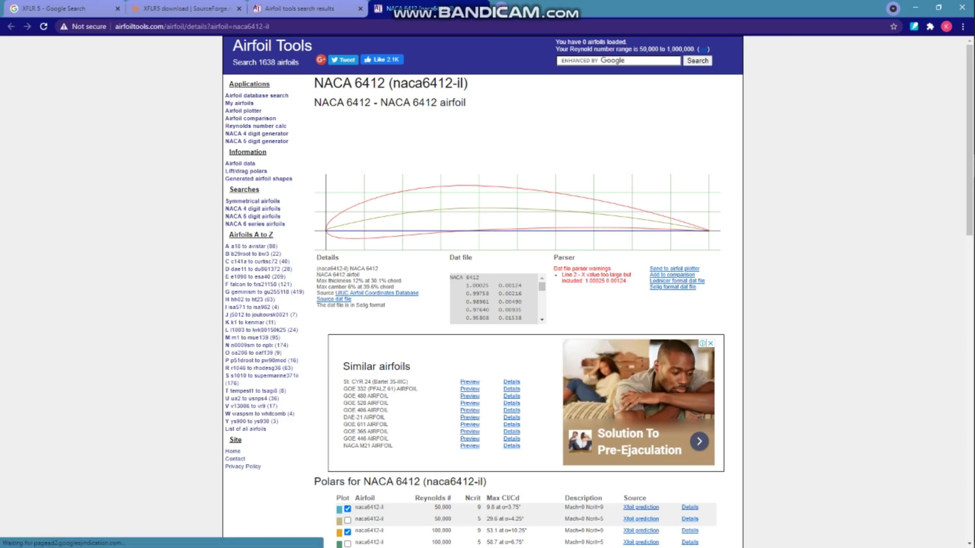
Open the airfoil's Selig format dat file and copy all coordinate rows without the title line.
{"action": "scroll", "coordinate": [488, 292], "scroll_direction": "down", "scroll_amount": 7}
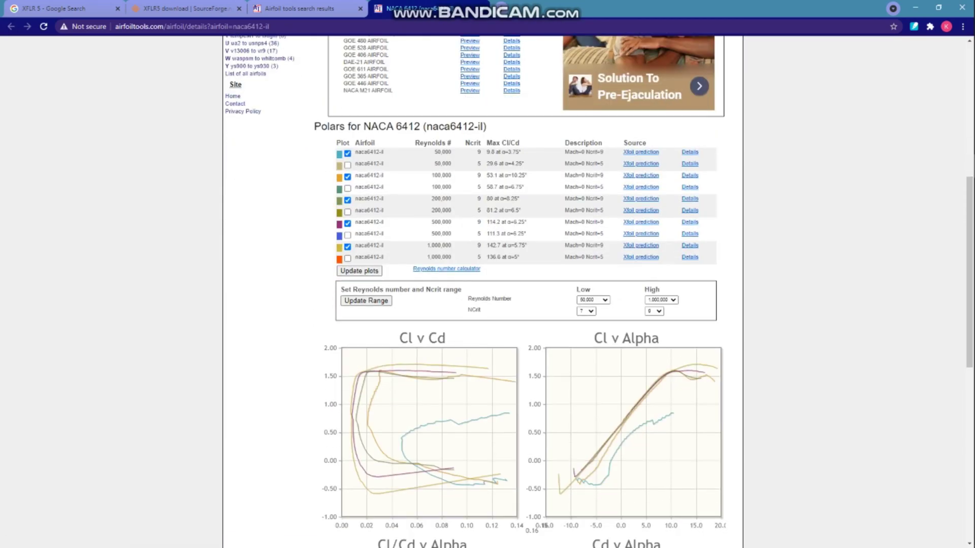
{"action": "scroll", "coordinate": [488, 292], "scroll_direction": "down", "scroll_amount": 6}
{"action": "scroll", "coordinate": [488, 292], "scroll_direction": "up", "scroll_amount": 1}
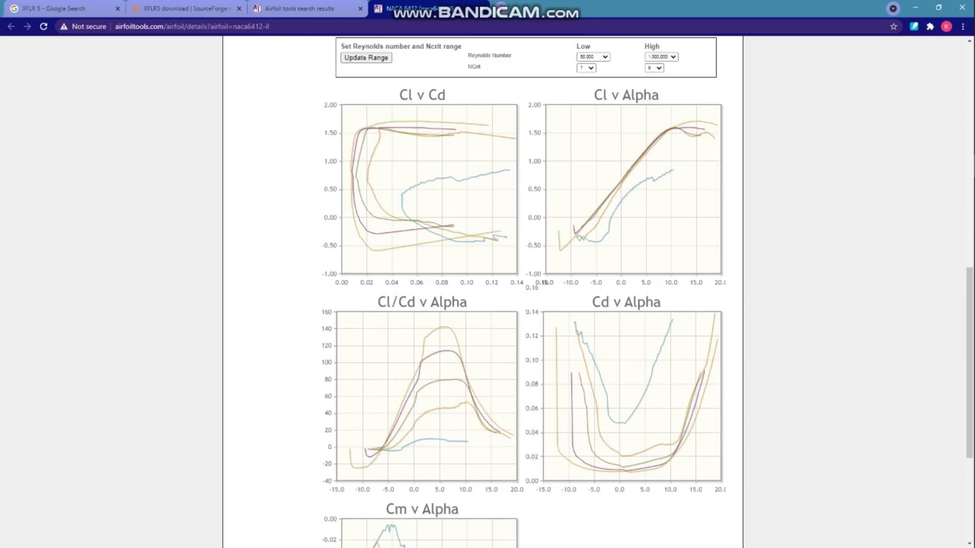
{"action": "scroll", "coordinate": [487, 292], "scroll_direction": "up", "scroll_amount": 12}
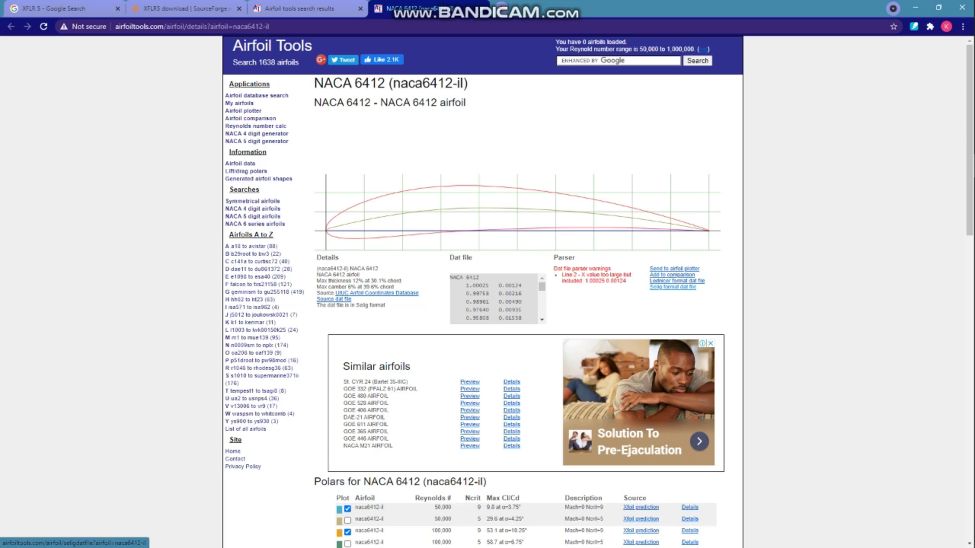
{"action": "left_click", "coordinate": [673, 287]}
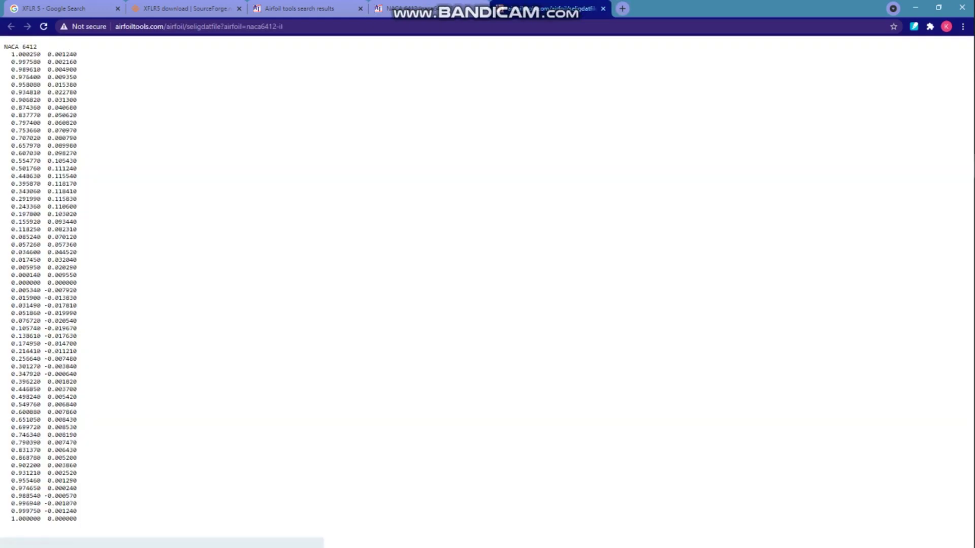
{"action": "left_click_drag", "start_coordinate": [11, 54], "coordinate": [87, 531]}
{"action": "right_click", "coordinate": [27, 319]}
{"action": "left_click", "coordinate": [40, 326]}
Launch Notepad and paste the copied airfoil coordinates into the empty document.
{"action": "mouse_move", "coordinate": [974, 95]}
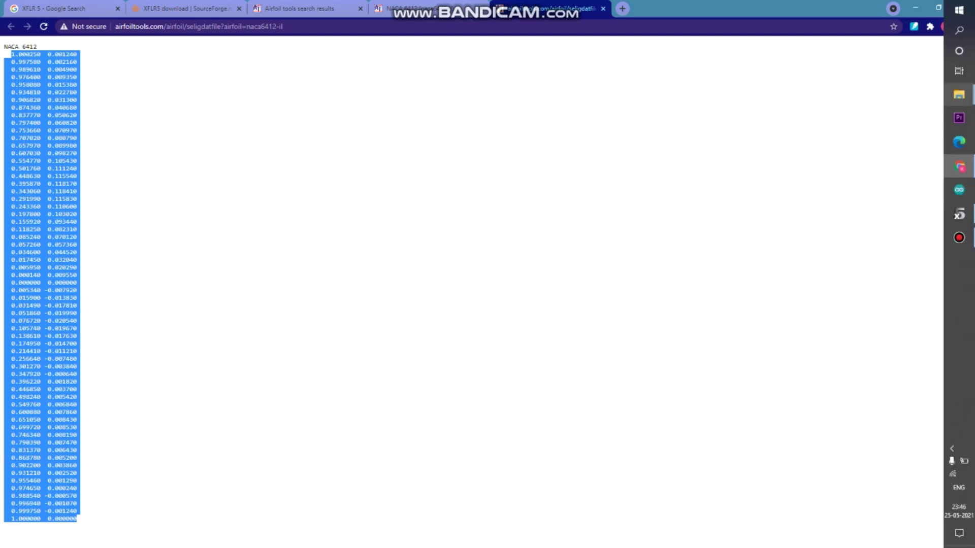
{"action": "left_click", "coordinate": [959, 31]}
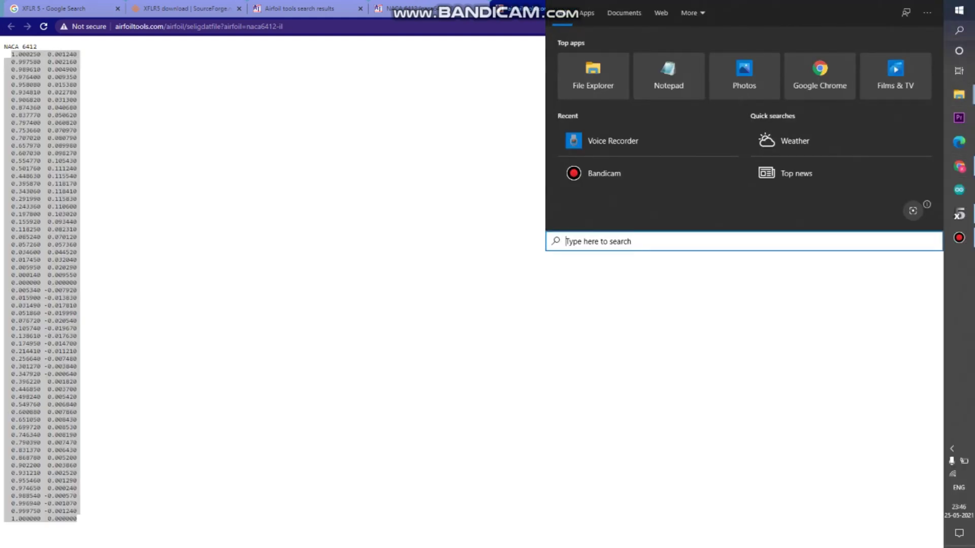
{"action": "type", "text": "notepad"}
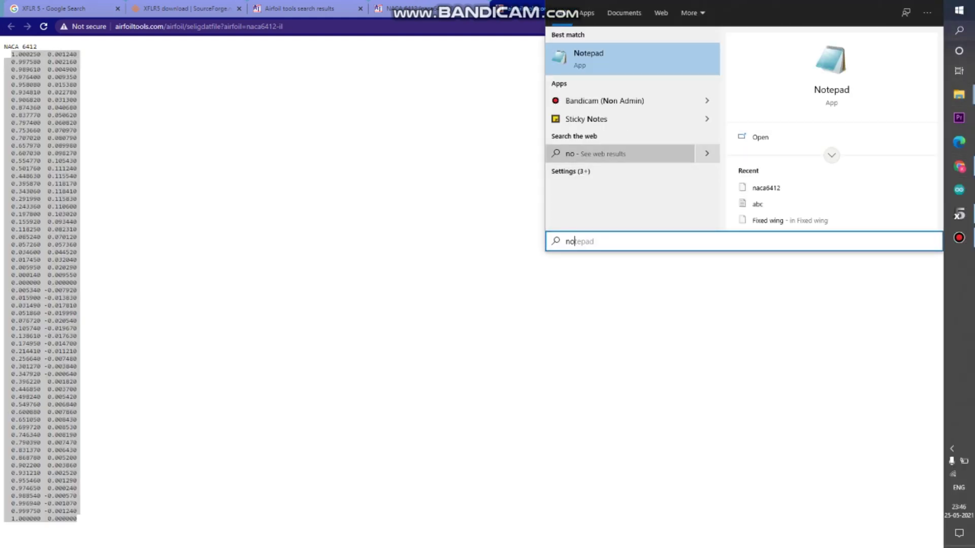
{"action": "key", "text": "Return"}
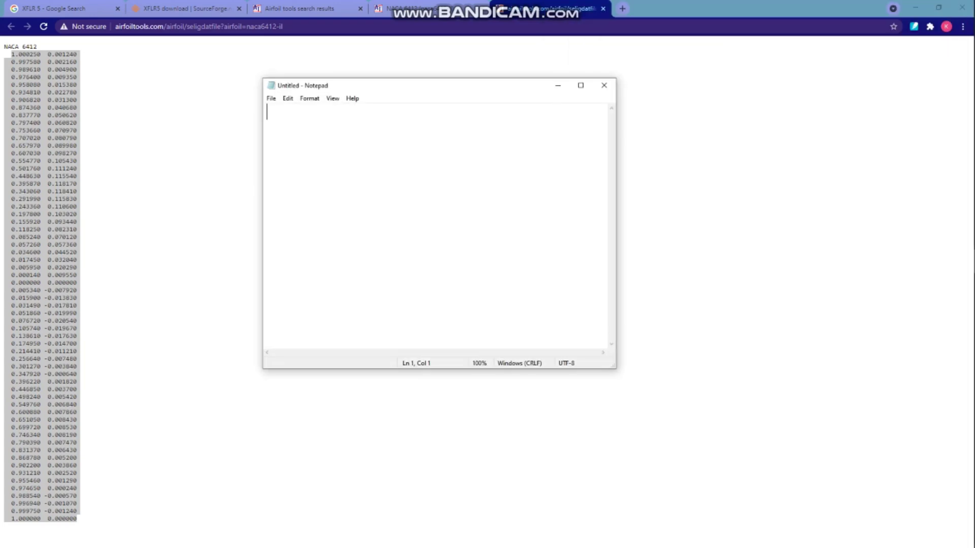
{"action": "type", "text": "1.000250  0.001240   0.997580  0.002160   0.989610  0.004900   0.976400  0.009350   0.958080  0.015380   0.934810  0.022780   0.906820  0.031300   0.874360  0.040680   0.837770  0.050620   0.797400  0.060820   0.753660  0.070970   0.707020  0.080790   0.657970  0.089980   0.607030  0.098270   0.554770  0.105430   0.501760  0.111240   0.448630  0.115540   0.395870  0.118170   0.343060  0.118410   0.291990  0.115830   0.243360  0.110600   0.197800  0.103020   0.155920  0.093440   0.118250  0.082310   0.085240  0.070120   0.057260  0.057360   0.034600  0.044520   0.017450  0.032040   0.005950  0.020290   0.000140  0.009550   0.000000  0.000000   0.005340 -0.007920   0.015900 -0.013830   0.031490 -0.017810   0.051860 -0.019990   0.076720 -0.020540   0.105740 -0.019670   0.138610 -0.017630   0.174950 -0.014700   0.214410 -0.011210   0.256640 -0.007480   0.301270 -0.003840   0.347920 -0.000640   0.396220  0.001820   0.446050  0.003700   0.498240  0.005420   0.549760  0.006840   0.600880  0.007860   0.651050  0.008430   0.699720  0.008530   0.746340  0.008190   0.790390  0.007470   0.831370  0.006430   0.868780  0.005200   0.902200  0.003860   0.931210  0.002520   0.955460  0.001290   0.974650  0.000240   0.988540 -0.000570   0.996940 -0.001070   0.999750 -0.001240   1.000000  0.000000"}
Save the coordinate text to the Desktop as NACA412.dat and close Notepad.
{"action": "left_click", "coordinate": [271, 99]}
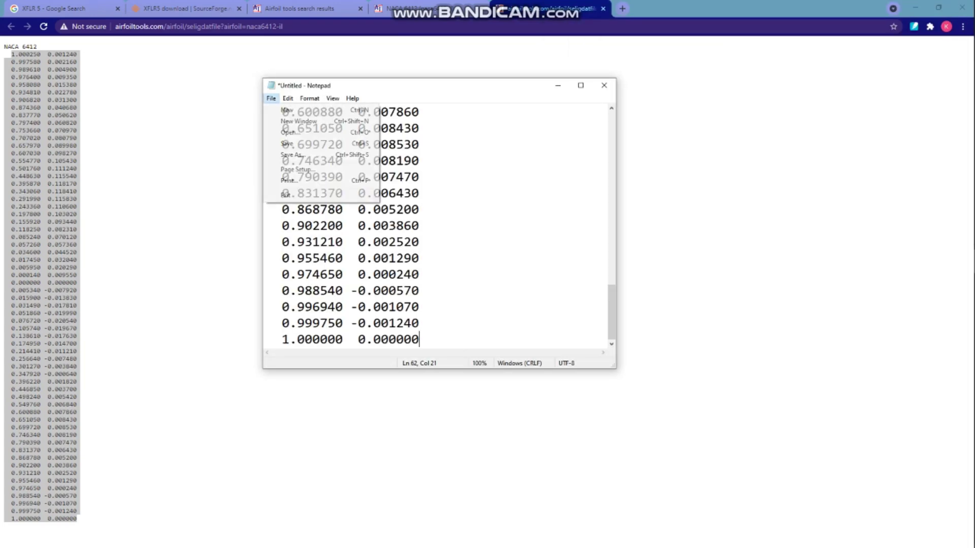
{"action": "key", "text": "Return"}
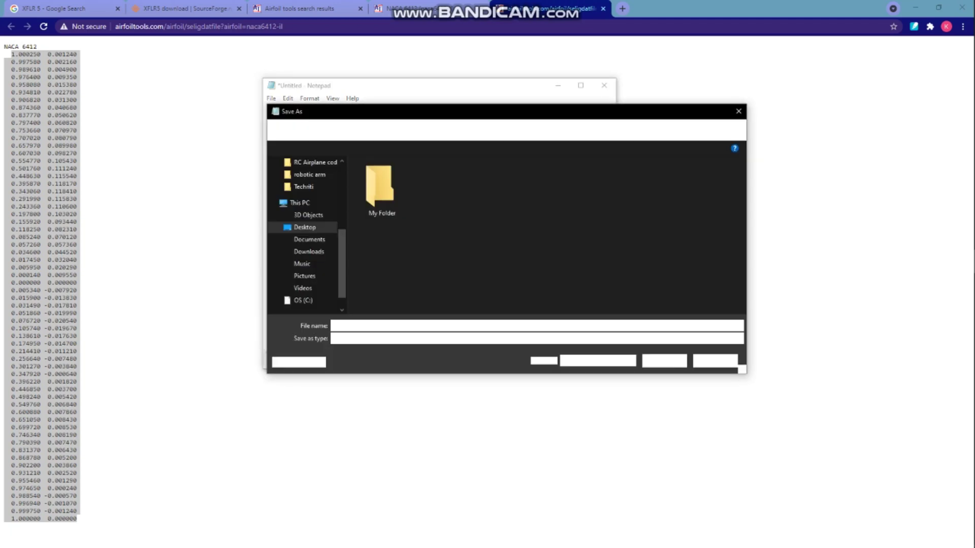
{"action": "left_click", "coordinate": [305, 301]}
{"action": "left_click", "coordinate": [339, 326]}
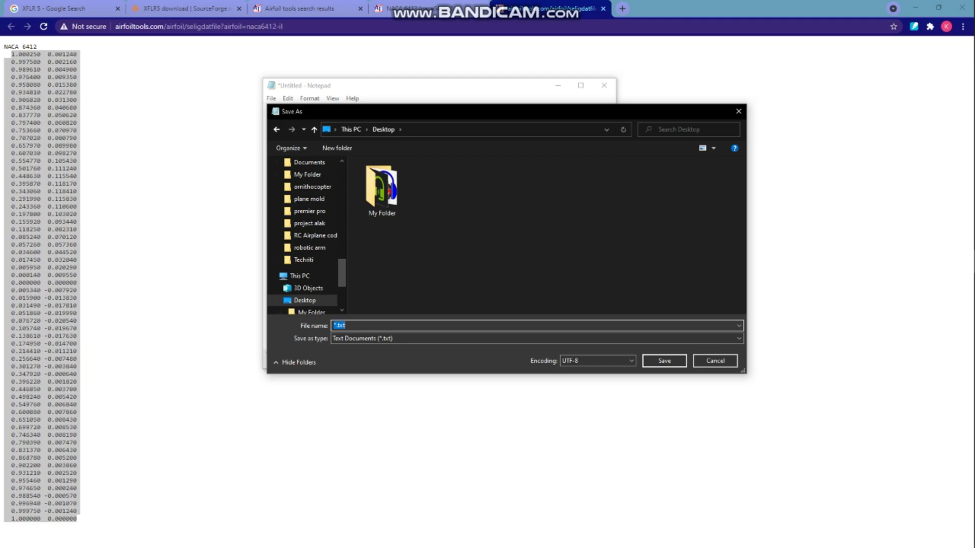
{"action": "type", "text": "NAc"}
{"action": "type", "text": "CA"}
{"action": "type", "text": "412"}
{"action": "type", "text": ".dat"}
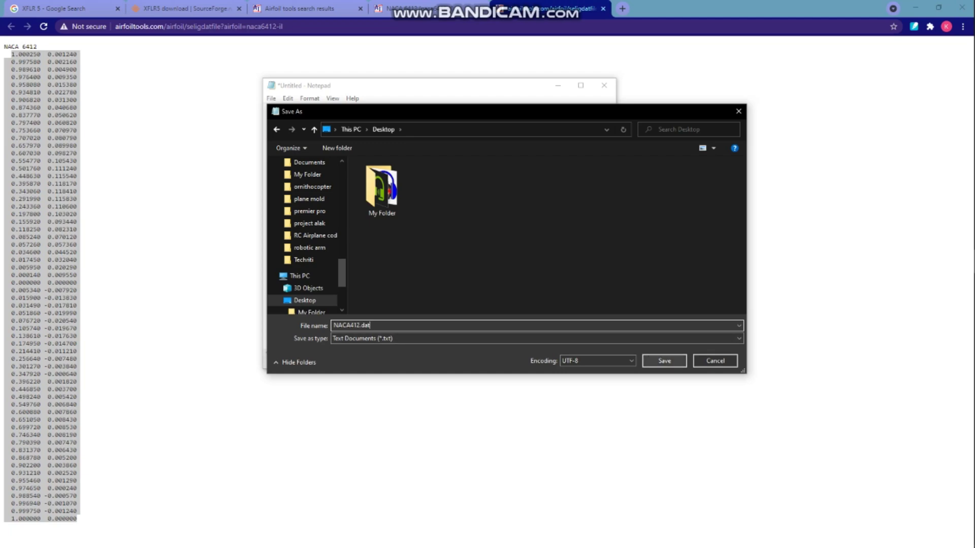
{"action": "key", "text": "Return"}
{"action": "left_click", "coordinate": [604, 85]}
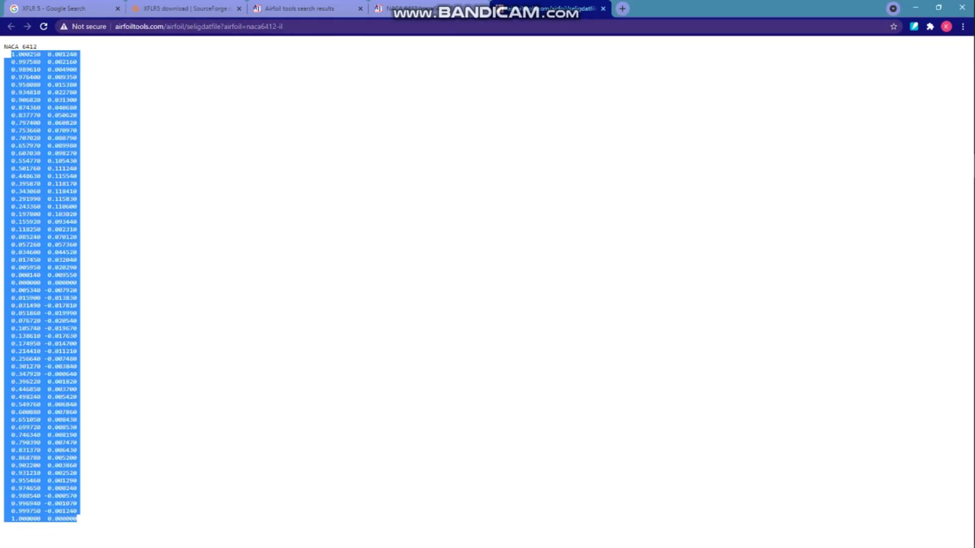
Minimize the browser, switch back to XFLR5 and delete the NACA 6412 foil with its associated data.
{"action": "left_click", "coordinate": [915, 8]}
{"action": "left_click", "coordinate": [915, 8]}
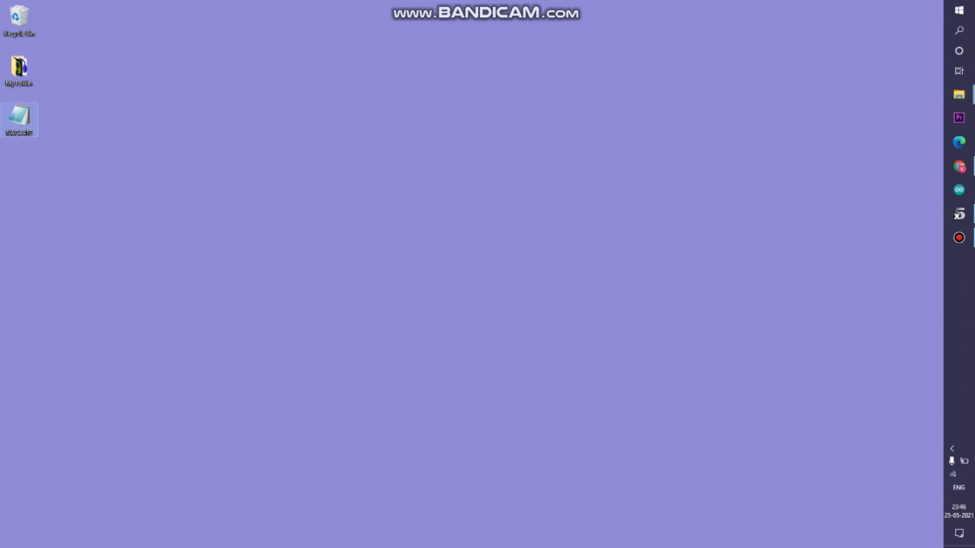
{"action": "left_click", "coordinate": [959, 214]}
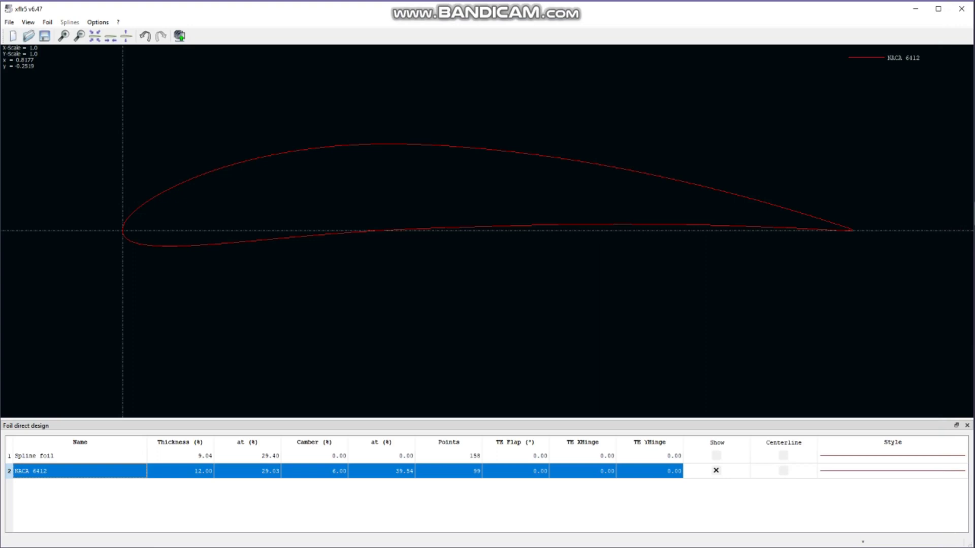
{"action": "right_click", "coordinate": [101, 469]}
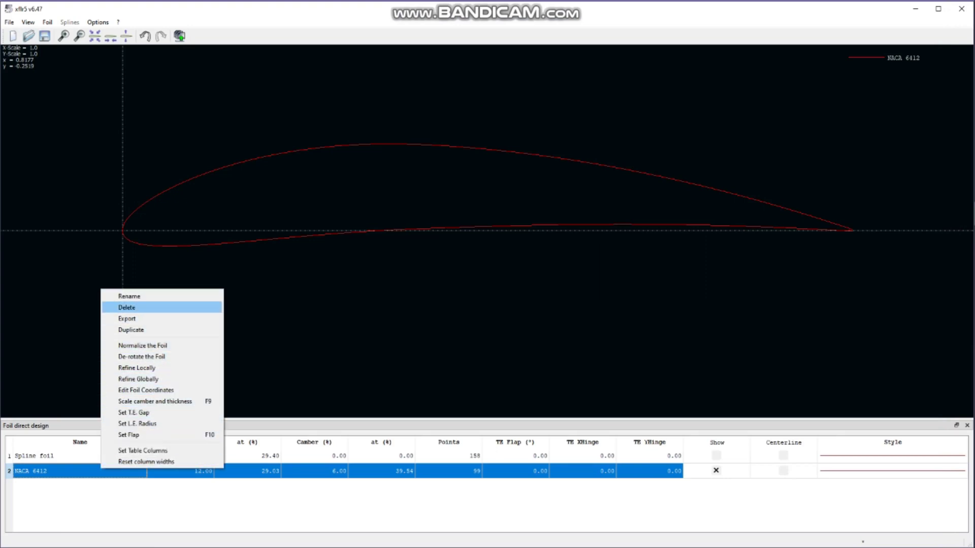
{"action": "left_click", "coordinate": [127, 307]}
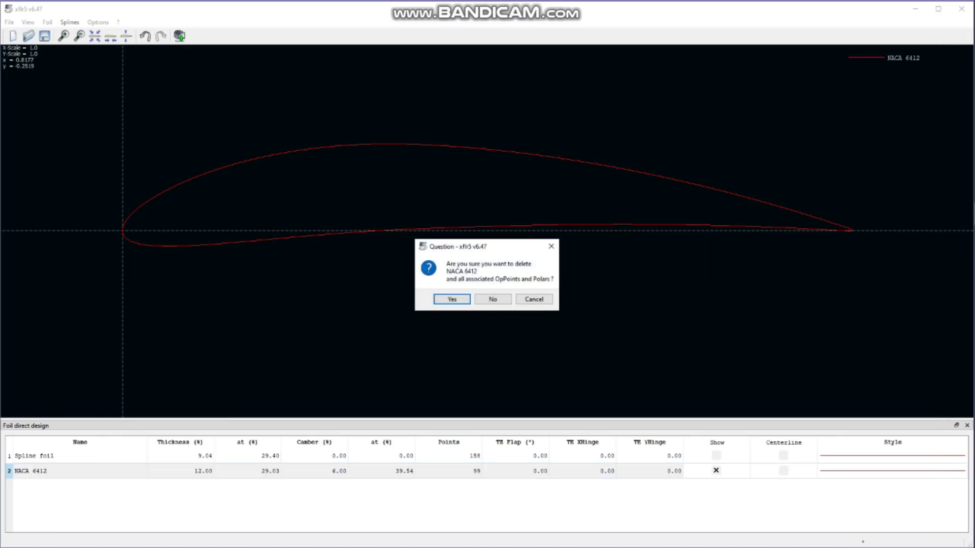
{"action": "left_click", "coordinate": [453, 299]}
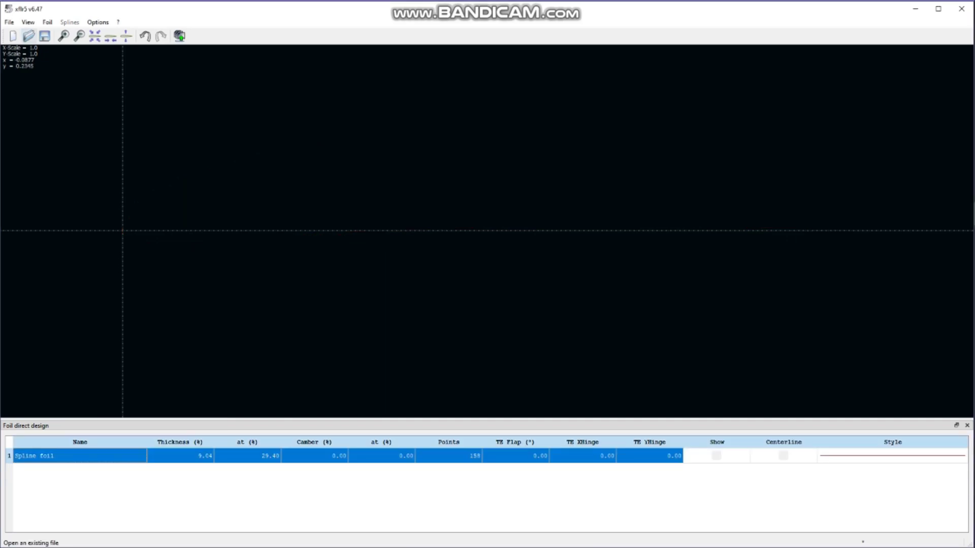
Load the saved NACA412 coordinate file from the Desktop as a foil.
{"action": "left_click", "coordinate": [29, 35]}
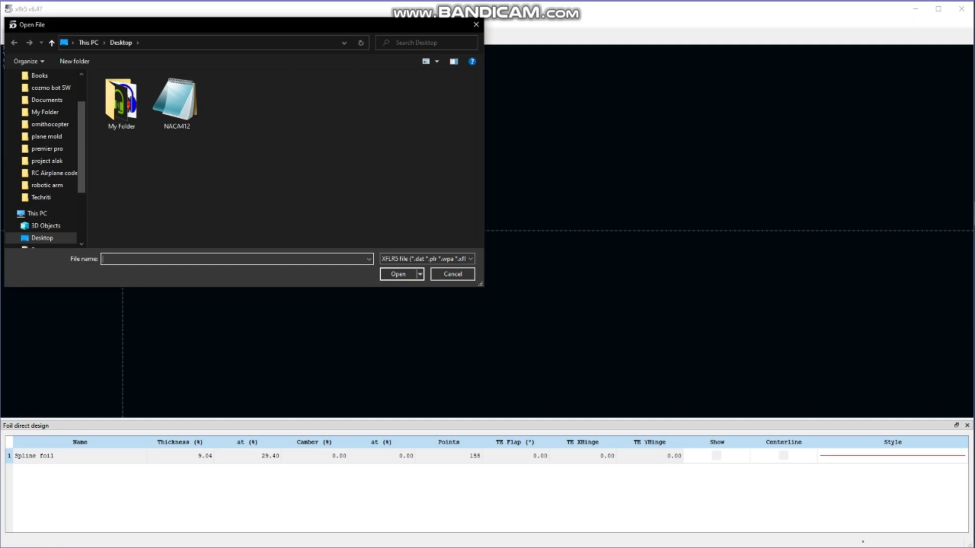
{"action": "double_click", "coordinate": [177, 100]}
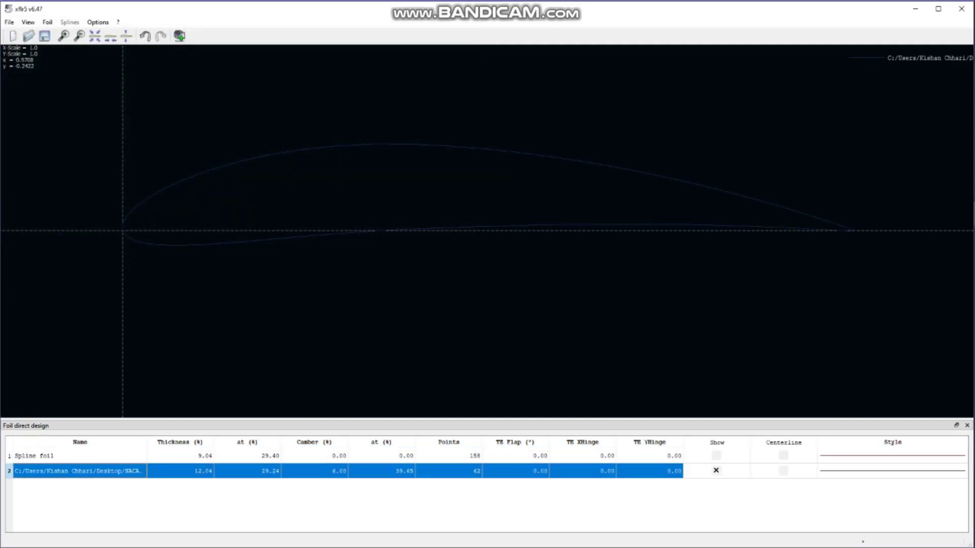
Change the imported NACA412 foil's line color to red (#ff0000).
{"action": "left_click", "coordinate": [863, 471]}
{"action": "left_click", "coordinate": [504, 293]}
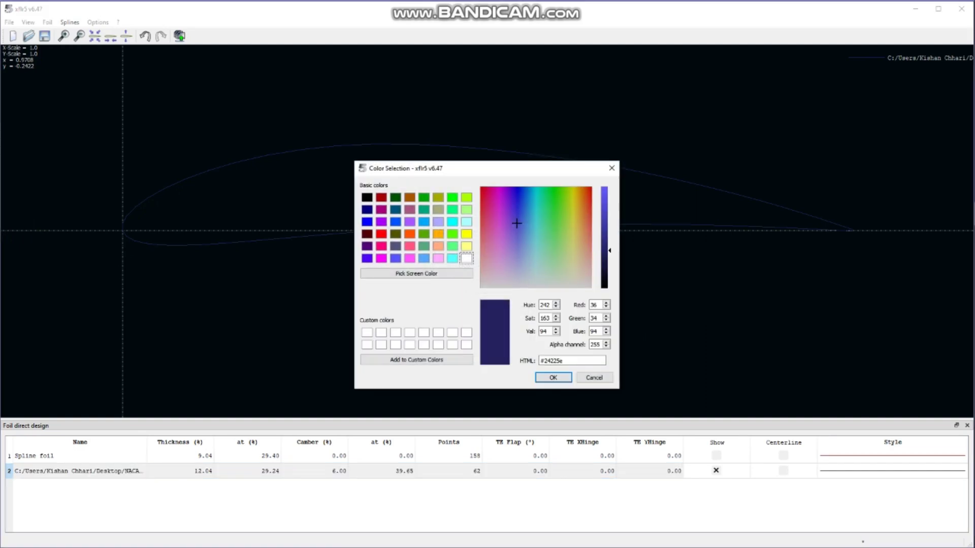
{"action": "left_click", "coordinate": [381, 233]}
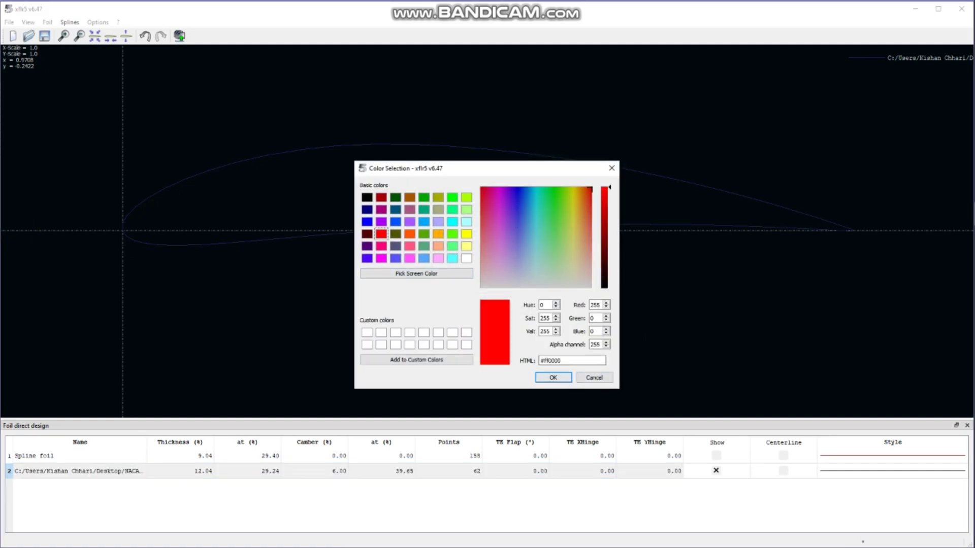
{"action": "left_click", "coordinate": [553, 377]}
{"action": "key", "text": "Return"}
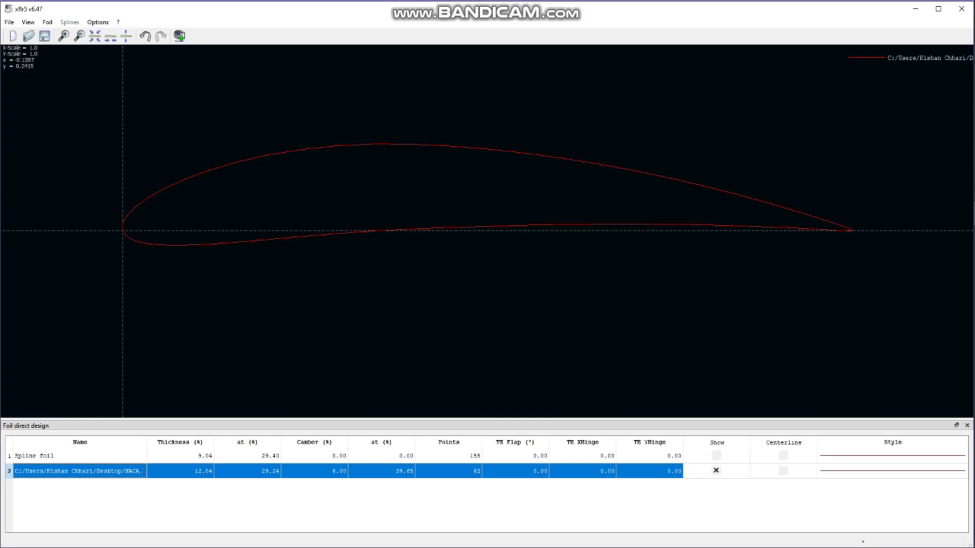
{"action": "left_click", "coordinate": [48, 22]}
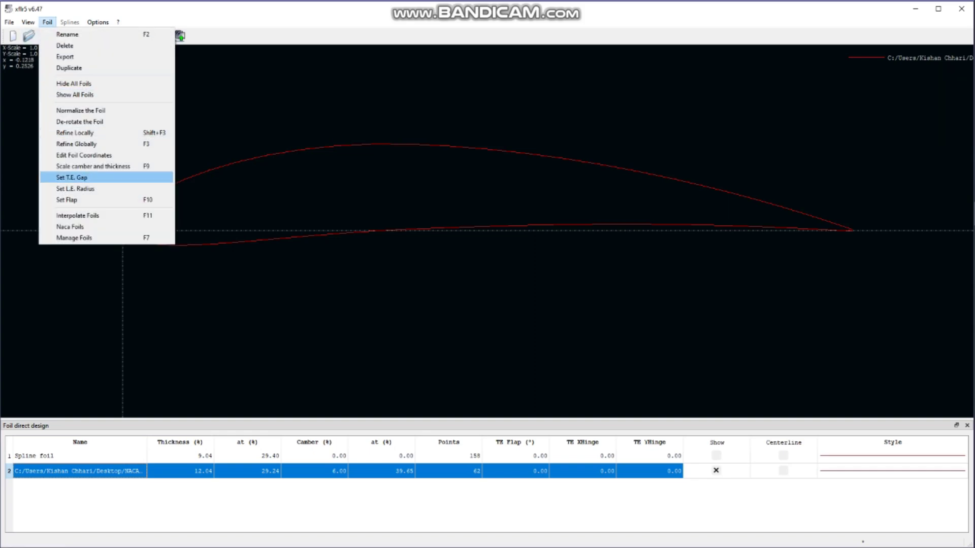
{"action": "left_click", "coordinate": [67, 199]}
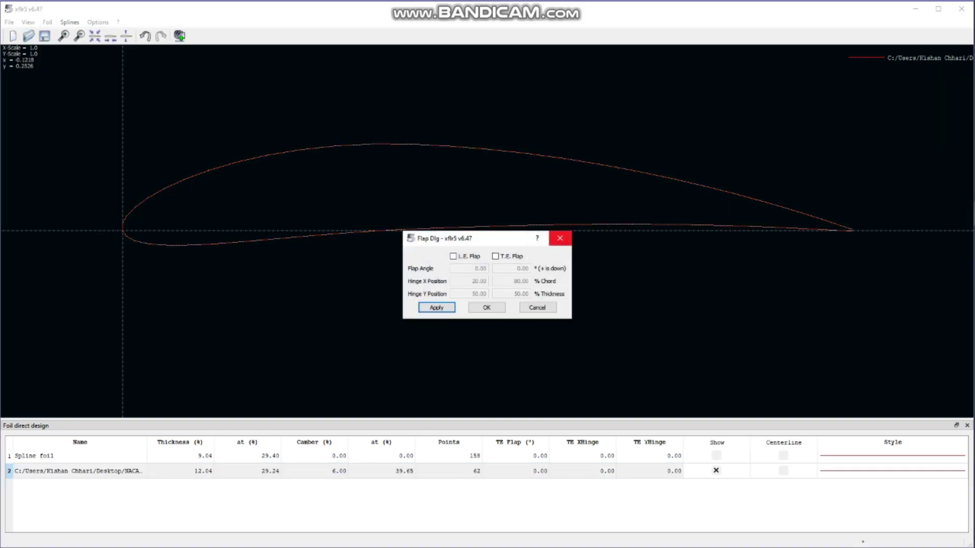
{"action": "left_click", "coordinate": [559, 238]}
Generate a NACA 0006 foil with 100 panels and keep the name NACA 0006.
{"action": "left_click", "coordinate": [48, 23]}
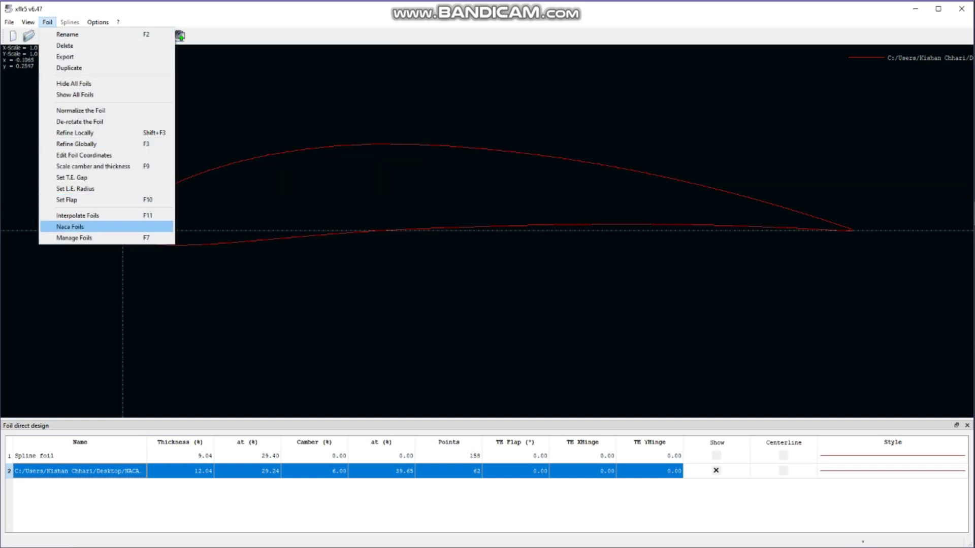
{"action": "left_click", "coordinate": [69, 226]}
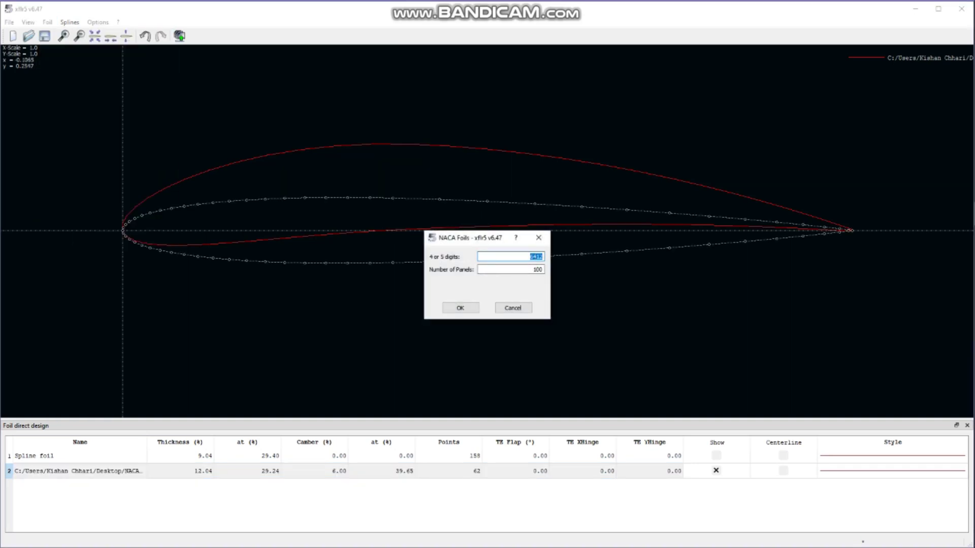
{"action": "type", "text": "0006"}
{"action": "key", "text": "Return"}
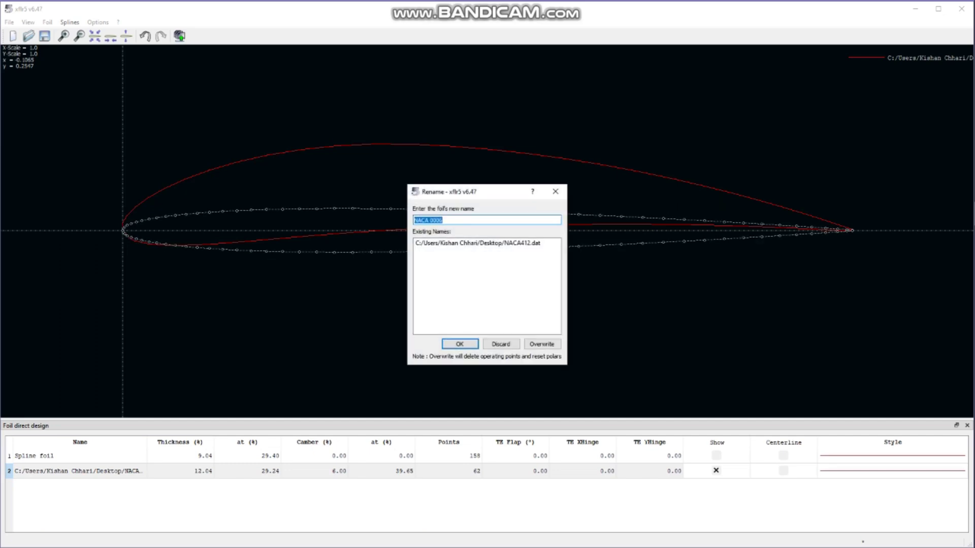
{"action": "key", "text": "Return"}
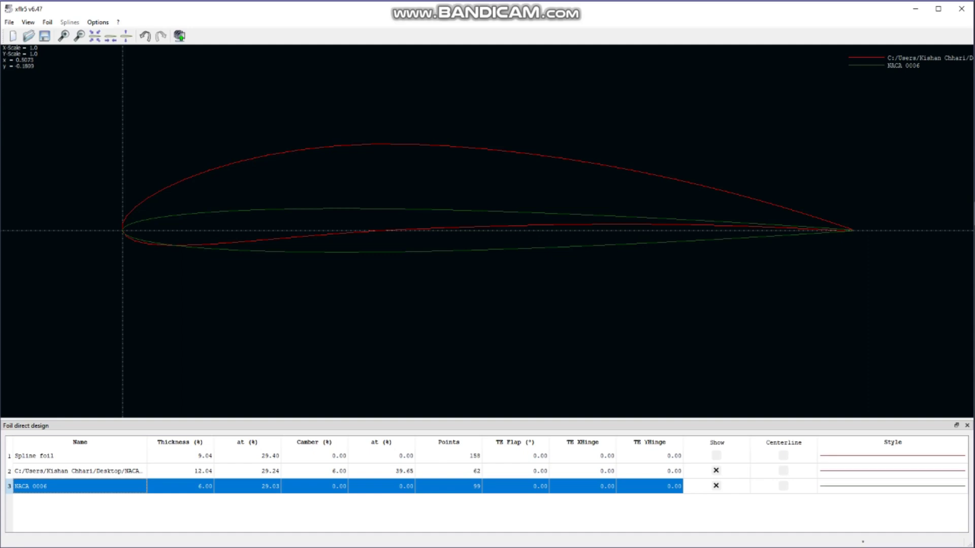
Hide the imported NACA412 foil in the plot and show it again.
{"action": "left_click", "coordinate": [716, 471]}
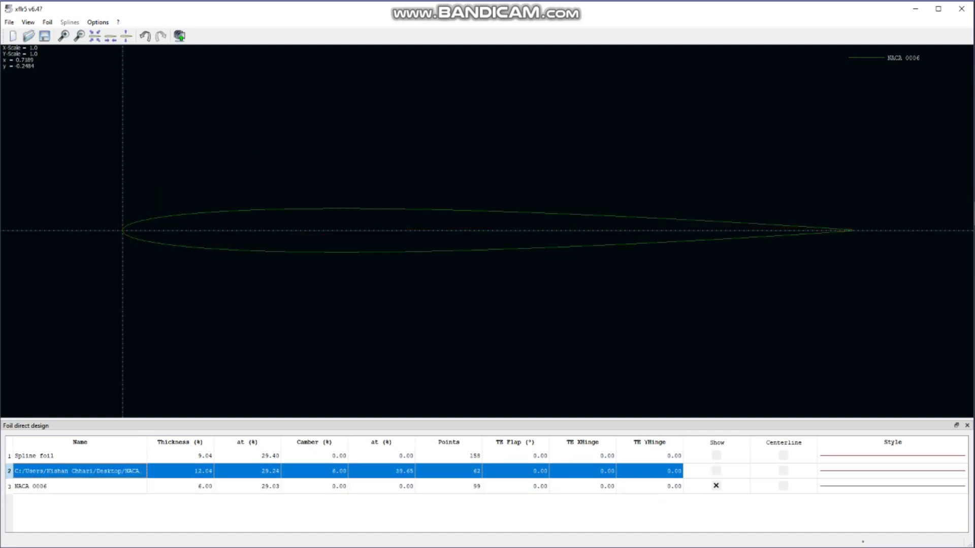
{"action": "left_click", "coordinate": [716, 471]}
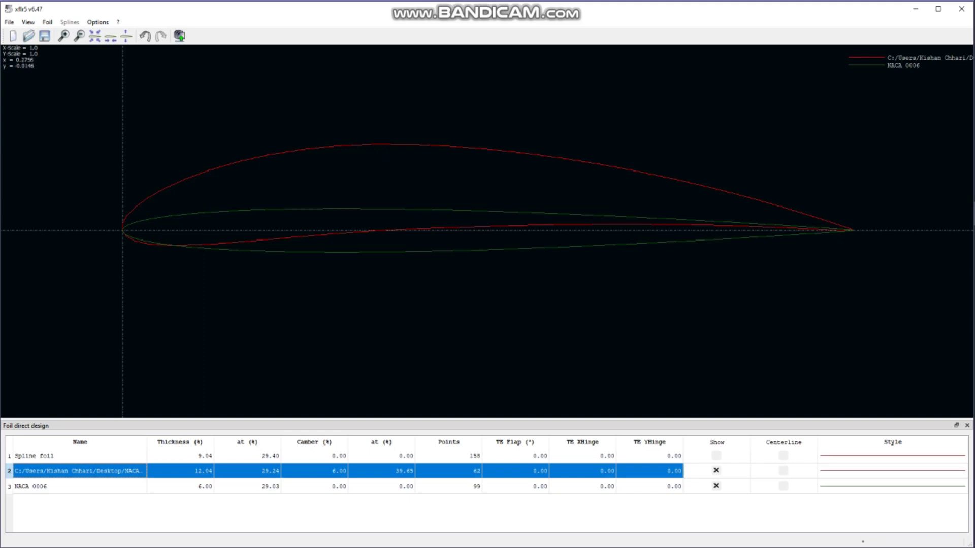
{"action": "left_click", "coordinate": [340, 186]}
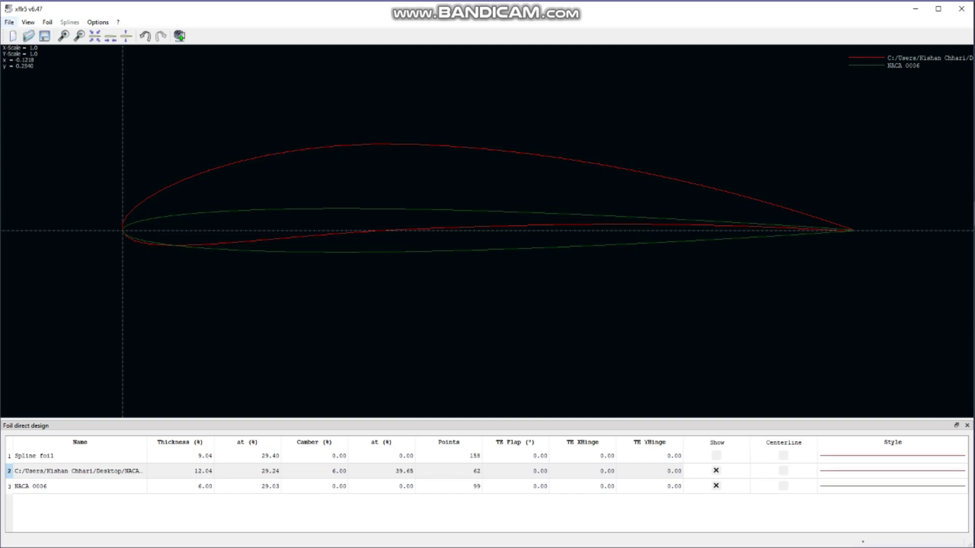
Switch to Wing and Plane Design and define a new plane named "Fixed wing Drone".
{"action": "left_click", "coordinate": [9, 22]}
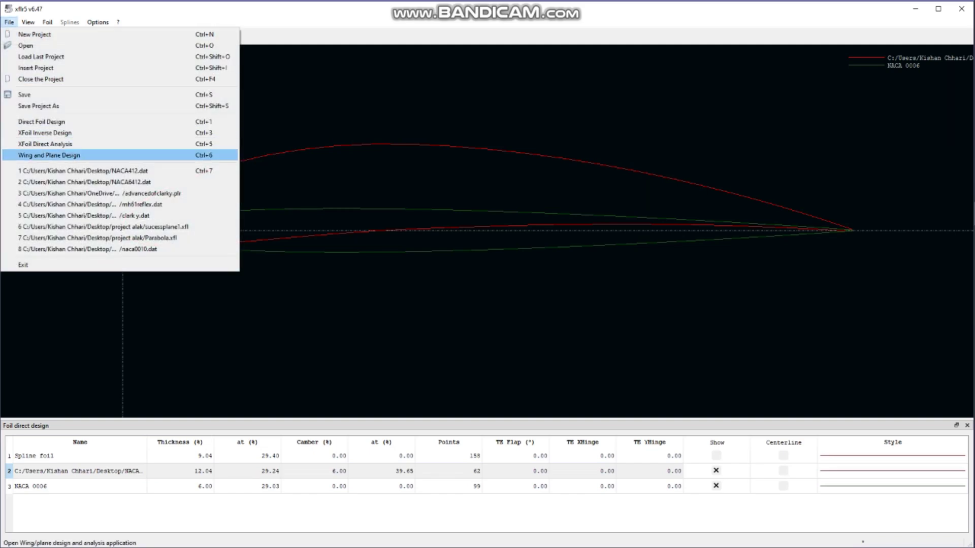
{"action": "left_click", "coordinate": [49, 155]}
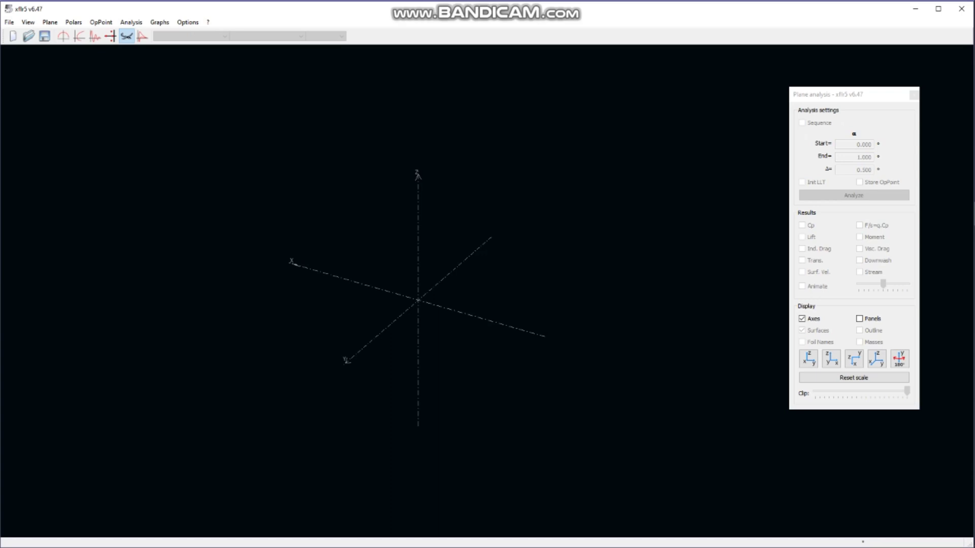
{"action": "left_click_drag", "start_coordinate": [470, 267], "coordinate": [480, 246]}
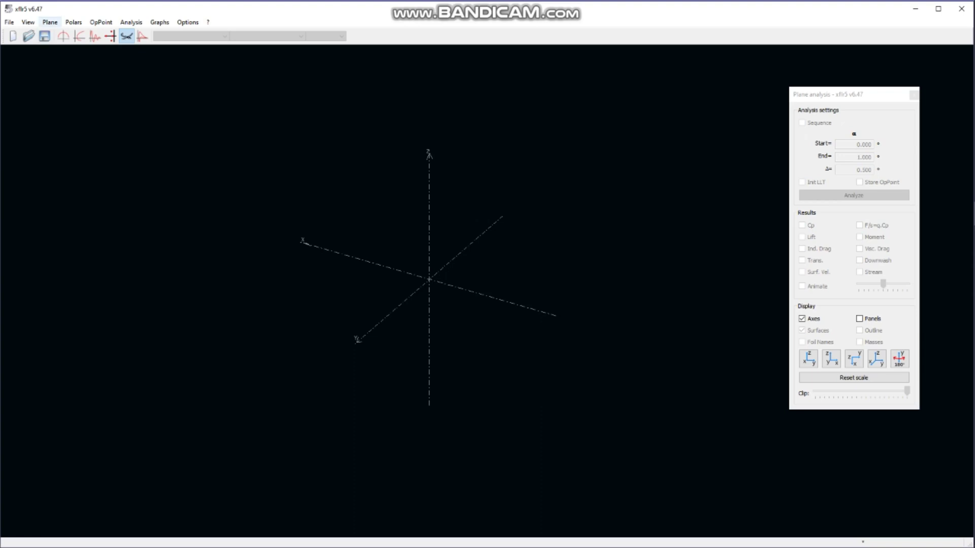
{"action": "left_click", "coordinate": [50, 22]}
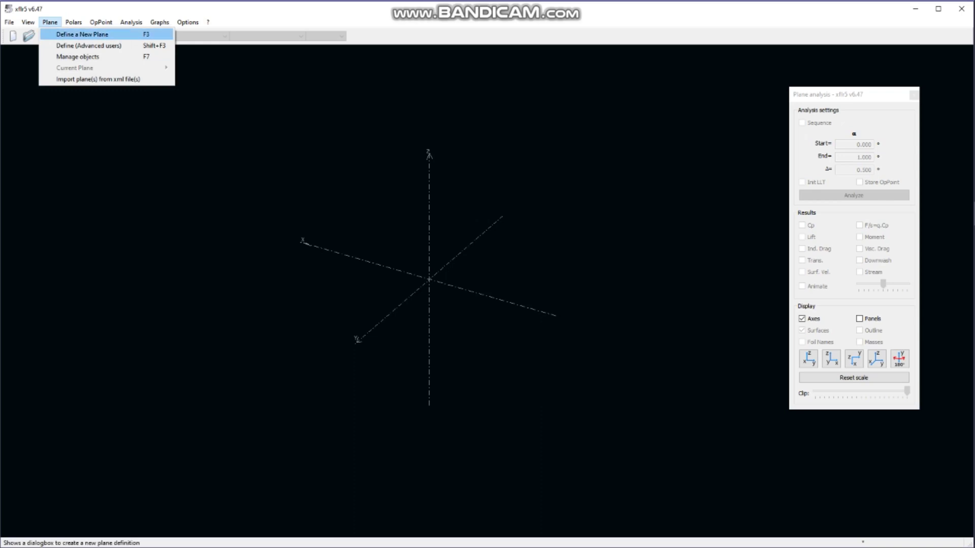
{"action": "left_click", "coordinate": [82, 34]}
{"action": "left_click_drag", "start_coordinate": [381, 121], "coordinate": [348, 122]}
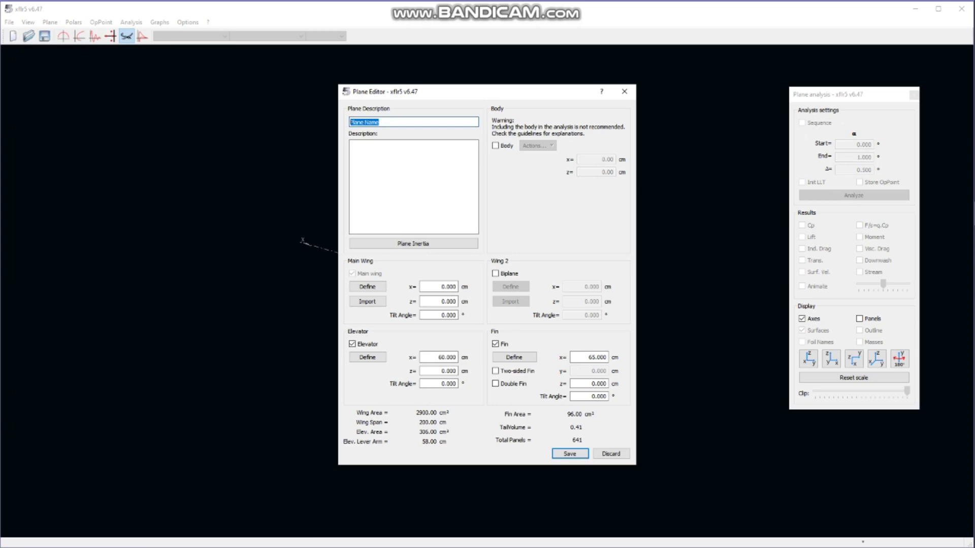
{"action": "type", "text": "Fixed wing Drone"}
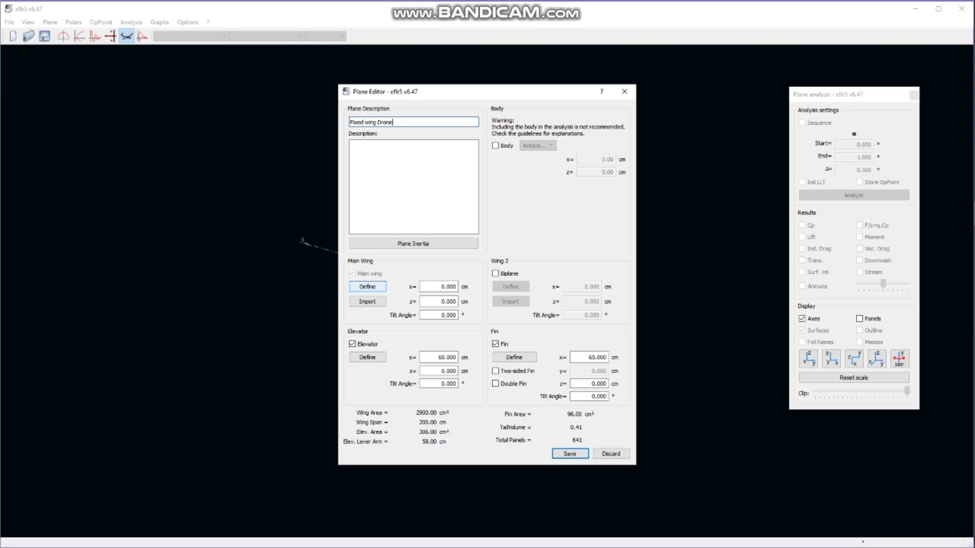
Open the main wing definition and set the tip section's y position to 50 cm.
{"action": "left_click", "coordinate": [367, 286]}
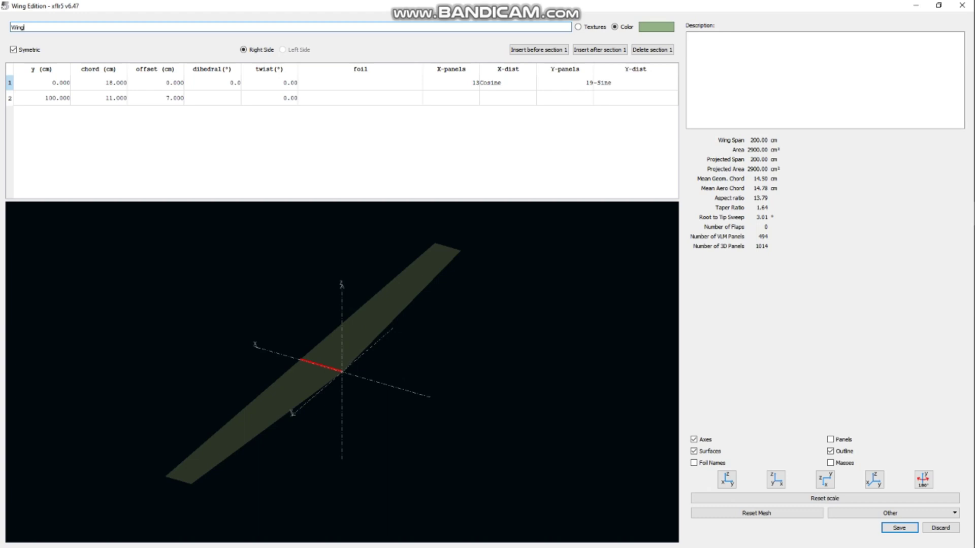
{"action": "left_click", "coordinate": [55, 98]}
{"action": "type", "text": "5"}
{"action": "key", "text": "Return"}
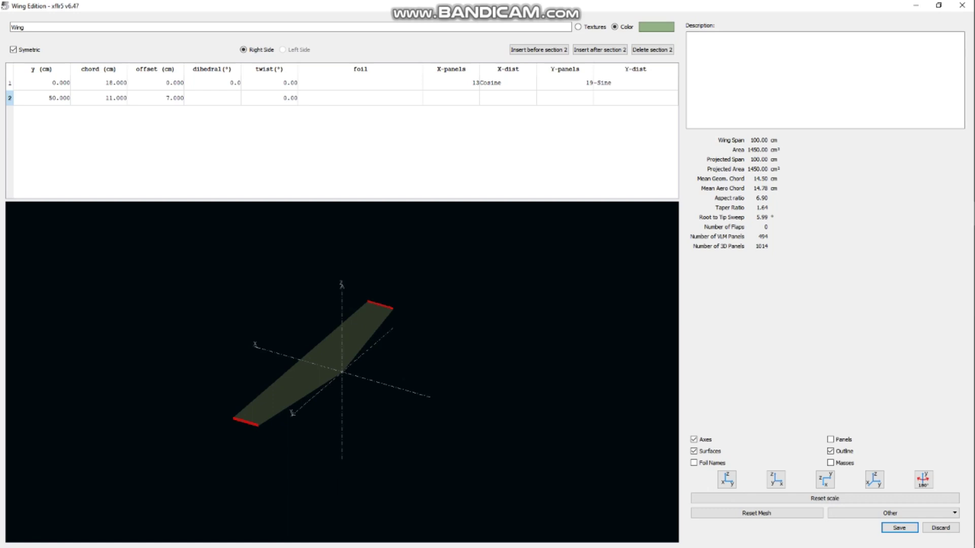
Set the main wing's root and tip chords to 20 cm and the tip offset to 0.
{"action": "left_click", "coordinate": [99, 82]}
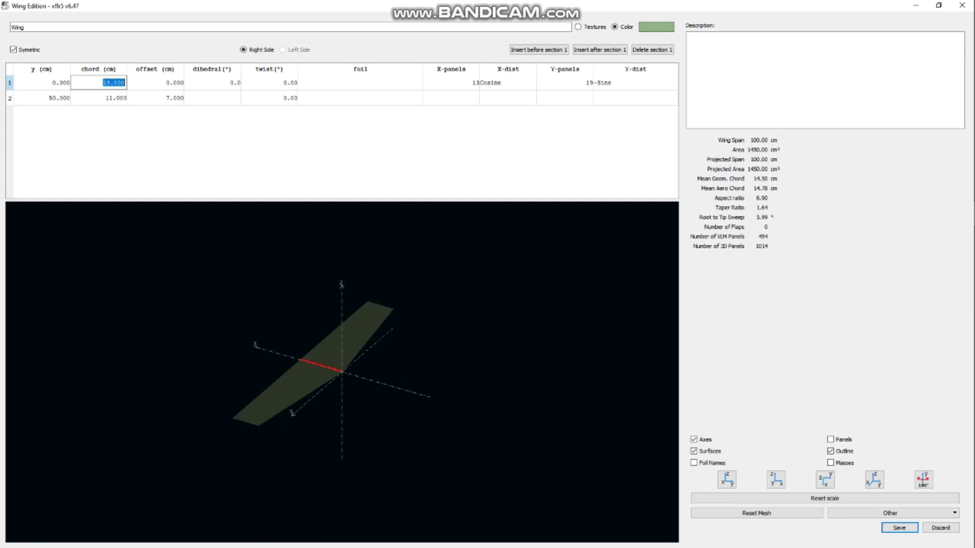
{"action": "type", "text": "20"}
{"action": "key", "text": "Return"}
{"action": "type", "text": "20"}
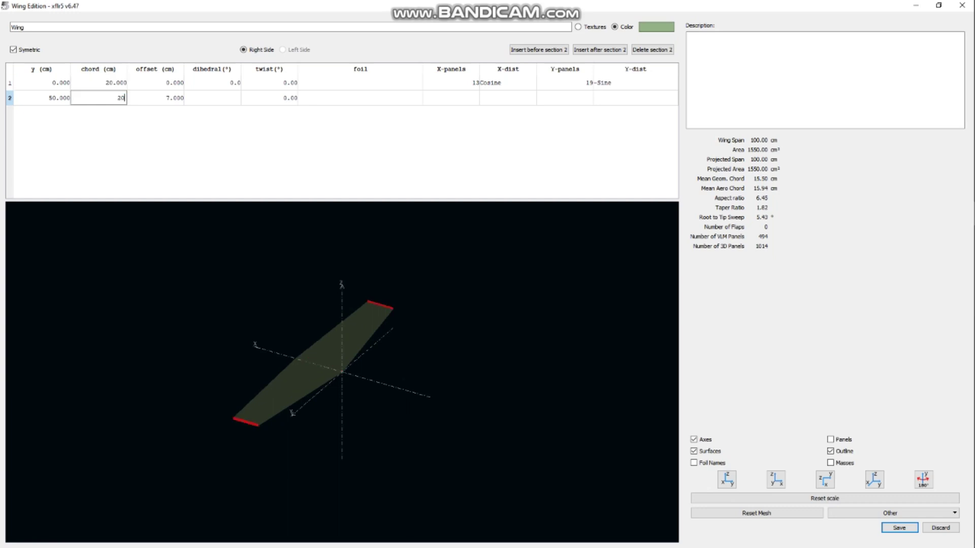
{"action": "key", "text": "Tab"}
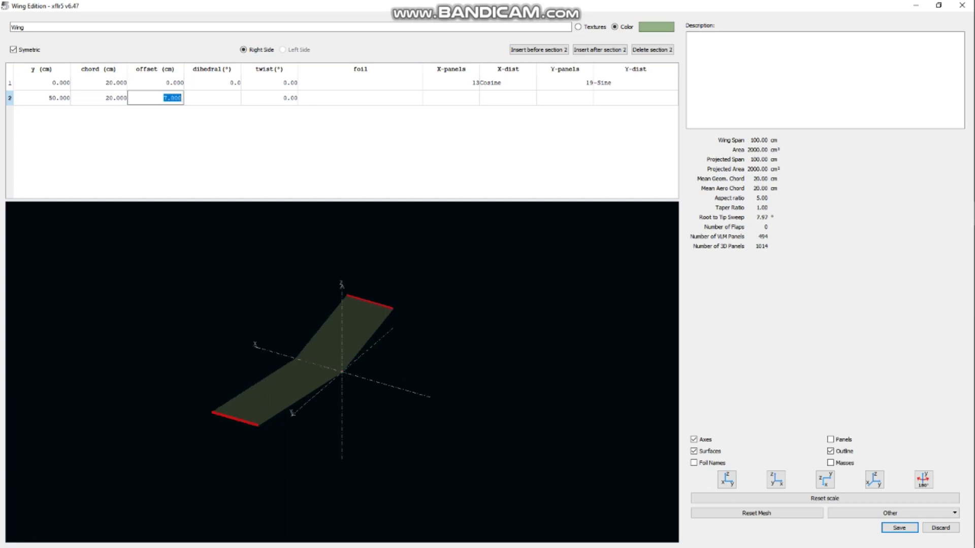
{"action": "type", "text": "0"}
{"action": "key", "text": "Return"}
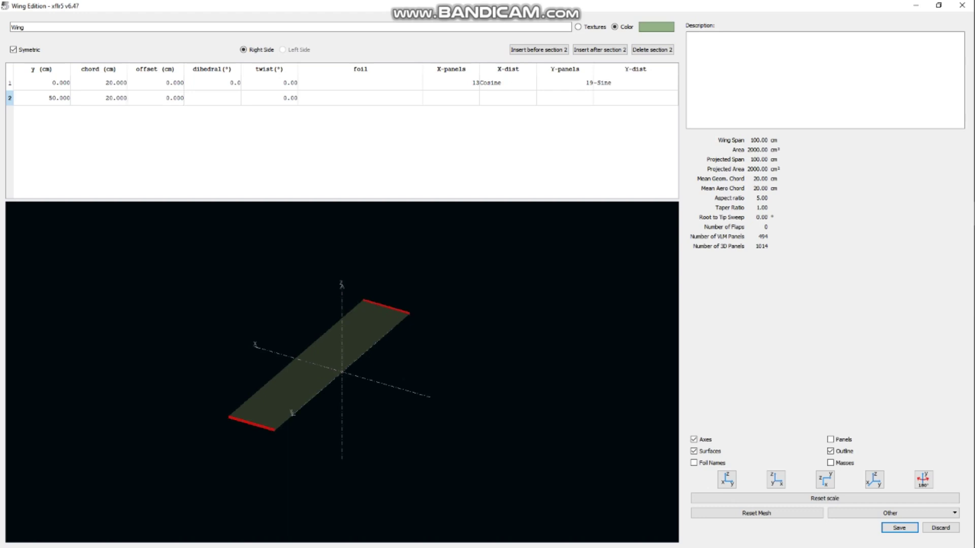
Assign the NACA412.dat foil to both main wing sections and save the wing.
{"action": "double_click", "coordinate": [361, 83]}
{"action": "left_click", "coordinate": [456, 80]}
{"action": "left_click", "coordinate": [375, 90]}
{"action": "double_click", "coordinate": [360, 98]}
{"action": "left_click", "coordinate": [456, 96]}
{"action": "left_click", "coordinate": [375, 105]}
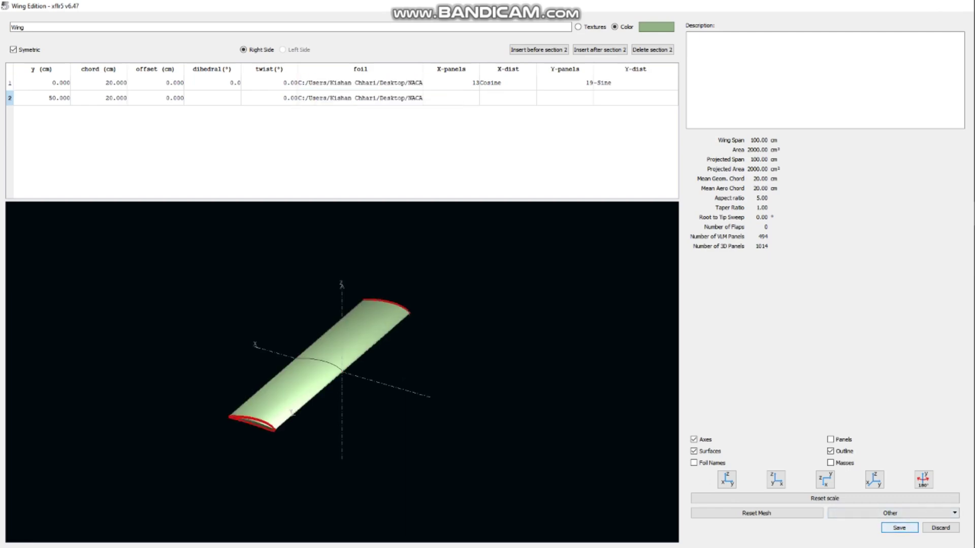
{"action": "left_click", "coordinate": [899, 528]}
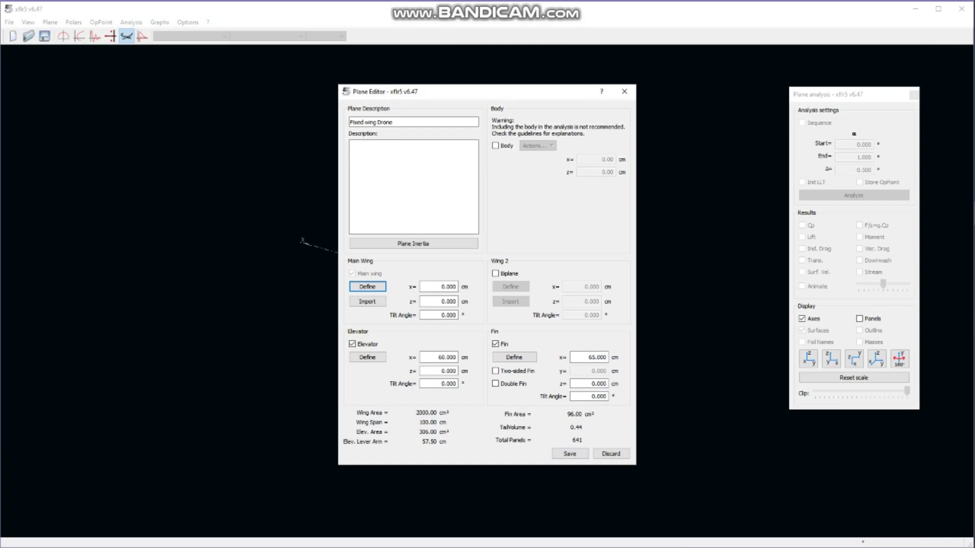
Open the elevator definition and set the tip section's y position to 20 cm.
{"action": "left_click", "coordinate": [367, 357]}
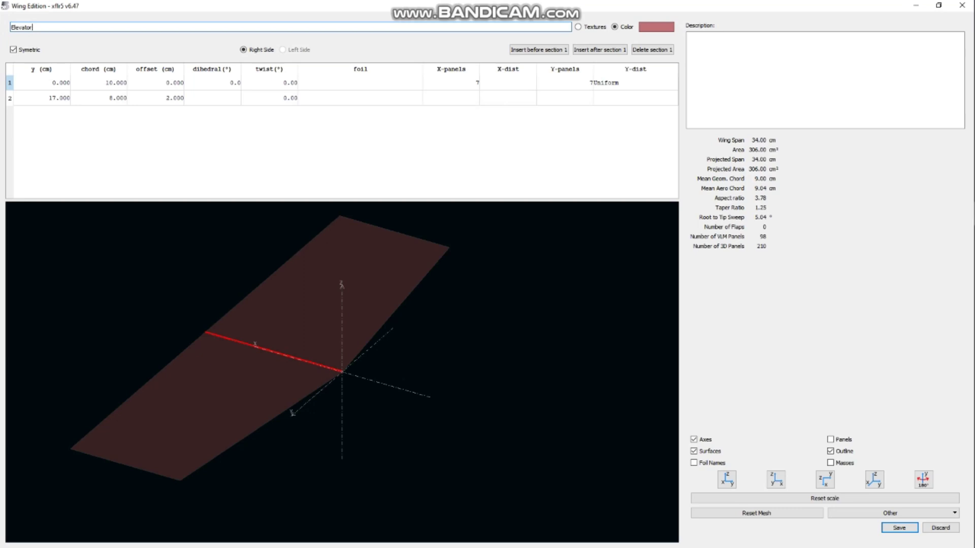
{"action": "left_click", "coordinate": [51, 98]}
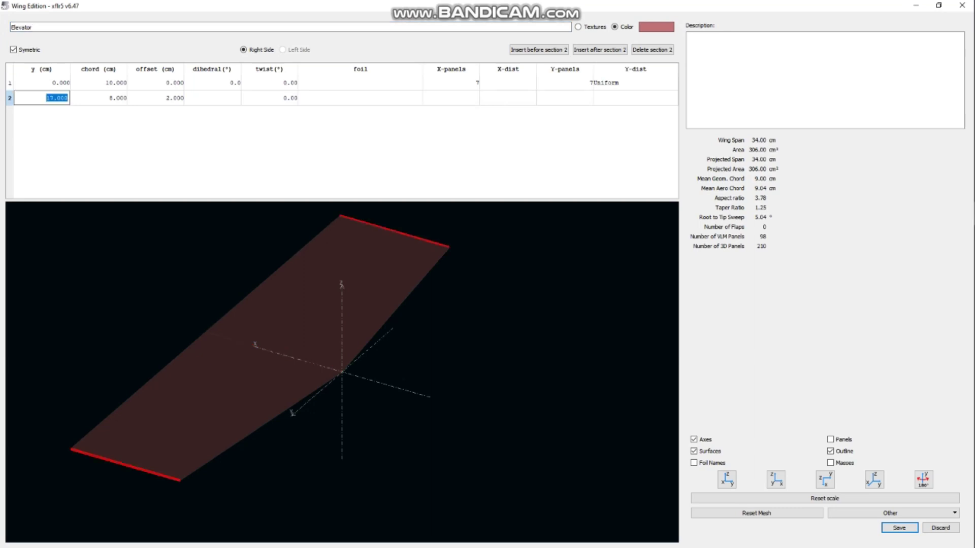
{"action": "type", "text": "2"}
{"action": "key", "text": "Return"}
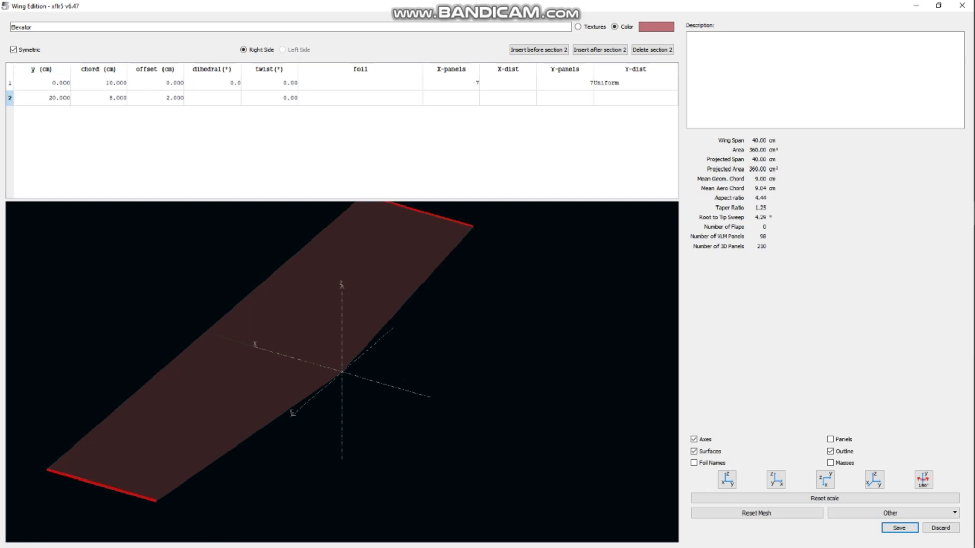
Set the elevator's root and tip chords to 10 cm and the tip offset to 0.
{"action": "left_click", "coordinate": [104, 83]}
{"action": "type", "text": "10"}
{"action": "key", "text": "Return"}
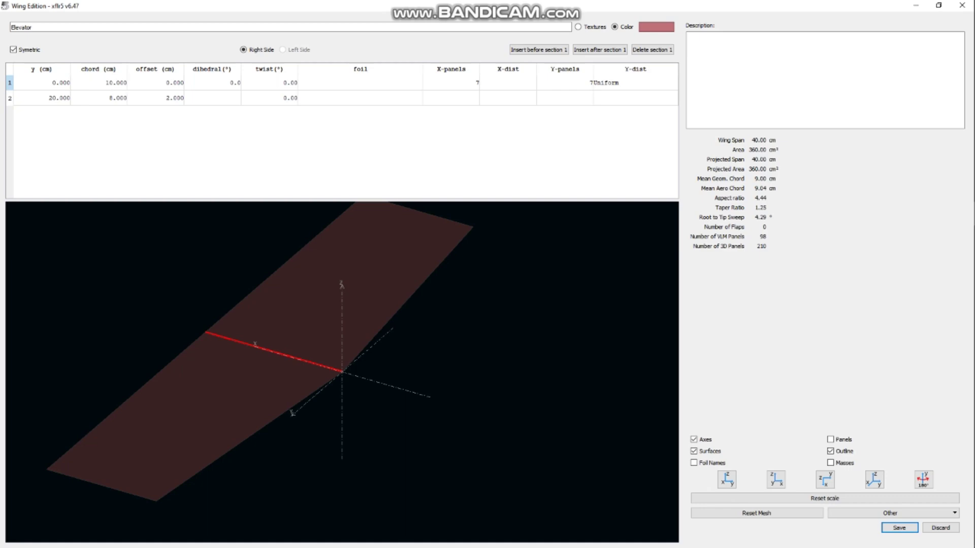
{"action": "left_click", "coordinate": [103, 98]}
{"action": "type", "text": "10"}
{"action": "key", "text": "Return"}
{"action": "left_click", "coordinate": [161, 98]}
{"action": "type", "text": "0"}
{"action": "key", "text": "Return"}
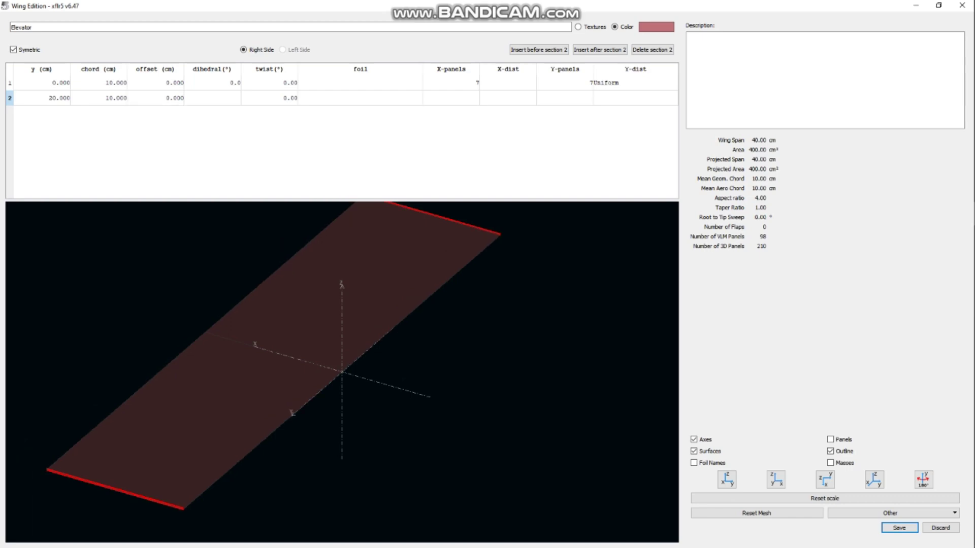
Assign the NACA 0006 foil to both elevator sections, inspect the shape in 3D and save the elevator.
{"action": "double_click", "coordinate": [359, 83]}
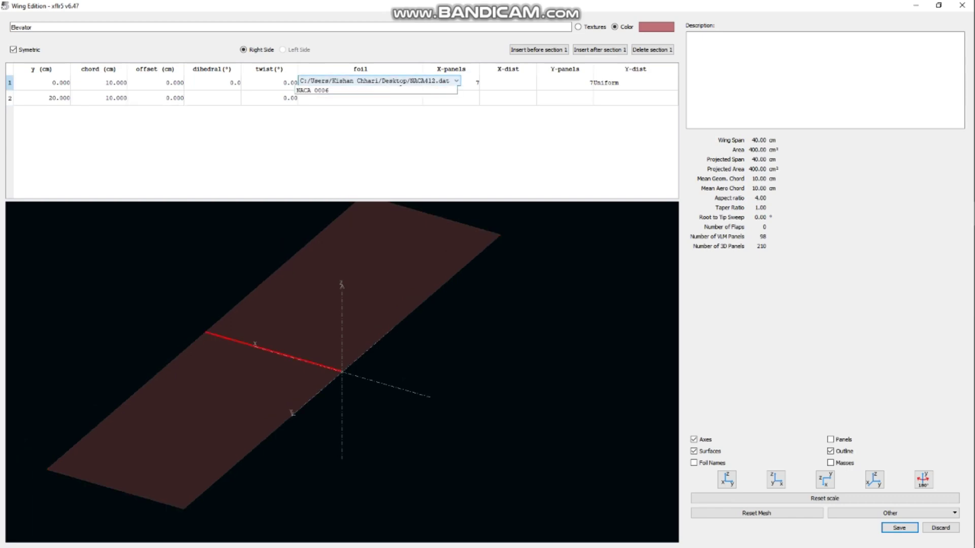
{"action": "left_click", "coordinate": [360, 98]}
{"action": "left_click", "coordinate": [360, 98]}
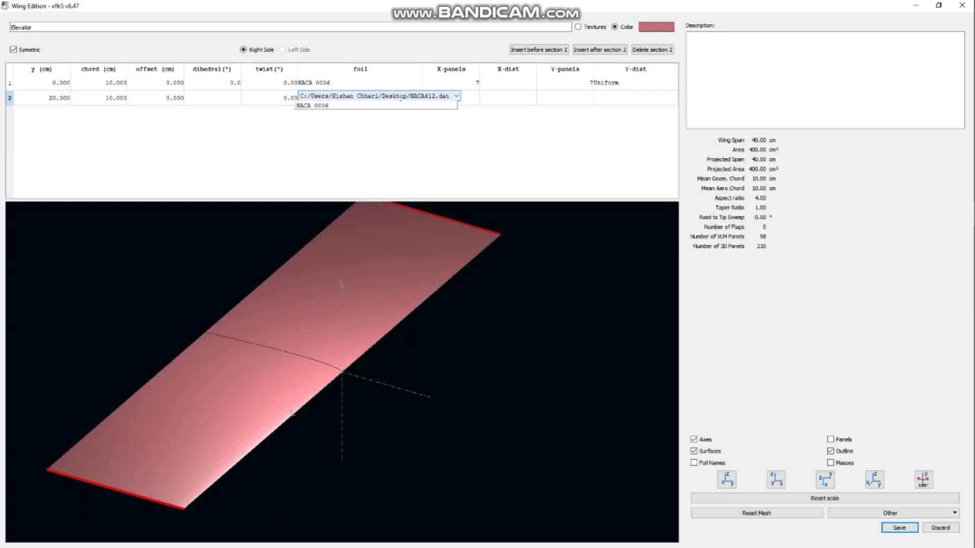
{"action": "left_click", "coordinate": [355, 105]}
{"action": "scroll", "coordinate": [398, 374], "scroll_direction": "down", "scroll_amount": 3}
{"action": "left_click_drag", "start_coordinate": [399, 374], "coordinate": [194, 396]}
{"action": "scroll", "coordinate": [279, 403], "scroll_direction": "up", "scroll_amount": 2}
{"action": "left_click_drag", "start_coordinate": [279, 406], "coordinate": [207, 384]}
{"action": "left_click_drag", "start_coordinate": [460, 283], "coordinate": [485, 411]}
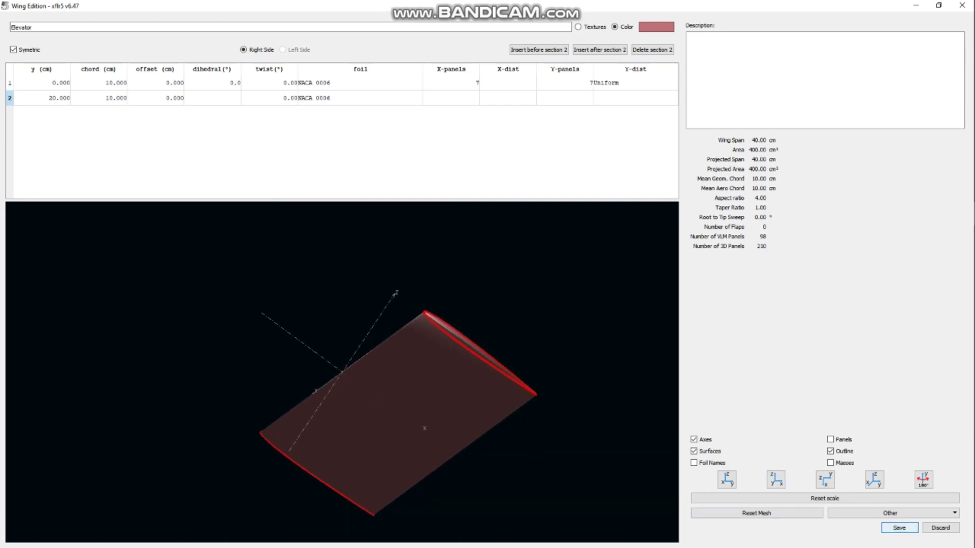
{"action": "left_click", "coordinate": [899, 528]}
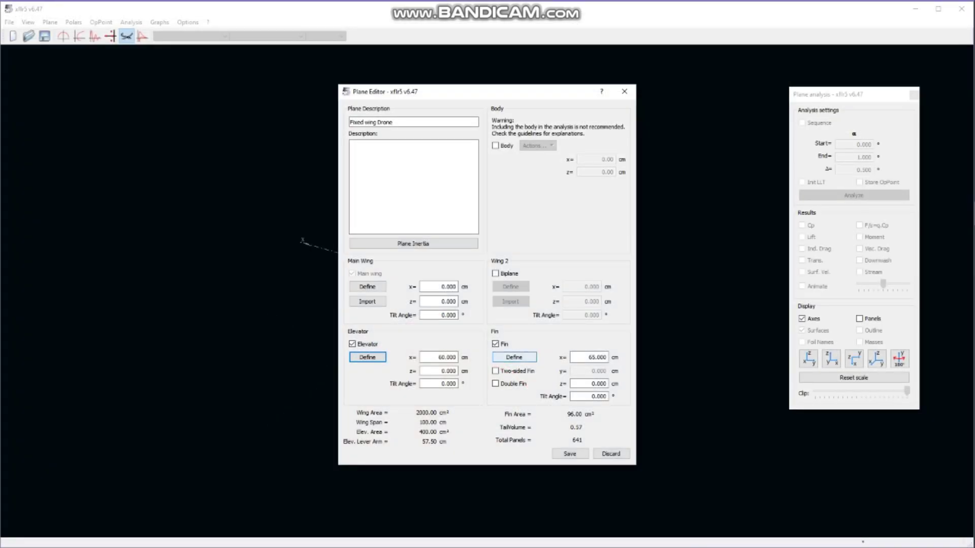
Open the fin definition and set the tip section's y position to 10 cm.
{"action": "left_click", "coordinate": [514, 357]}
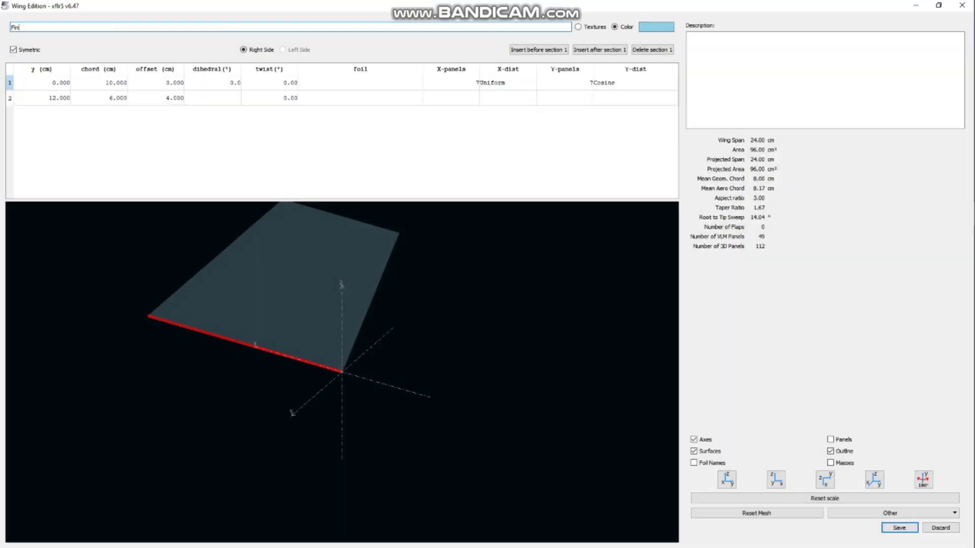
{"action": "left_click", "coordinate": [51, 98]}
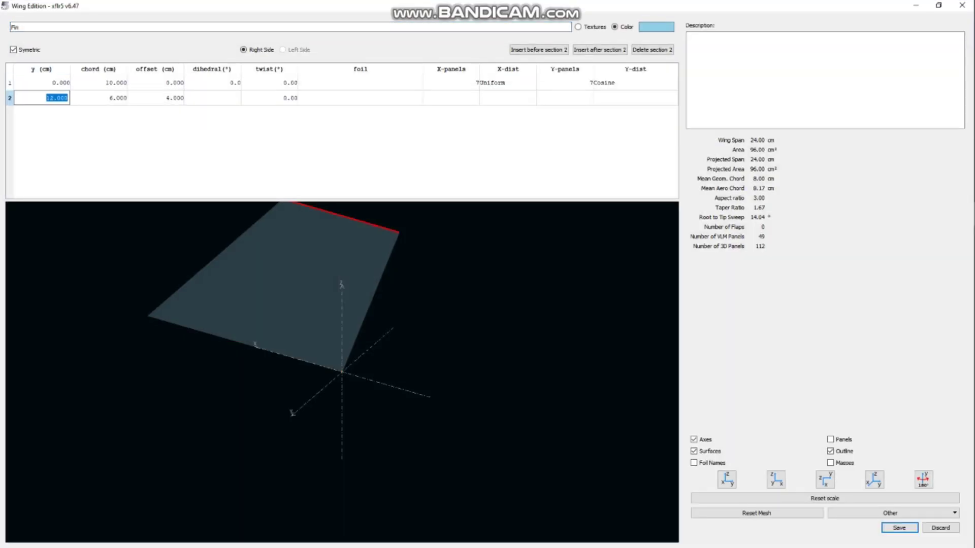
{"action": "type", "text": "10"}
{"action": "key", "text": "Return"}
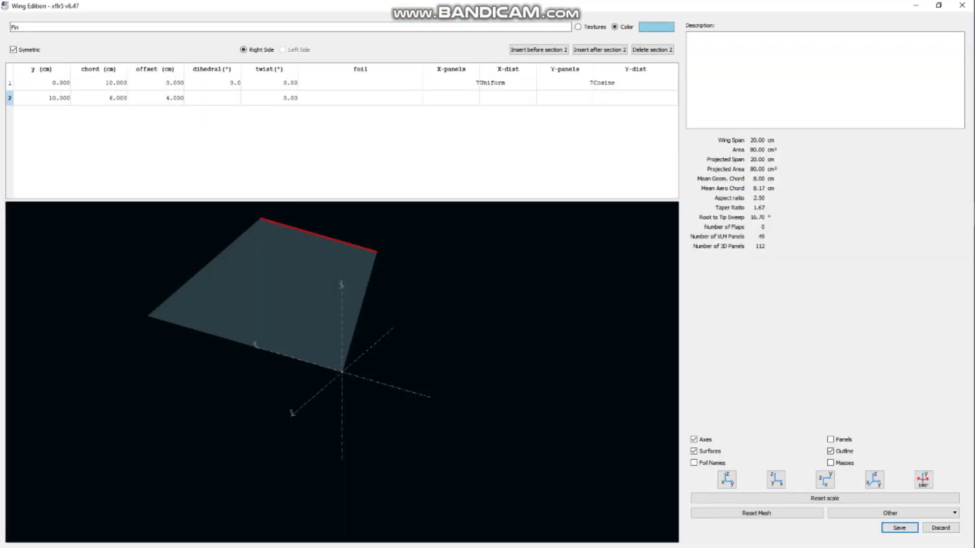
Set the fin's root and tip chords to 10 cm and the tip offset to 0.
{"action": "left_click", "coordinate": [99, 83]}
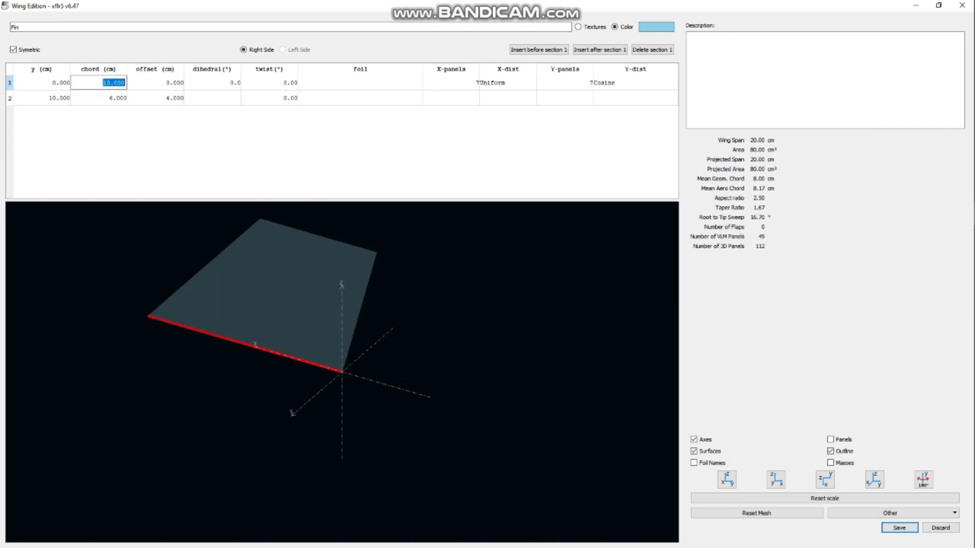
{"action": "type", "text": "10"}
{"action": "key", "text": "Return"}
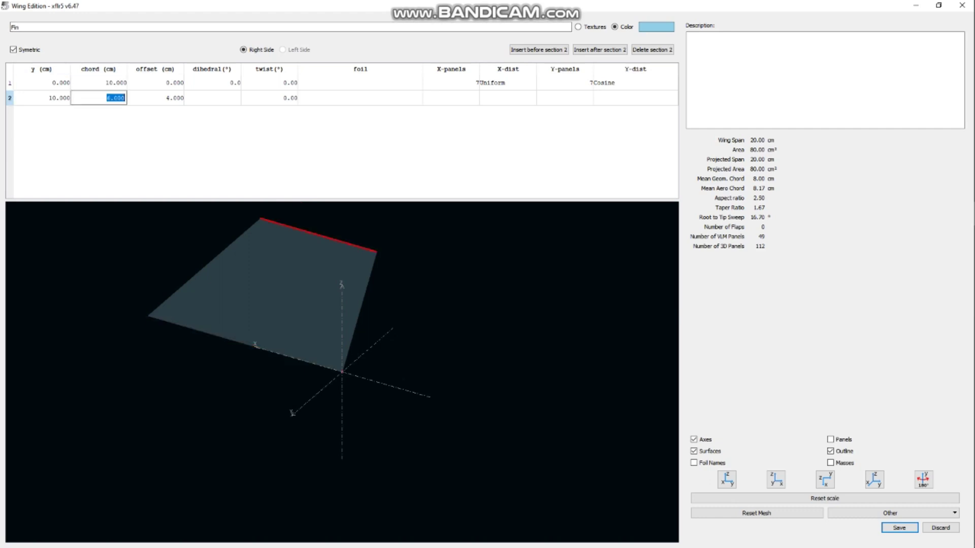
{"action": "type", "text": "10"}
{"action": "key", "text": "Return"}
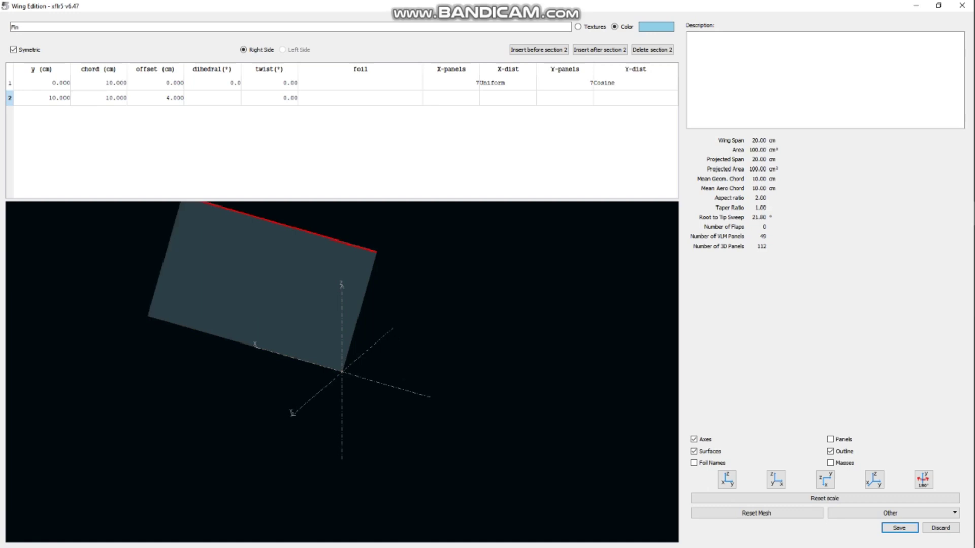
{"action": "left_click", "coordinate": [156, 98]}
{"action": "type", "text": "0"}
{"action": "key", "text": "Return"}
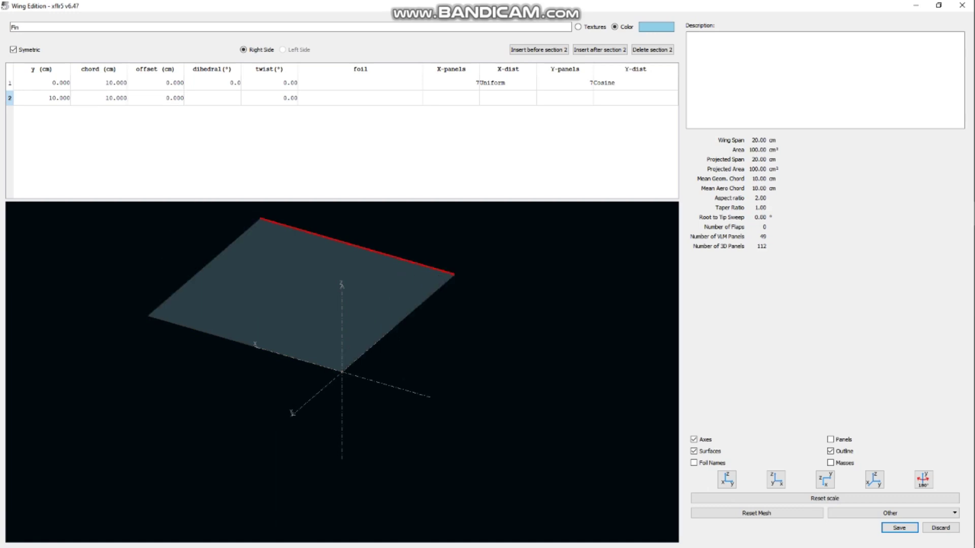
Assign the NACA 0006 foil to both fin sections, then save the fin and the plane.
{"action": "left_click", "coordinate": [360, 83]}
{"action": "left_click", "coordinate": [360, 81]}
{"action": "left_click", "coordinate": [356, 99]}
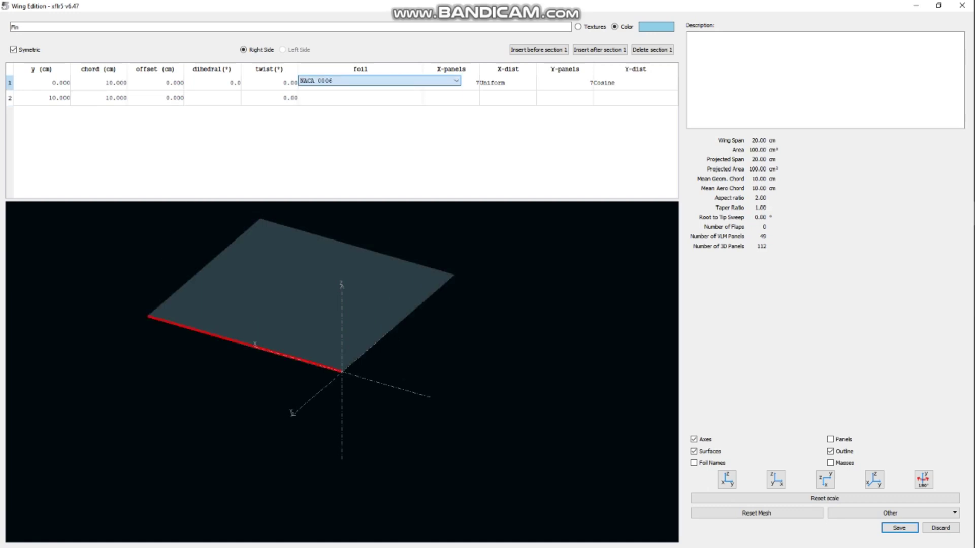
{"action": "left_click", "coordinate": [360, 98]}
{"action": "left_click", "coordinate": [360, 97]}
{"action": "left_click", "coordinate": [356, 112]}
{"action": "left_click", "coordinate": [360, 121]}
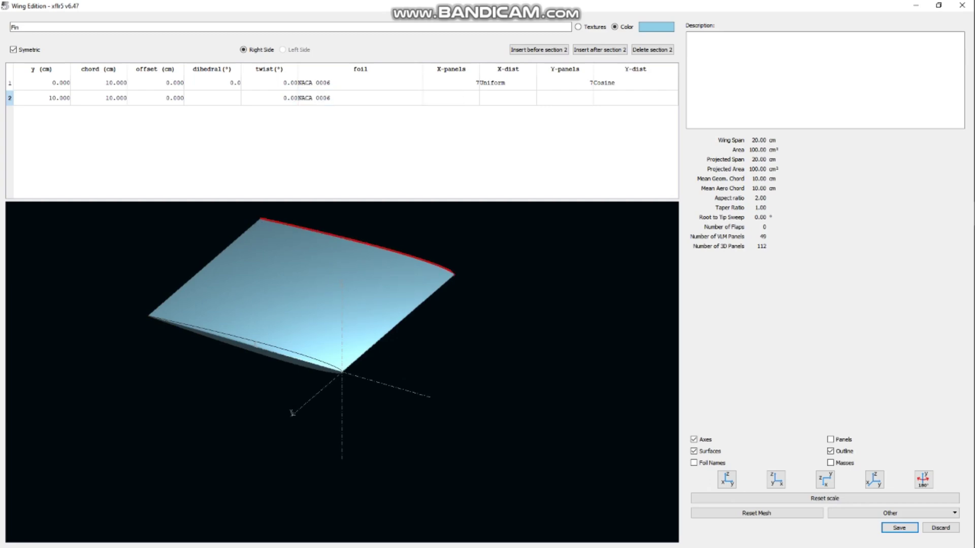
{"action": "left_click", "coordinate": [899, 528]}
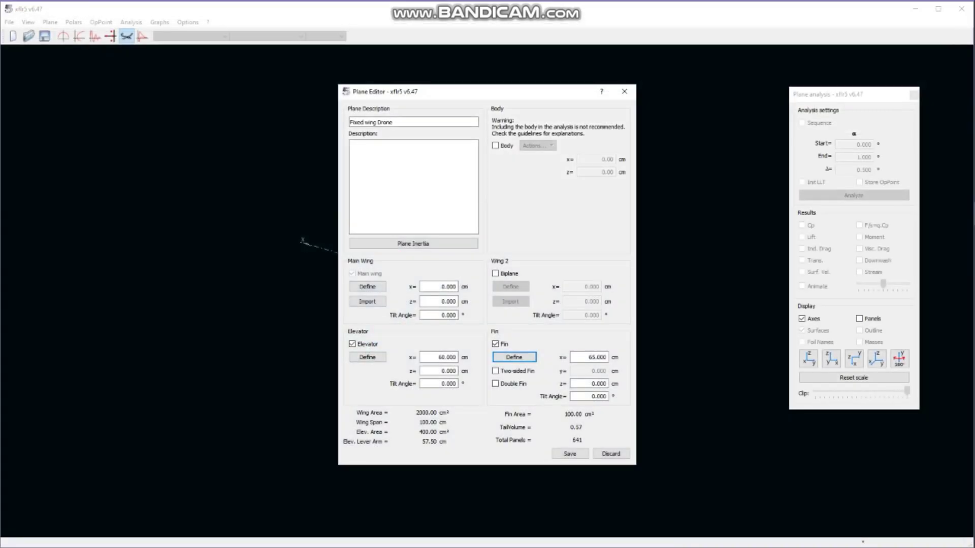
{"action": "left_click", "coordinate": [570, 454]}
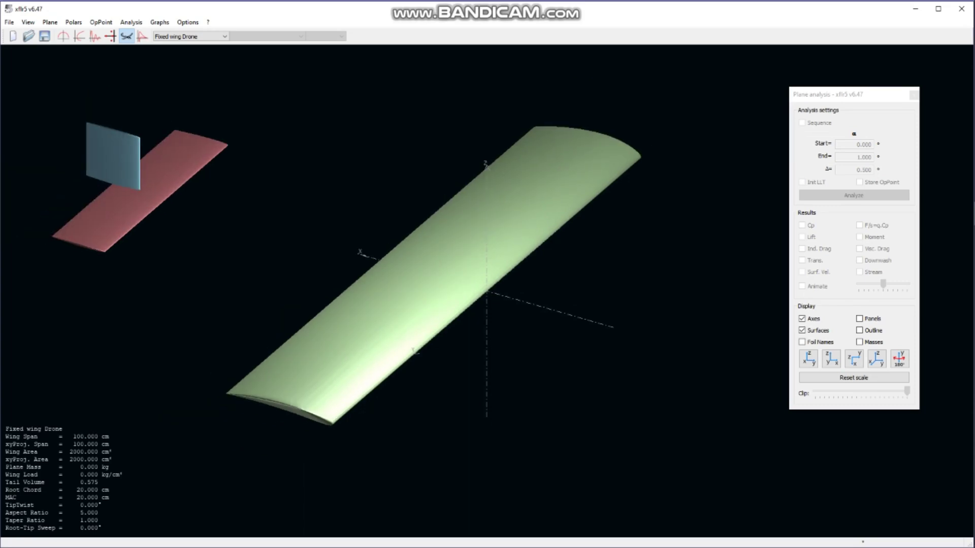
{"action": "mouse_move", "coordinate": [572, 382]}
{"action": "left_mouse_down"}
{"action": "mouse_move", "coordinate": [557, 330]}
{"action": "mouse_move", "coordinate": [379, 325]}
{"action": "mouse_move", "coordinate": [277, 302]}
{"action": "mouse_move", "coordinate": [337, 316]}
{"action": "mouse_move", "coordinate": [425, 292]}
{"action": "mouse_move", "coordinate": [587, 282]}
{"action": "mouse_move", "coordinate": [590, 348]}
{"action": "mouse_move", "coordinate": [529, 323]}
{"action": "mouse_move", "coordinate": [587, 363]}
{"action": "left_mouse_up"}
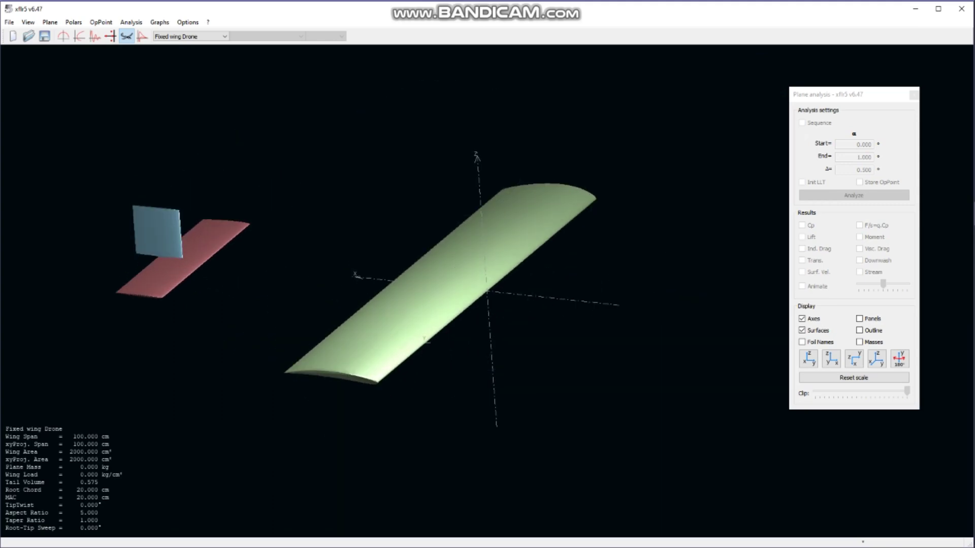
Reopen the plane's definition, set the fin's x position to 60 cm, and check the tail alignment in 3D.
{"action": "right_click", "coordinate": [314, 273]}
{"action": "mouse_move", "coordinate": [349, 280]}
{"action": "left_click", "coordinate": [457, 279]}
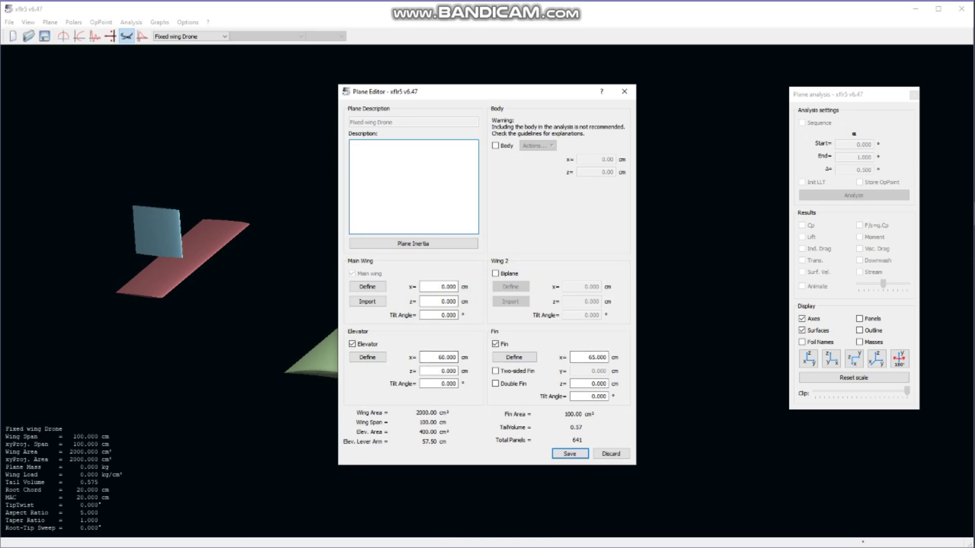
{"action": "double_click", "coordinate": [446, 357]}
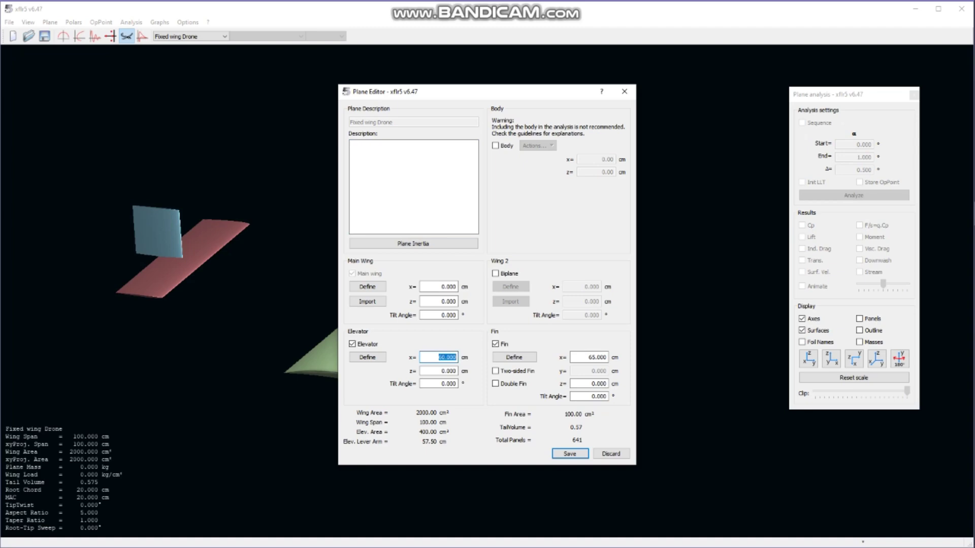
{"action": "left_click", "coordinate": [594, 358]}
{"action": "type", "text": "0"}
{"action": "key", "text": "Return"}
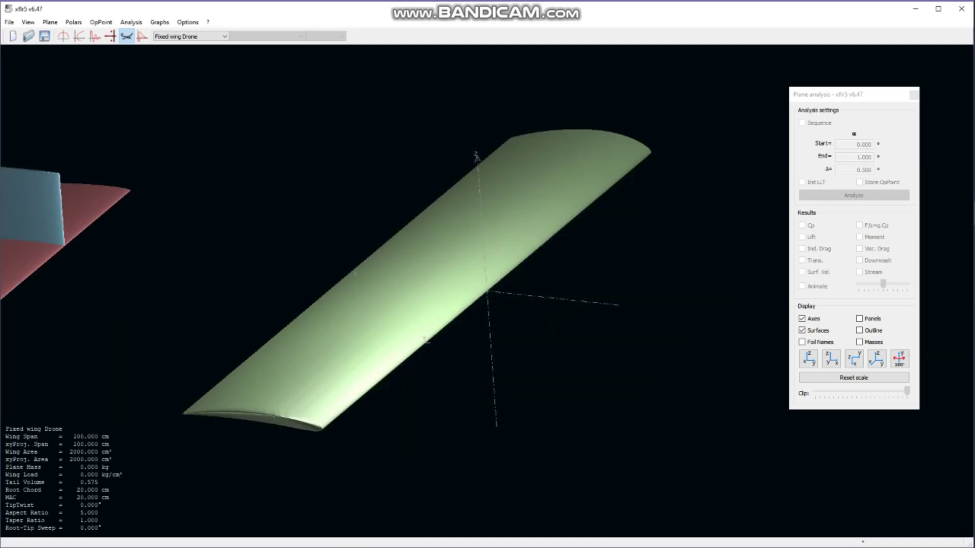
{"action": "scroll", "coordinate": [472, 304], "scroll_direction": "down", "scroll_amount": 7}
{"action": "left_click_drag", "start_coordinate": [452, 396], "coordinate": [403, 379]}
{"action": "left_click_drag", "start_coordinate": [416, 318], "coordinate": [358, 321]}
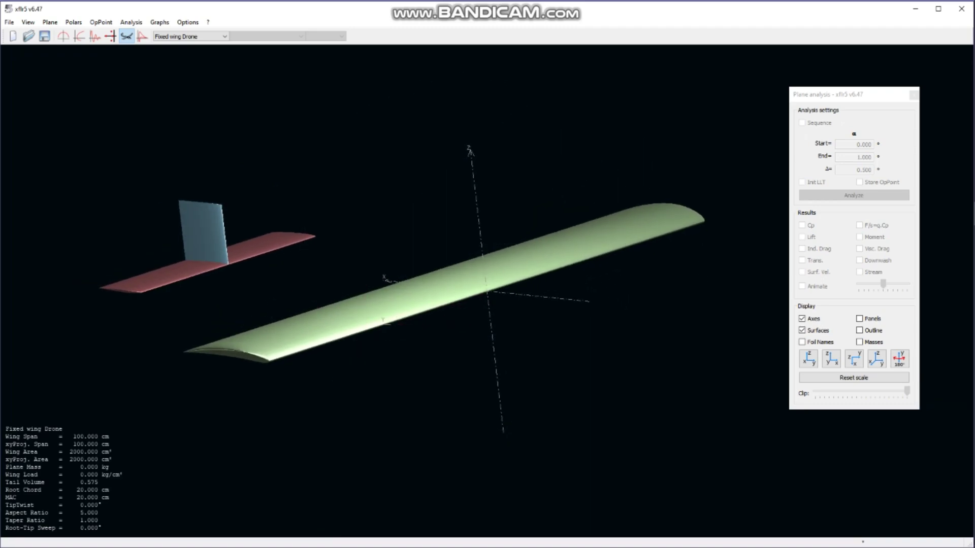
Enable a body on the plane to view its default shape, and save the plane with the body disabled again.
{"action": "right_click", "coordinate": [252, 199]}
{"action": "mouse_move", "coordinate": [305, 206]}
{"action": "left_click", "coordinate": [369, 222]}
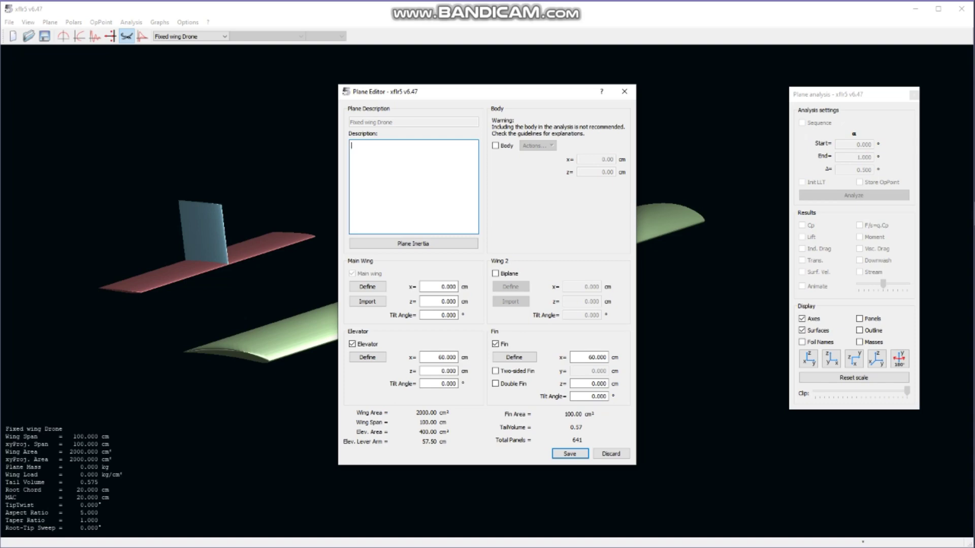
{"action": "left_click", "coordinate": [496, 146]}
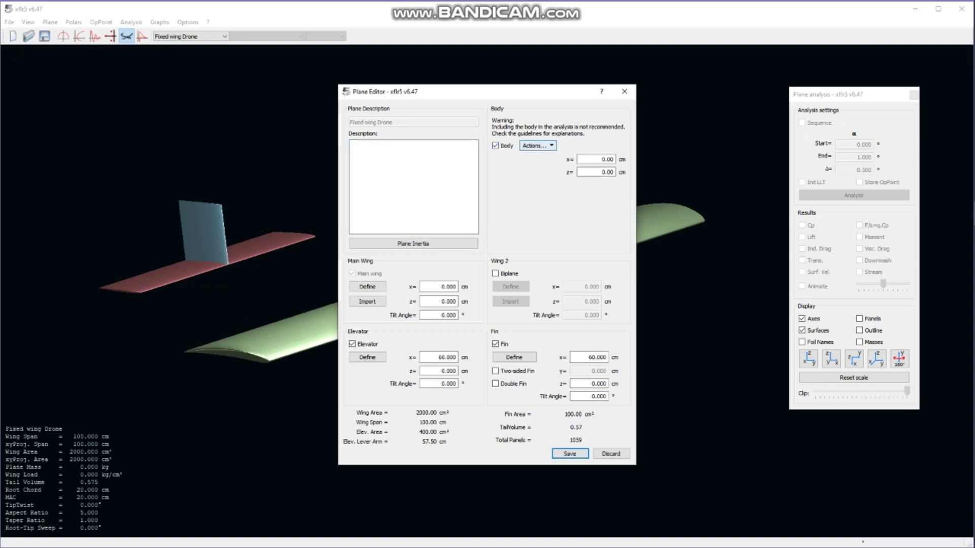
{"action": "left_click", "coordinate": [537, 146]}
{"action": "left_click", "coordinate": [541, 159]}
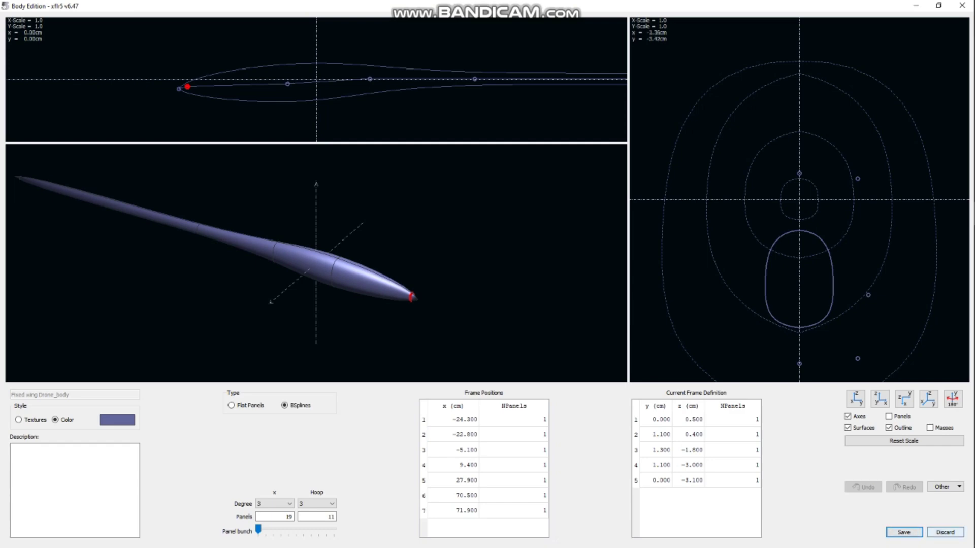
{"action": "left_click", "coordinate": [903, 532]}
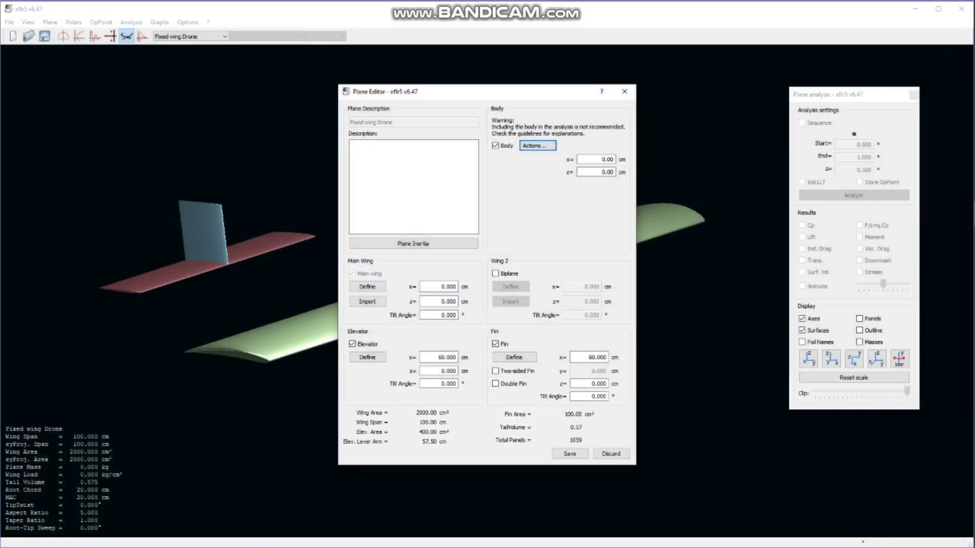
{"action": "left_click", "coordinate": [495, 146]}
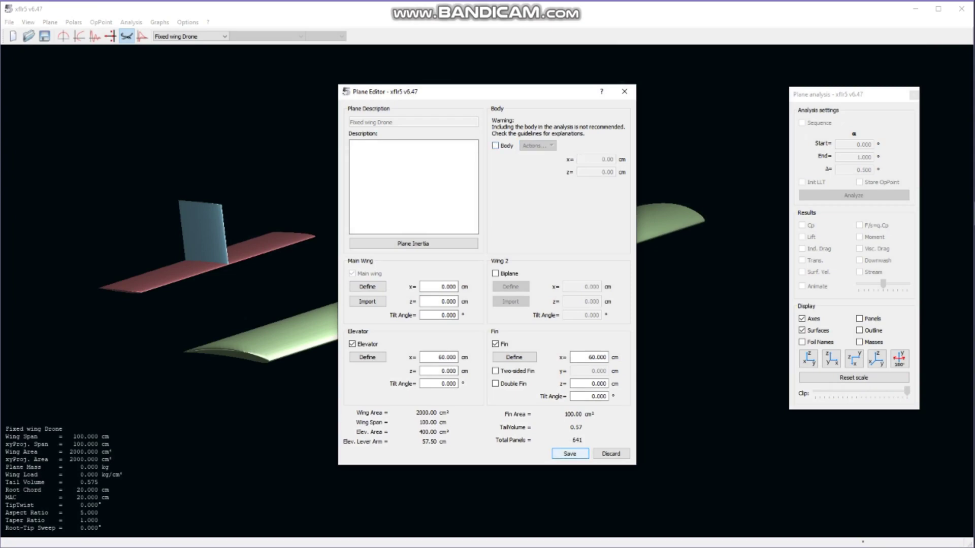
{"action": "left_click", "coordinate": [570, 453]}
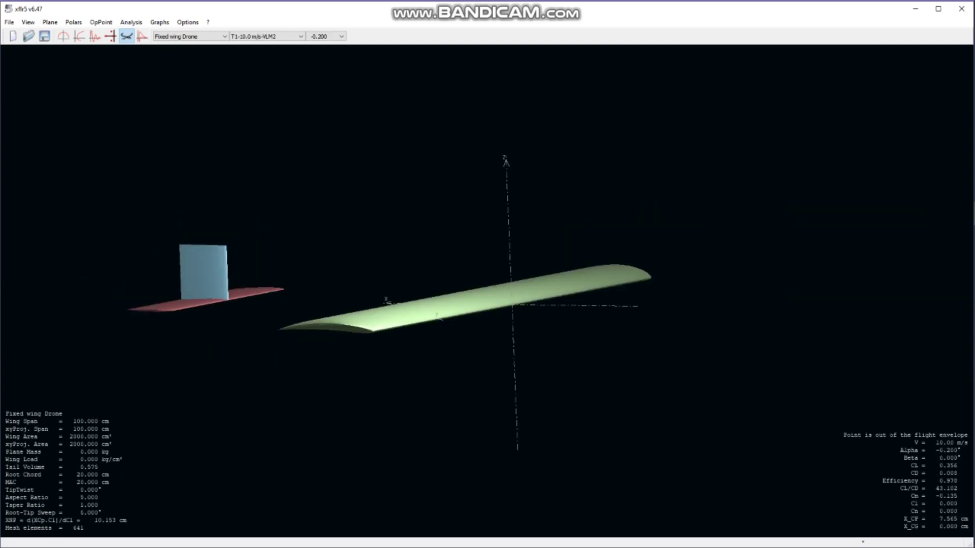
Open an analysis definition for the plane and review its polar type, analysis method, inertia, reference dimensions and aero data.
{"action": "left_click_drag", "start_coordinate": [637, 305], "coordinate": [612, 334]}
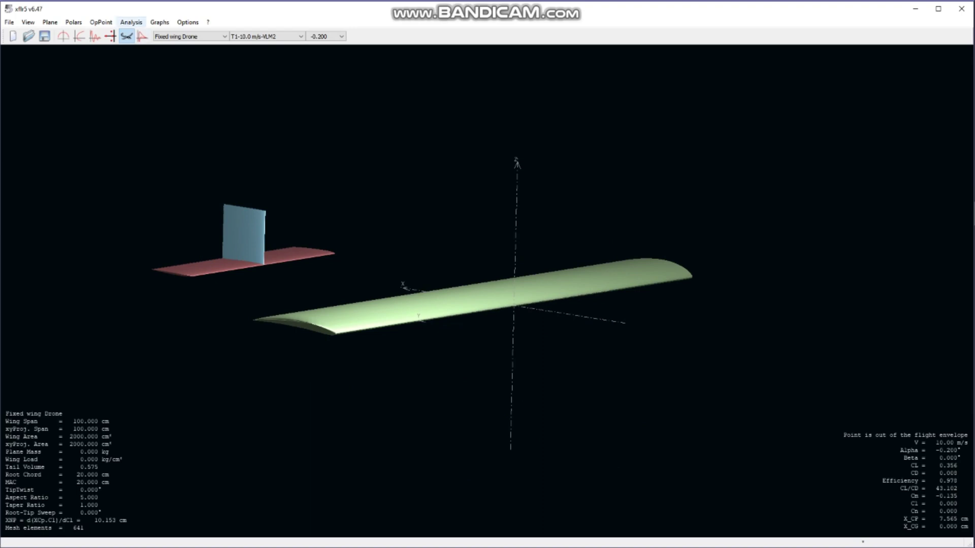
{"action": "left_click", "coordinate": [131, 22]}
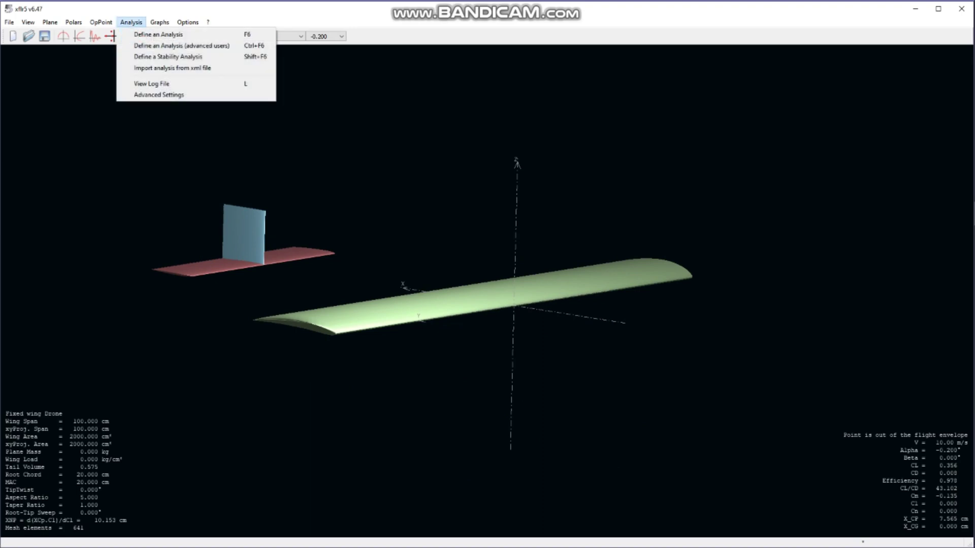
{"action": "left_click", "coordinate": [158, 34]}
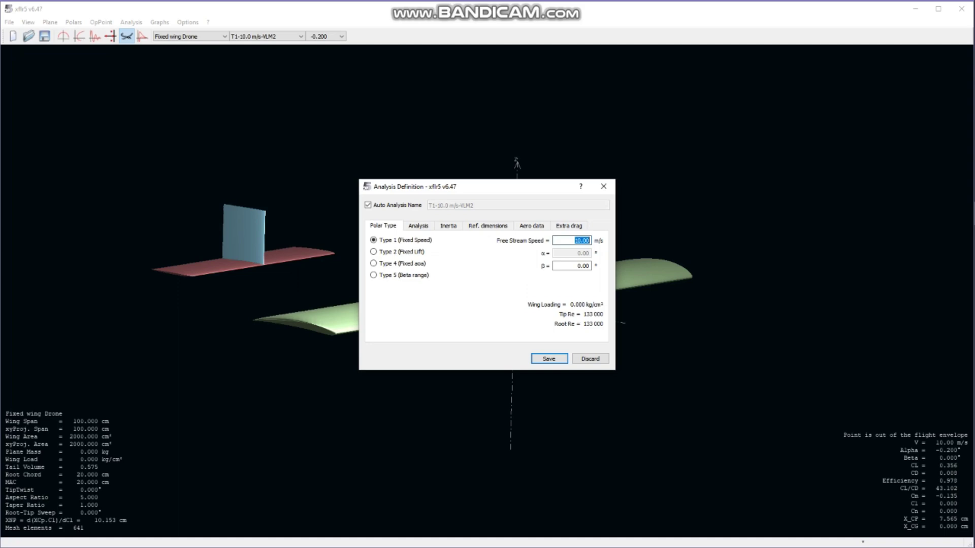
{"action": "left_click", "coordinate": [418, 226]}
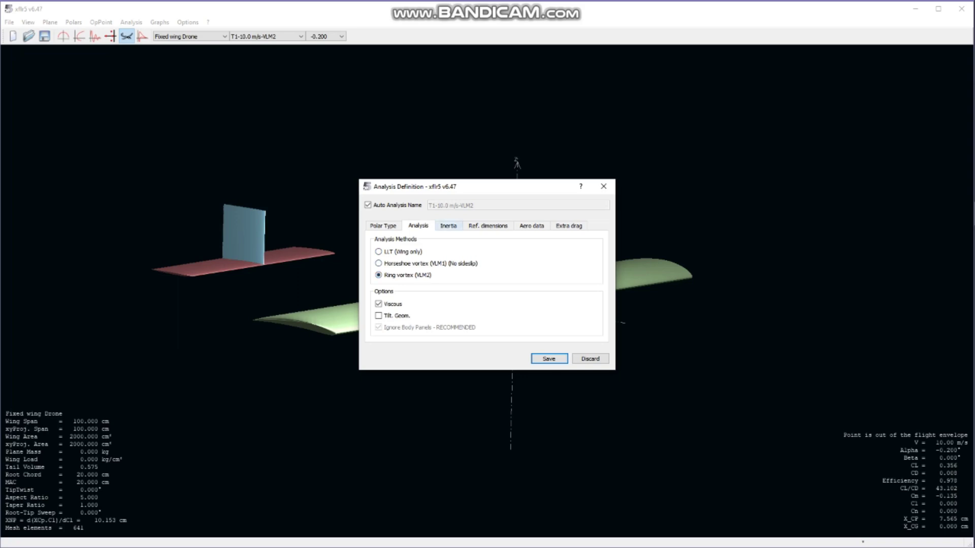
{"action": "left_click", "coordinate": [448, 225]}
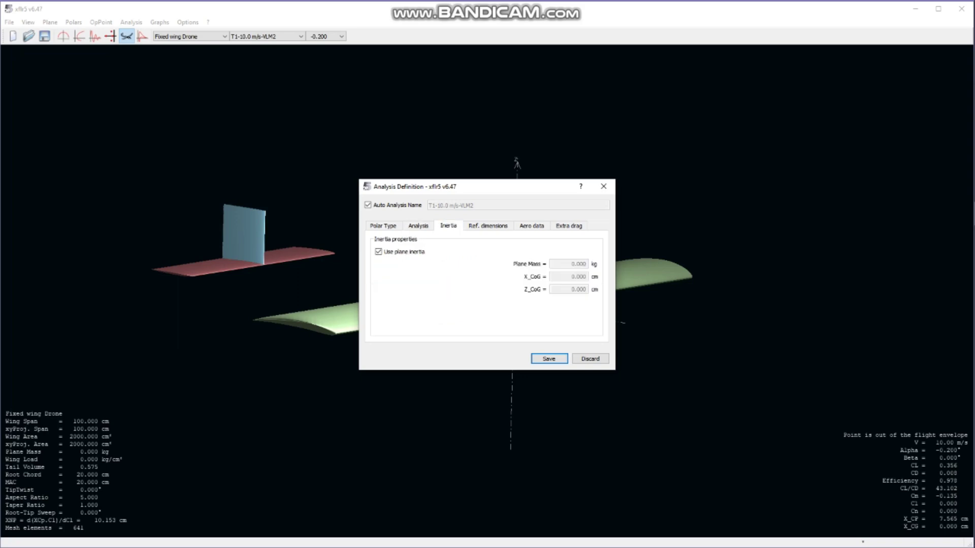
{"action": "left_click", "coordinate": [487, 225]}
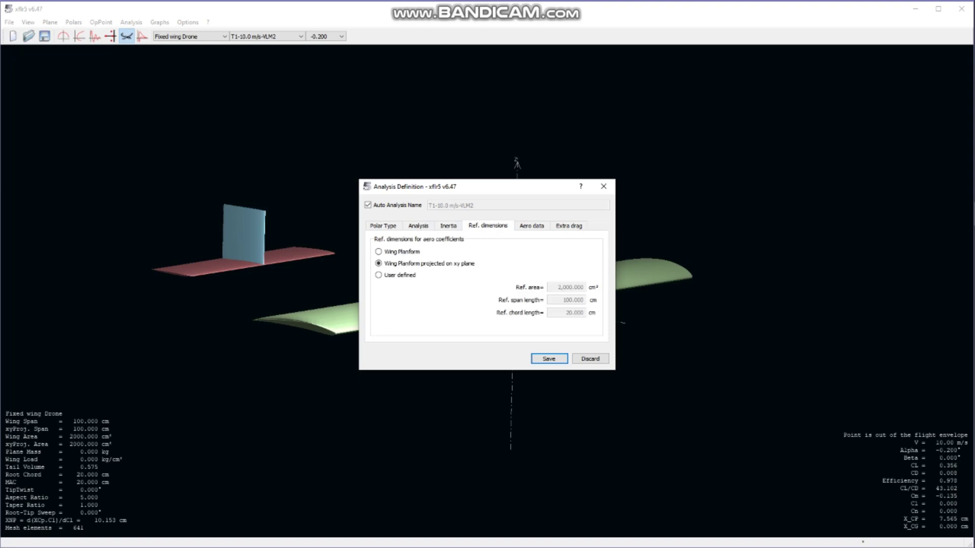
{"action": "left_click", "coordinate": [532, 225]}
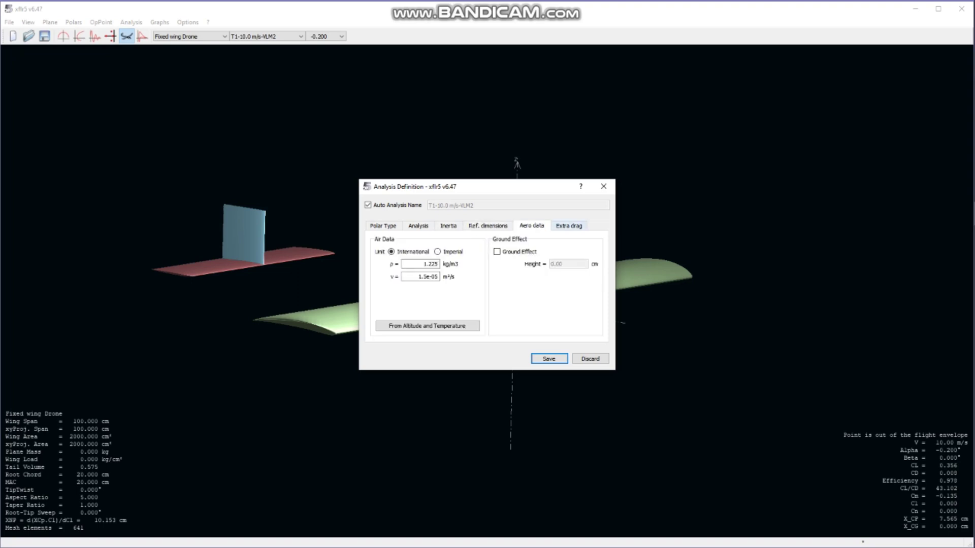
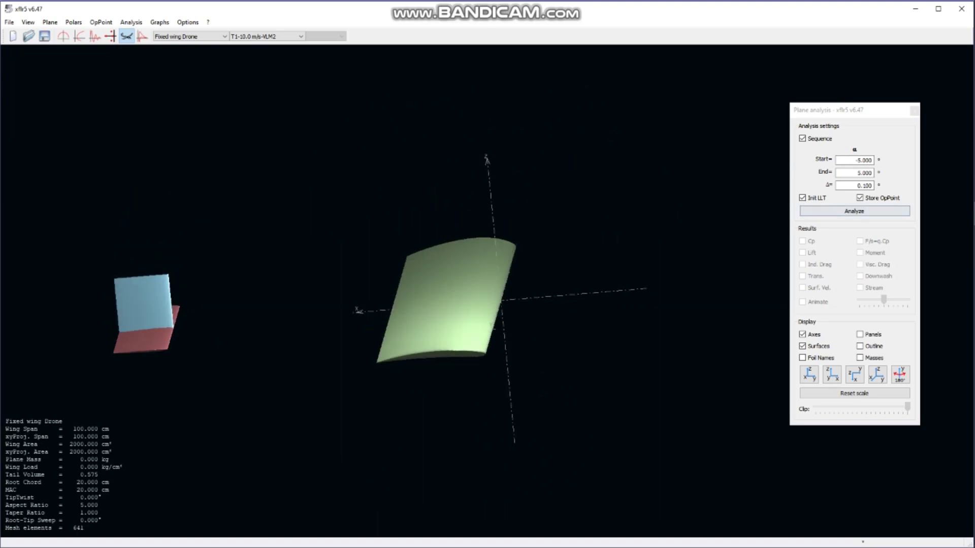
Run the T1-10.0 m/s-VLM2 analysis for alpha from -5° to 5° in 0.1° increments and display the polar graphs.
{"action": "left_click", "coordinate": [854, 211]}
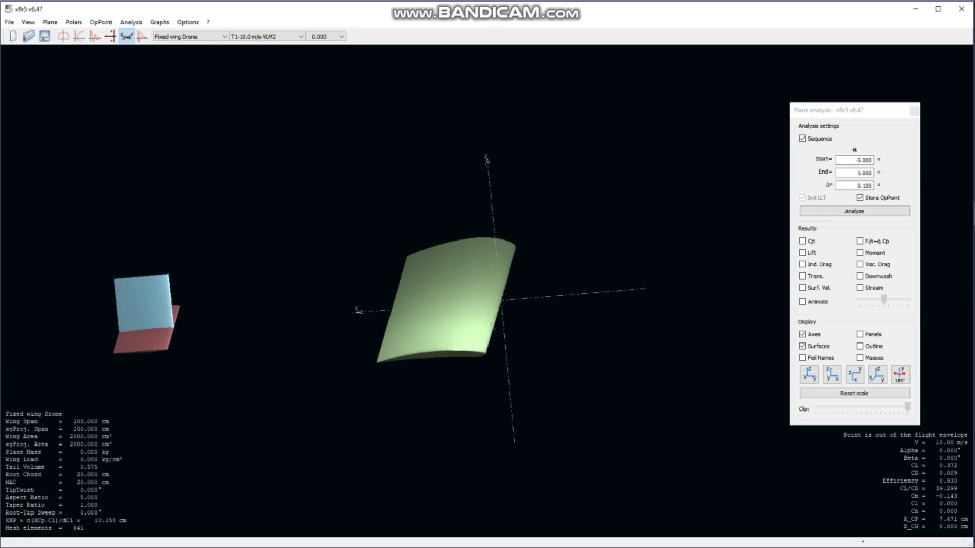
{"action": "left_click_drag", "start_coordinate": [447, 300], "coordinate": [440, 299]}
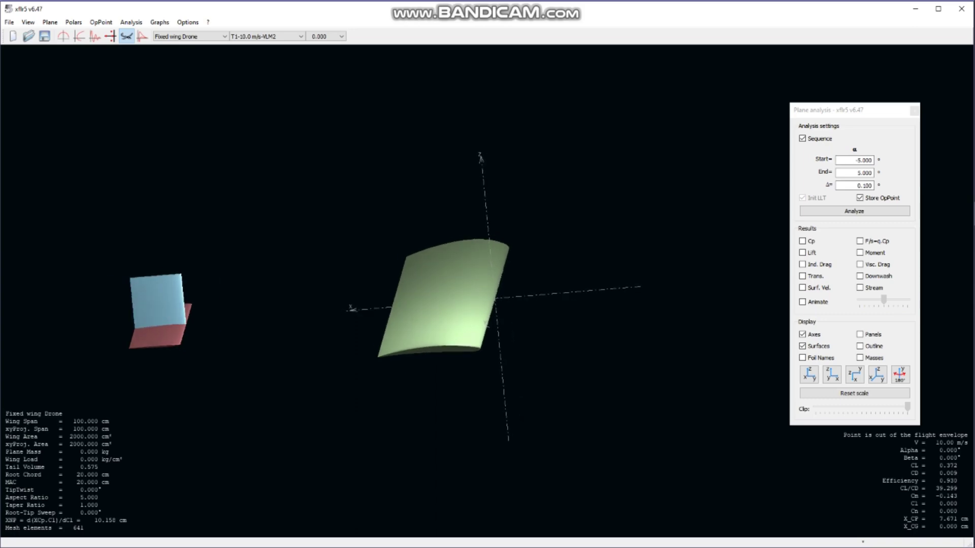
{"action": "left_click_drag", "start_coordinate": [614, 291], "coordinate": [272, 300]}
{"action": "left_click_drag", "start_coordinate": [559, 372], "coordinate": [390, 396]}
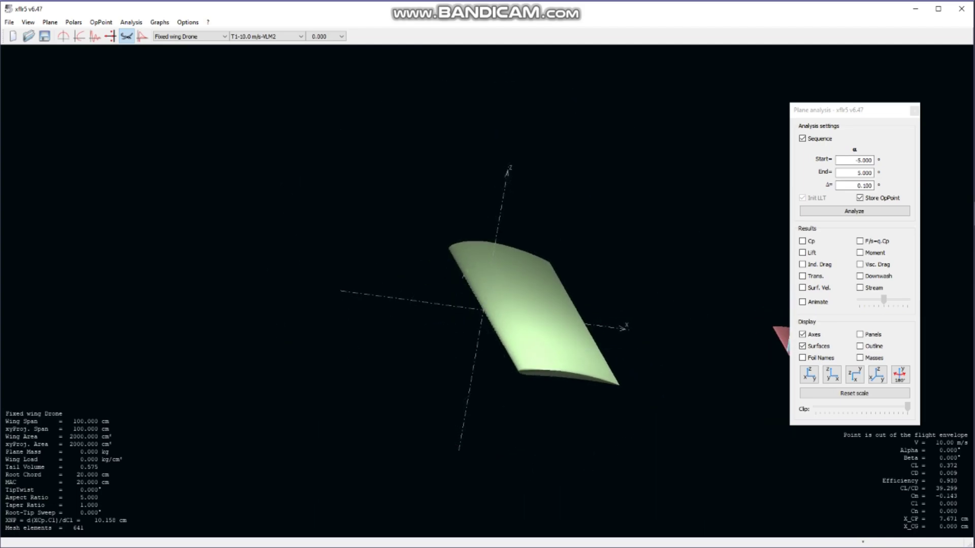
{"action": "left_click_drag", "start_coordinate": [665, 391], "coordinate": [688, 300]}
{"action": "left_click_drag", "start_coordinate": [601, 409], "coordinate": [606, 364]}
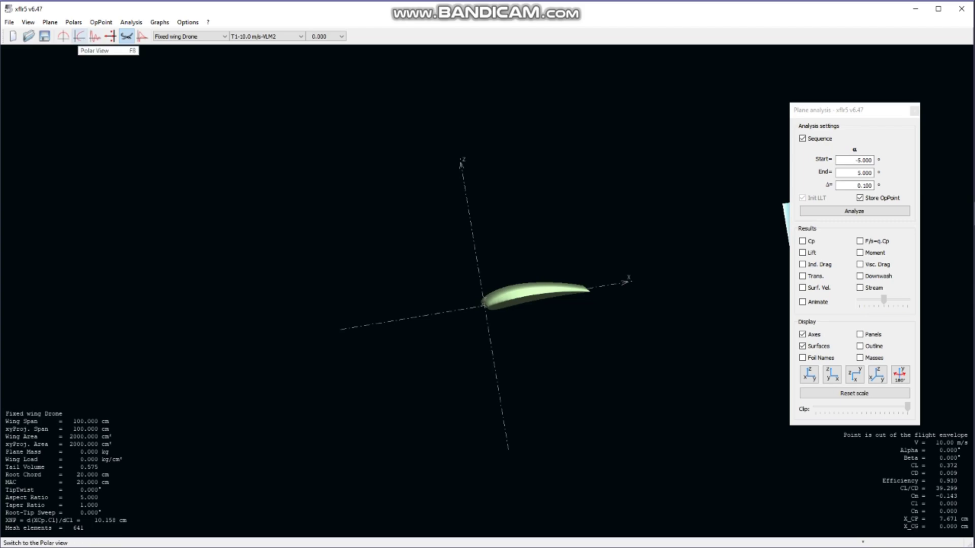
{"action": "left_click", "coordinate": [79, 36]}
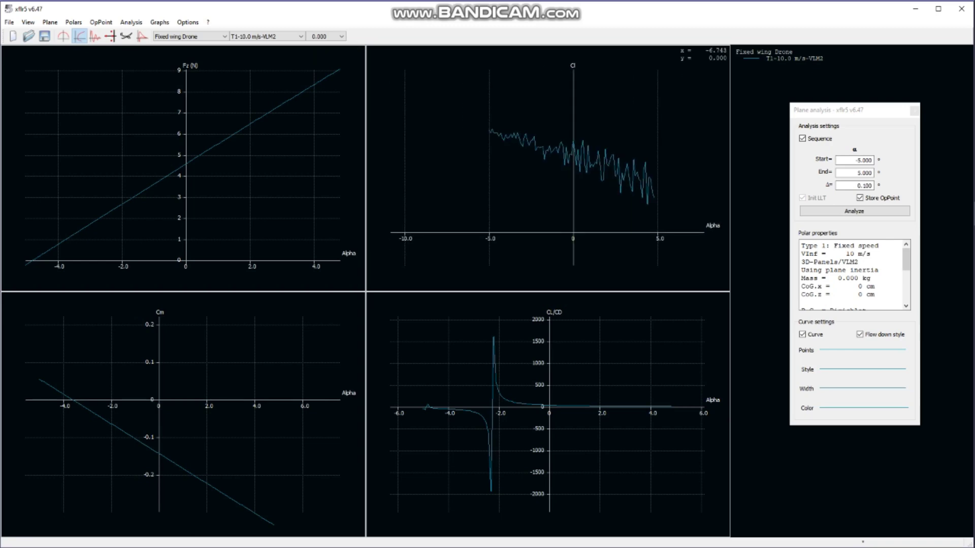
Review the Fz graph's axis variables and keep Fz (N) plotted against Alpha.
{"action": "left_click_drag", "start_coordinate": [460, 168], "coordinate": [438, 170]}
{"action": "double_click", "coordinate": [203, 157]}
{"action": "scroll", "coordinate": [533, 363], "scroll_direction": "down", "scroll_amount": 2}
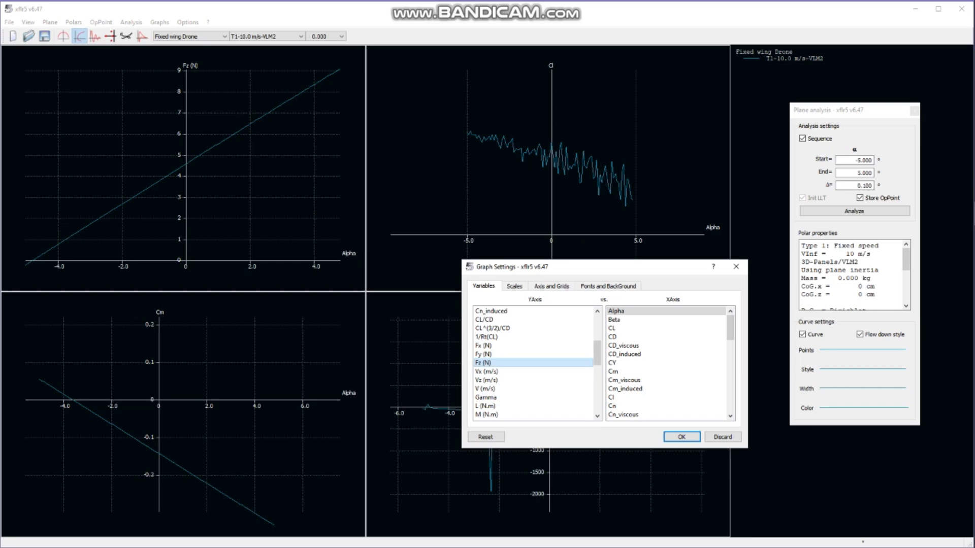
{"action": "left_click", "coordinate": [660, 312]}
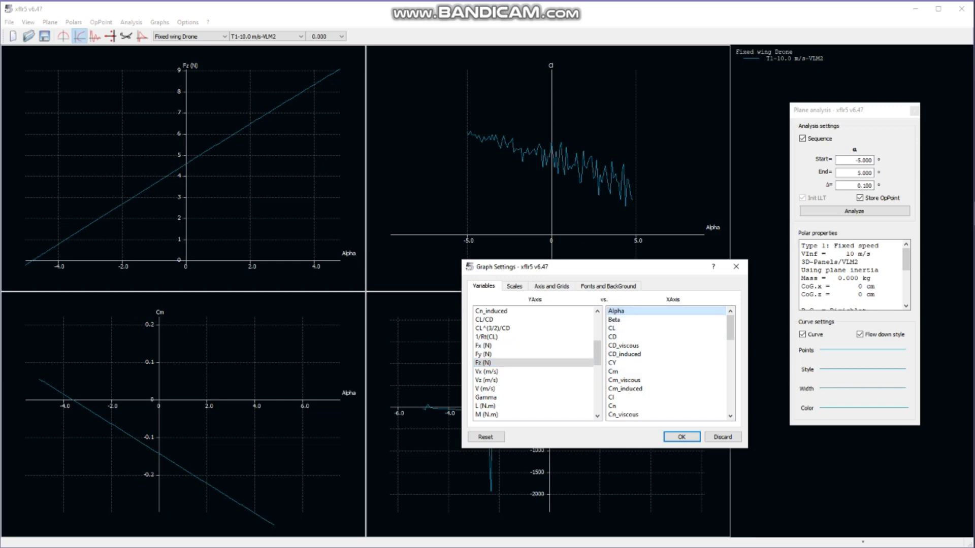
{"action": "left_click", "coordinate": [681, 437]}
Examine the 10 m/s Fz curve closely around 0° alpha to read the lift force there.
{"action": "scroll", "coordinate": [222, 156], "scroll_direction": "down", "scroll_amount": 8}
{"action": "scroll", "coordinate": [222, 156], "scroll_direction": "up", "scroll_amount": 3}
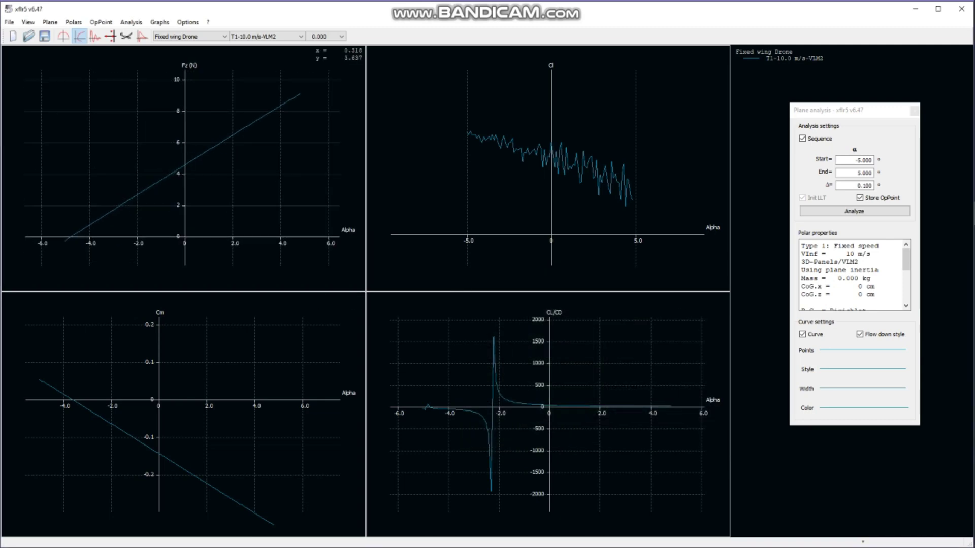
{"action": "scroll", "coordinate": [192, 180], "scroll_direction": "up", "scroll_amount": 4}
{"action": "scroll", "coordinate": [227, 195], "scroll_direction": "up", "scroll_amount": 2}
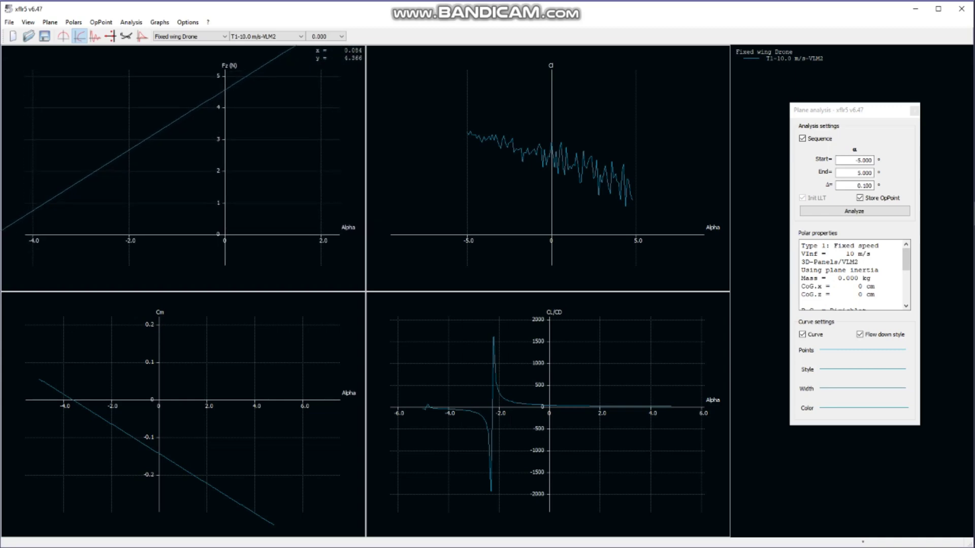
{"action": "scroll", "coordinate": [213, 152], "scroll_direction": "up", "scroll_amount": 3}
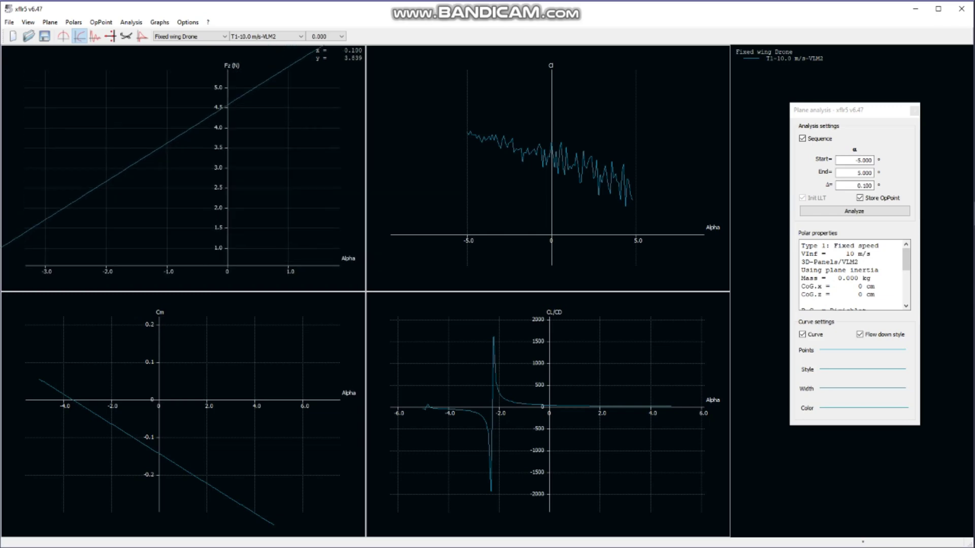
{"action": "scroll", "coordinate": [211, 157], "scroll_direction": "up", "scroll_amount": 2}
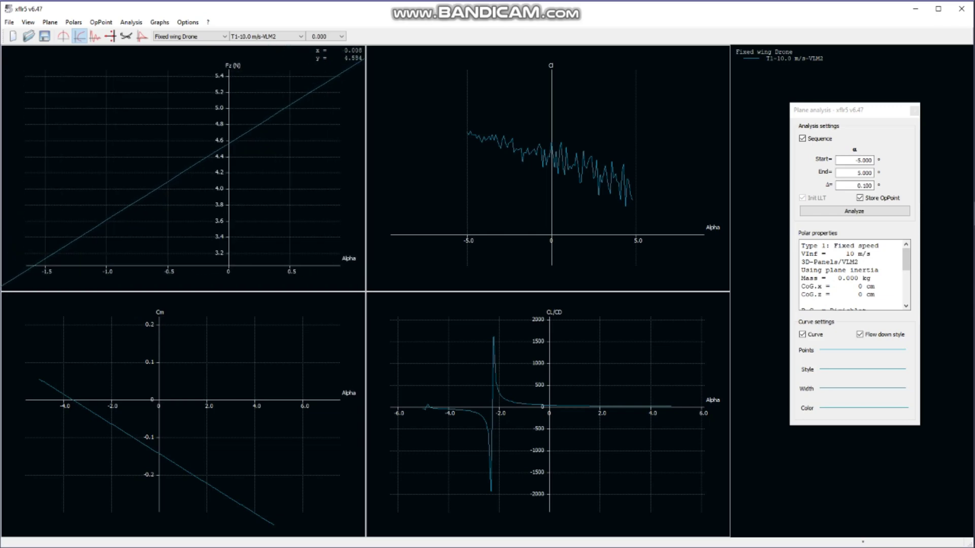
{"action": "scroll", "coordinate": [241, 142], "scroll_direction": "down", "scroll_amount": 5}
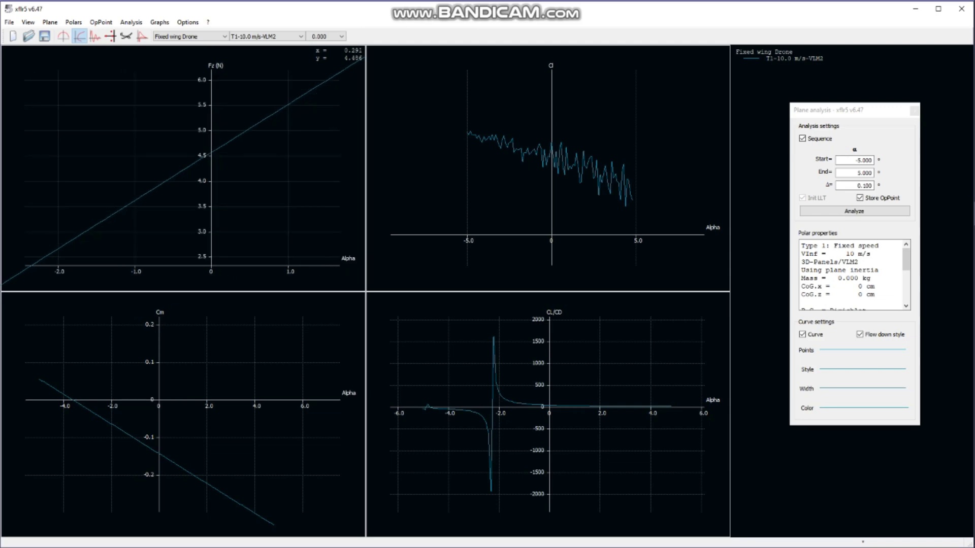
{"action": "scroll", "coordinate": [236, 160], "scroll_direction": "down", "scroll_amount": 2}
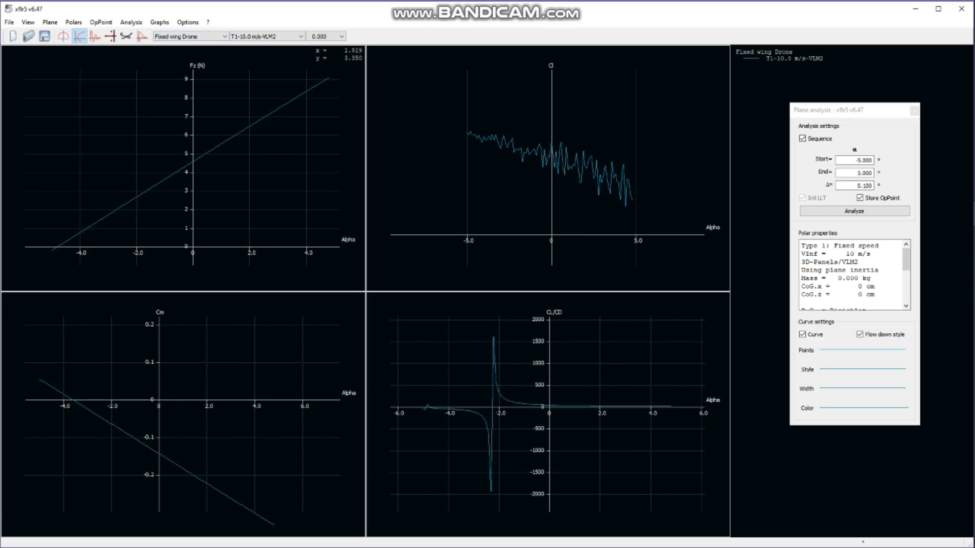
Examine the 10 m/s Fz curve near 2° alpha to read the lift force there.
{"action": "scroll", "coordinate": [243, 132], "scroll_direction": "up", "scroll_amount": 5}
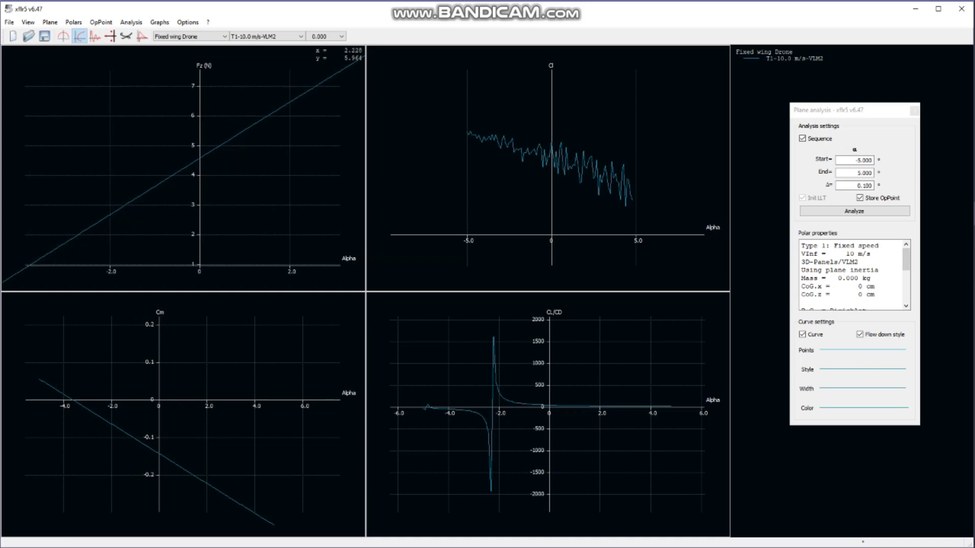
{"action": "scroll", "coordinate": [254, 148], "scroll_direction": "up", "scroll_amount": 2}
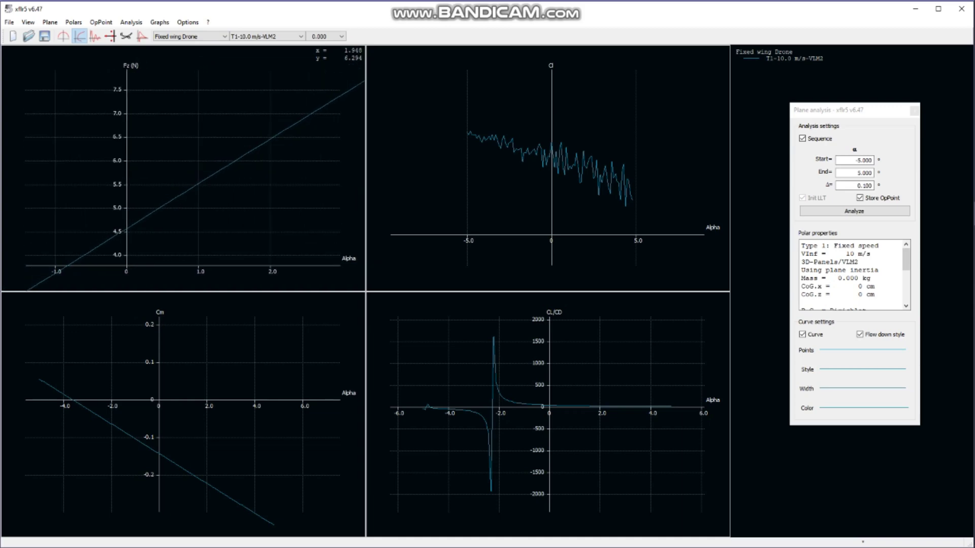
{"action": "left_click_drag", "start_coordinate": [271, 147], "coordinate": [239, 176]}
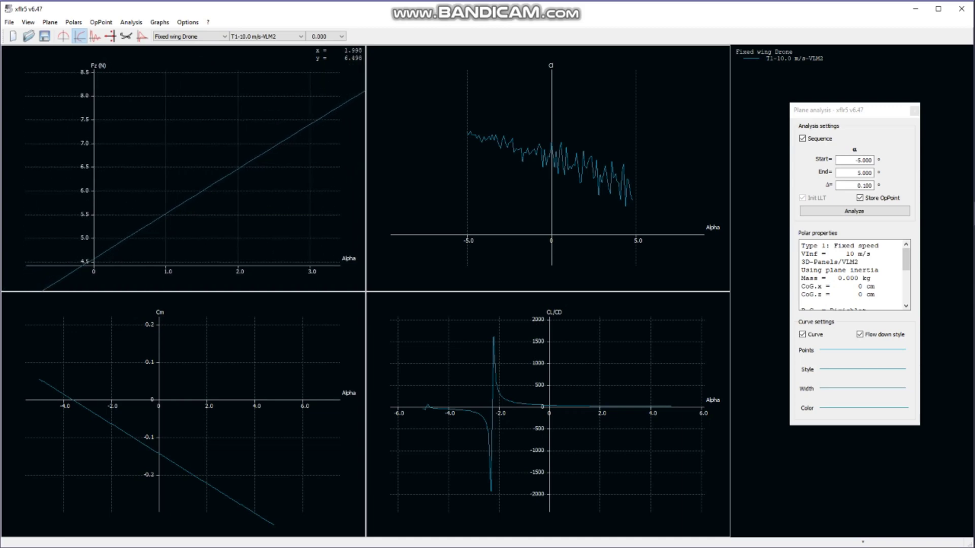
{"action": "scroll", "coordinate": [246, 170], "scroll_direction": "up", "scroll_amount": 3}
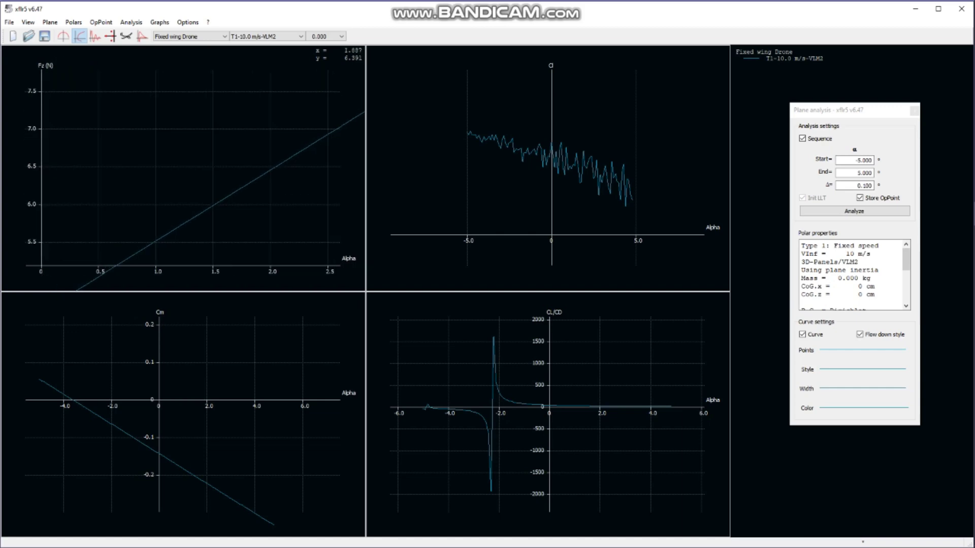
{"action": "left_click_drag", "start_coordinate": [267, 175], "coordinate": [262, 170]}
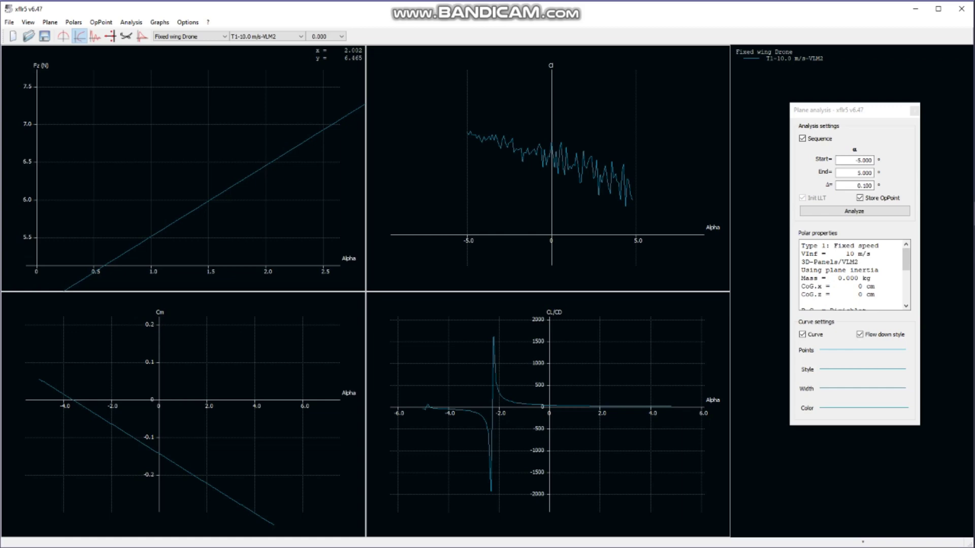
{"action": "scroll", "coordinate": [254, 167], "scroll_direction": "down", "scroll_amount": 5}
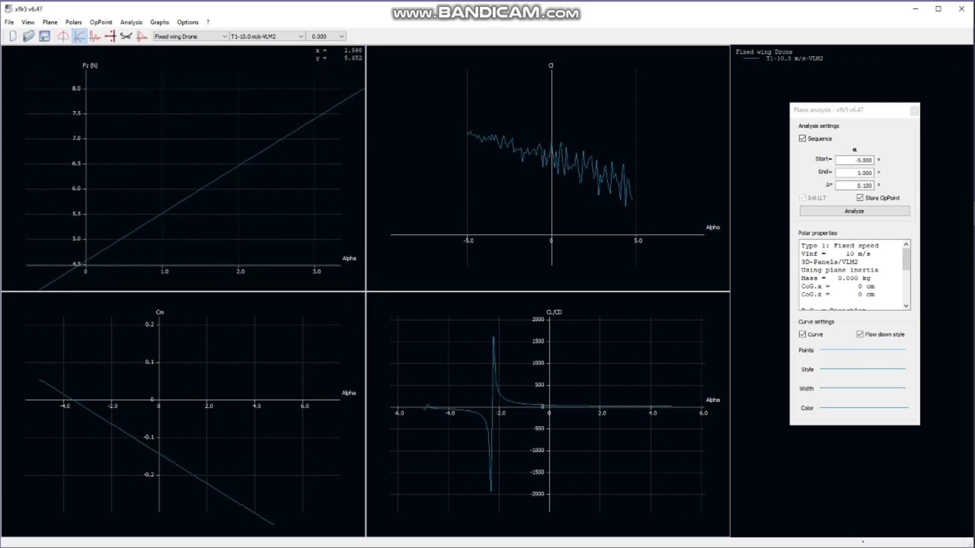
{"action": "scroll", "coordinate": [241, 230], "scroll_direction": "down", "scroll_amount": 5}
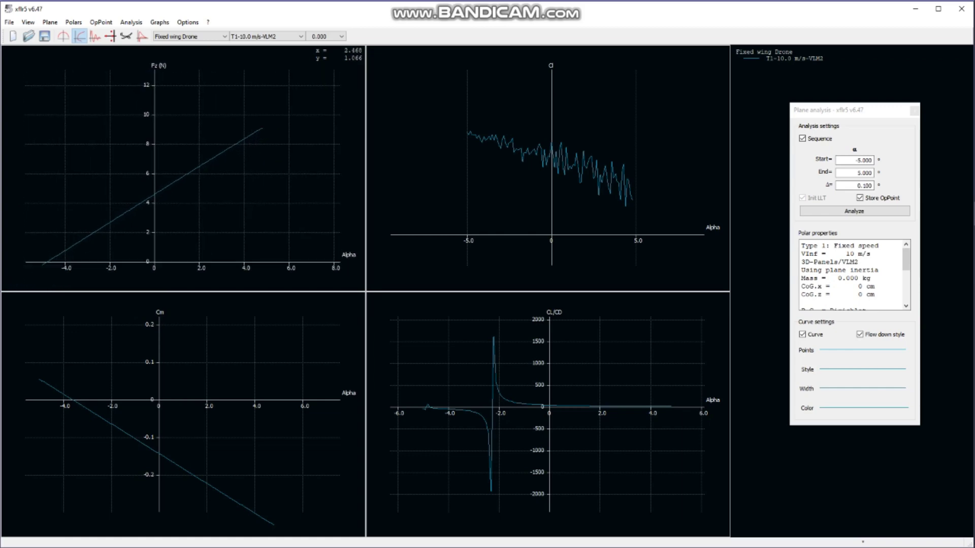
{"action": "scroll", "coordinate": [187, 246], "scroll_direction": "down", "scroll_amount": 1}
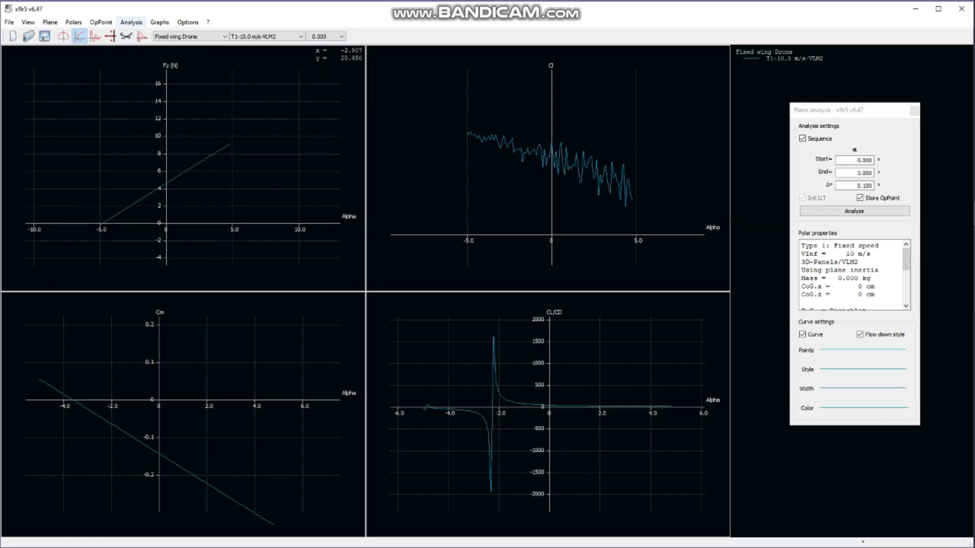
Define a Type 1 fixed-speed analysis with a free stream speed of 15 m/s and run it over the existing alpha sequence.
{"action": "left_click", "coordinate": [131, 22]}
{"action": "left_click", "coordinate": [158, 34]}
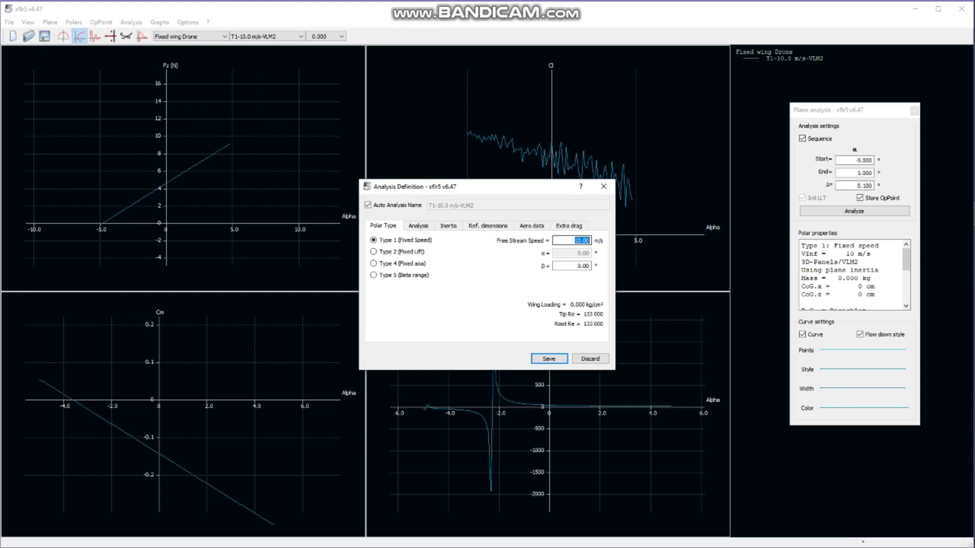
{"action": "type", "text": "15"}
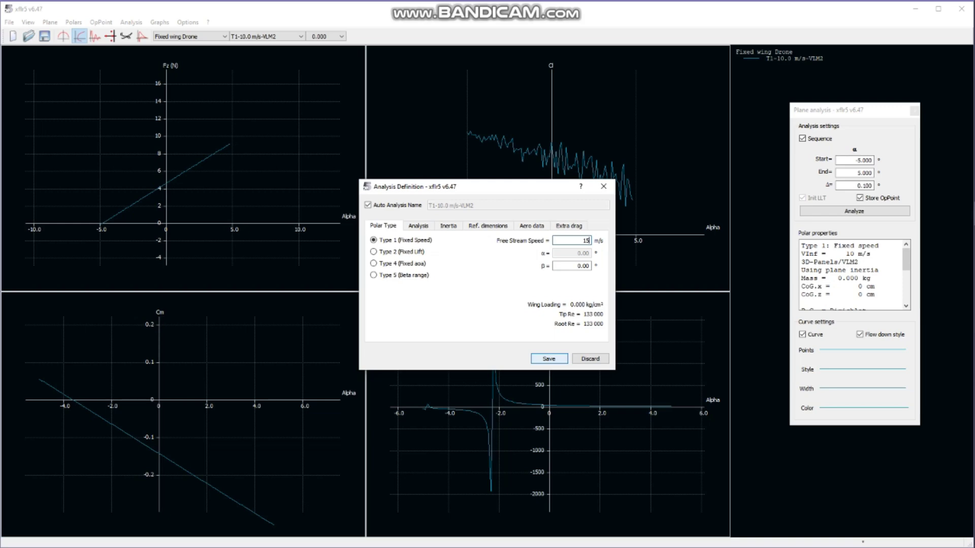
{"action": "key", "text": "Return"}
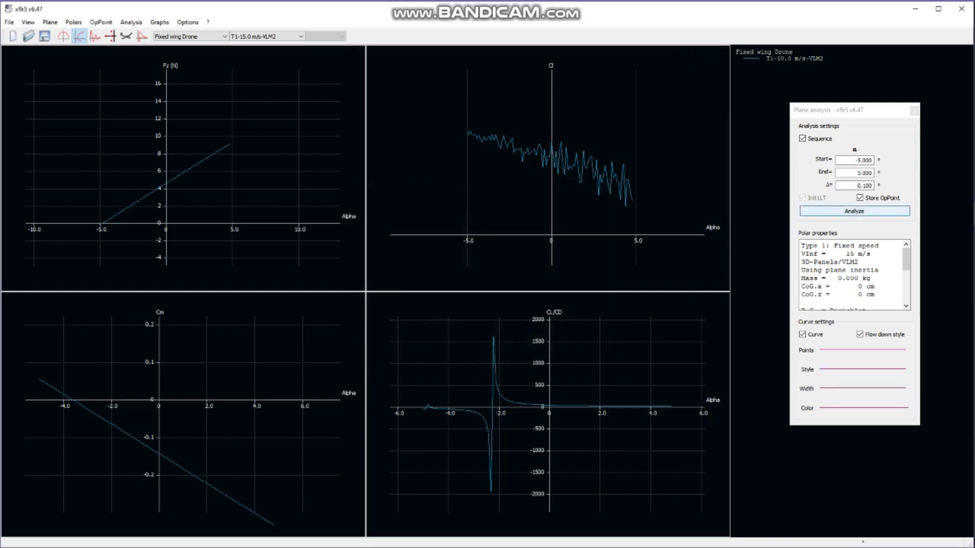
{"action": "key", "text": "Return"}
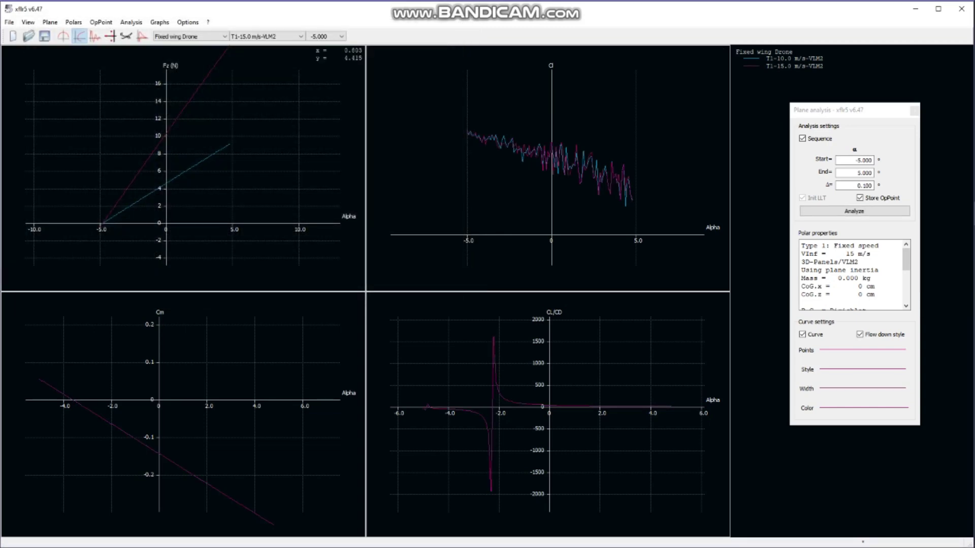
Compare the 10 m/s and 15 m/s Fz curves and read the 15 m/s lift force at 0° alpha.
{"action": "scroll", "coordinate": [135, 208], "scroll_direction": "up", "scroll_amount": 3}
{"action": "scroll", "coordinate": [154, 160], "scroll_direction": "up", "scroll_amount": 3}
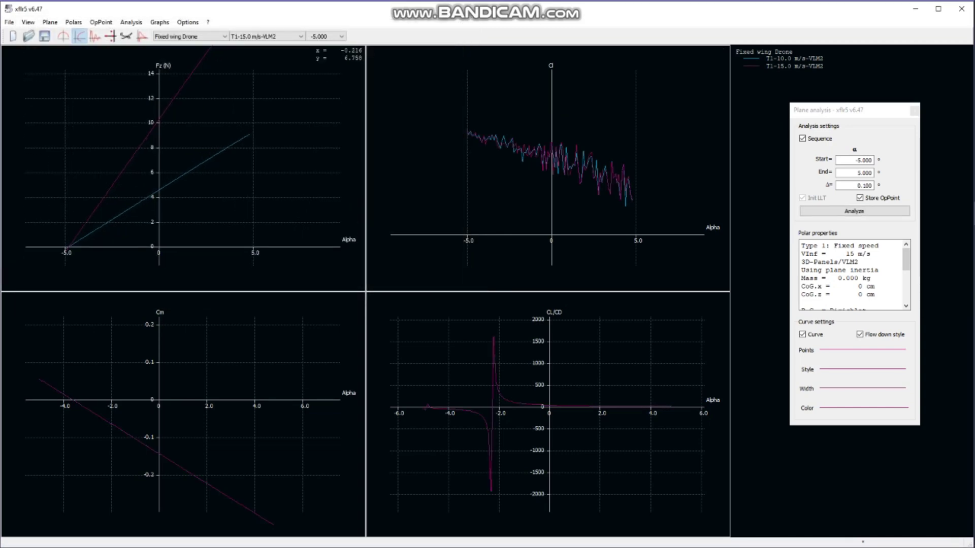
{"action": "left_click_drag", "start_coordinate": [174, 196], "coordinate": [216, 188]}
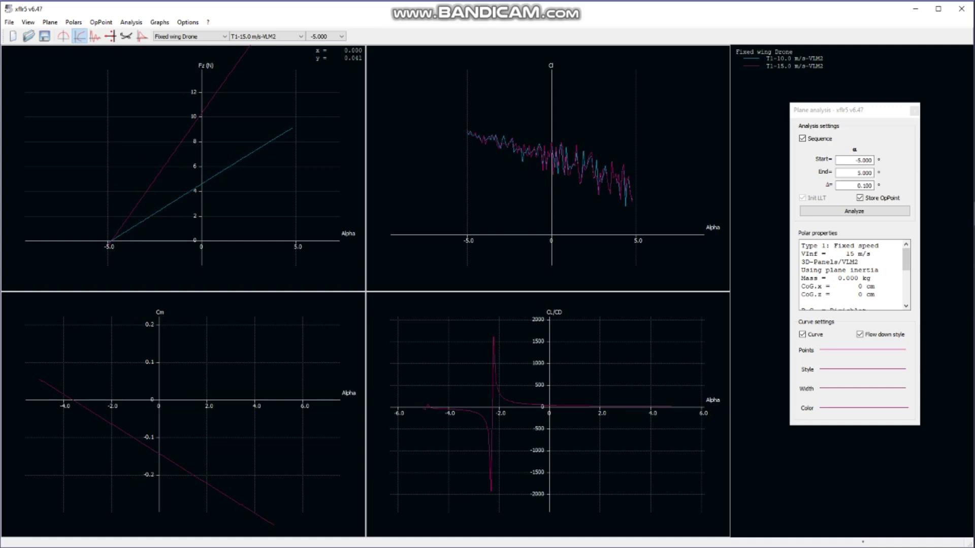
{"action": "scroll", "coordinate": [216, 116], "scroll_direction": "up", "scroll_amount": 5}
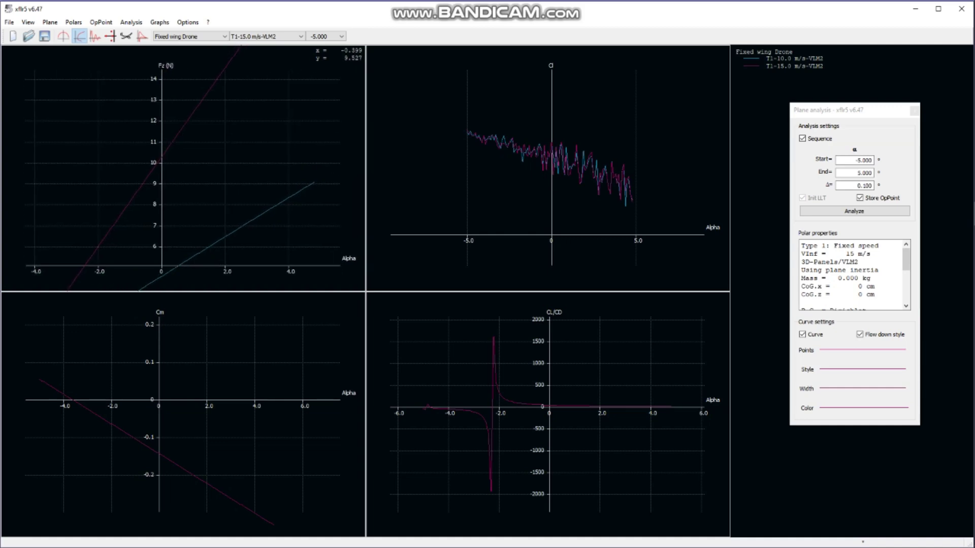
{"action": "scroll", "coordinate": [151, 162], "scroll_direction": "up", "scroll_amount": 5}
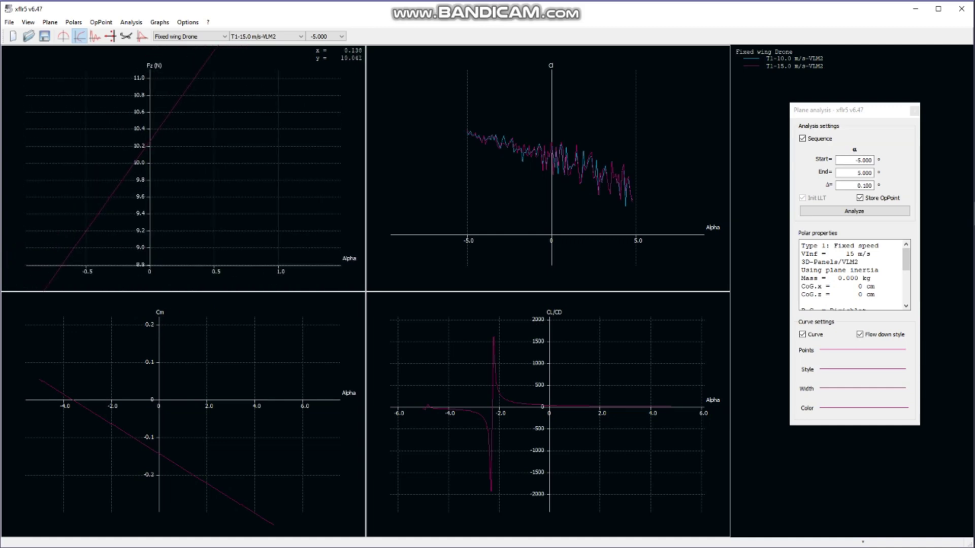
{"action": "scroll", "coordinate": [151, 151], "scroll_direction": "up", "scroll_amount": 2}
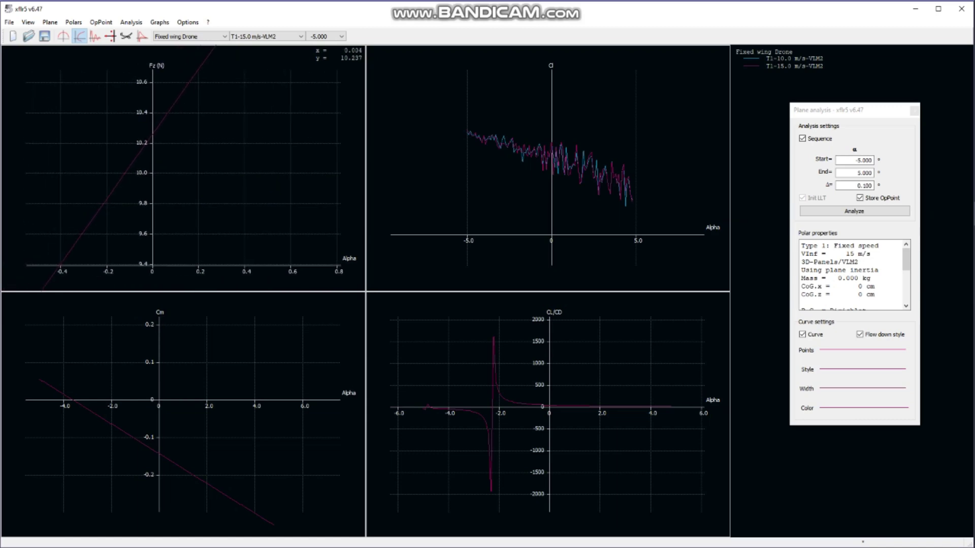
{"action": "scroll", "coordinate": [153, 132], "scroll_direction": "down", "scroll_amount": 5}
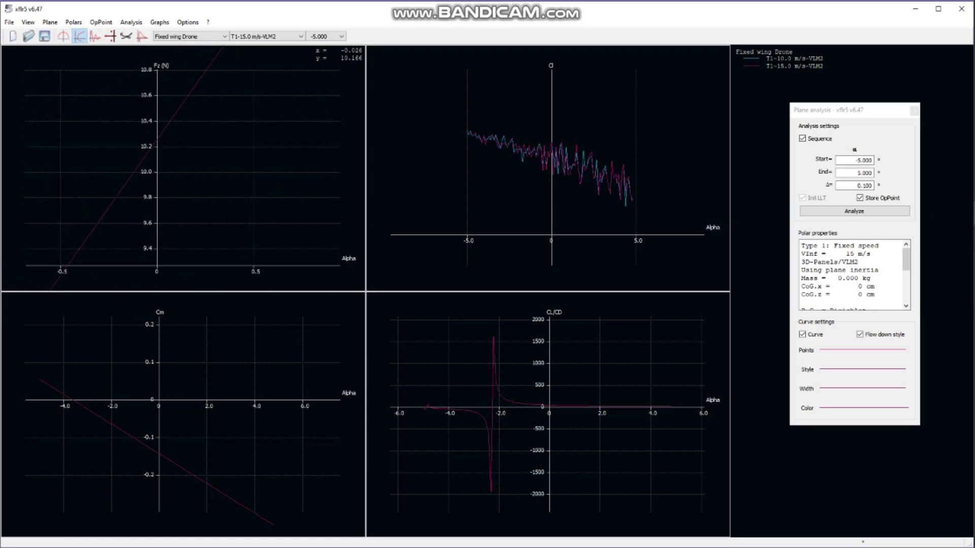
{"action": "scroll", "coordinate": [181, 167], "scroll_direction": "down", "scroll_amount": 1}
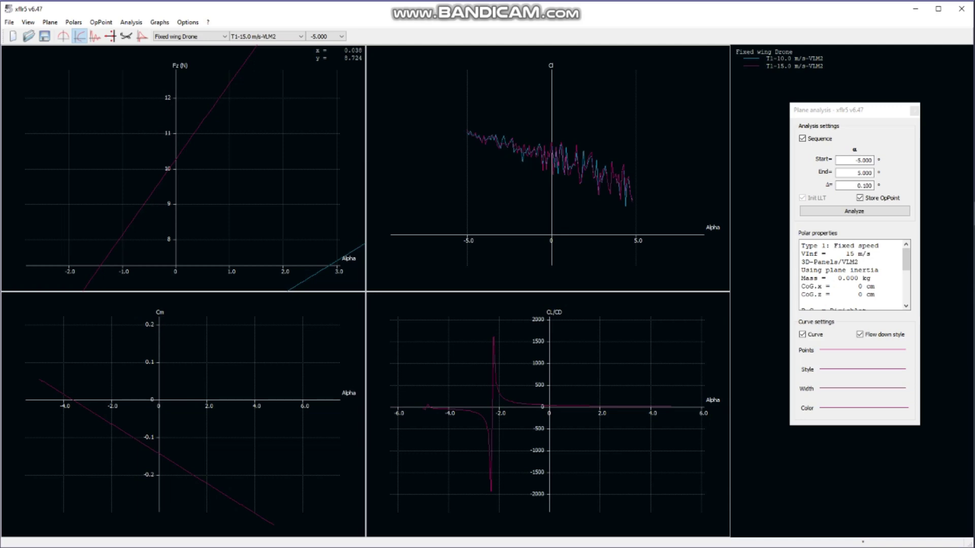
{"action": "scroll", "coordinate": [206, 188], "scroll_direction": "down", "scroll_amount": 2}
{"action": "scroll", "coordinate": [210, 186], "scroll_direction": "down", "scroll_amount": 6}
{"action": "scroll", "coordinate": [215, 180], "scroll_direction": "up", "scroll_amount": 2}
{"action": "scroll", "coordinate": [206, 170], "scroll_direction": "down", "scroll_amount": 4}
Inspect the drone in the 3D view from another angle and return to the polar graphs.
{"action": "left_click", "coordinate": [133, 22]}
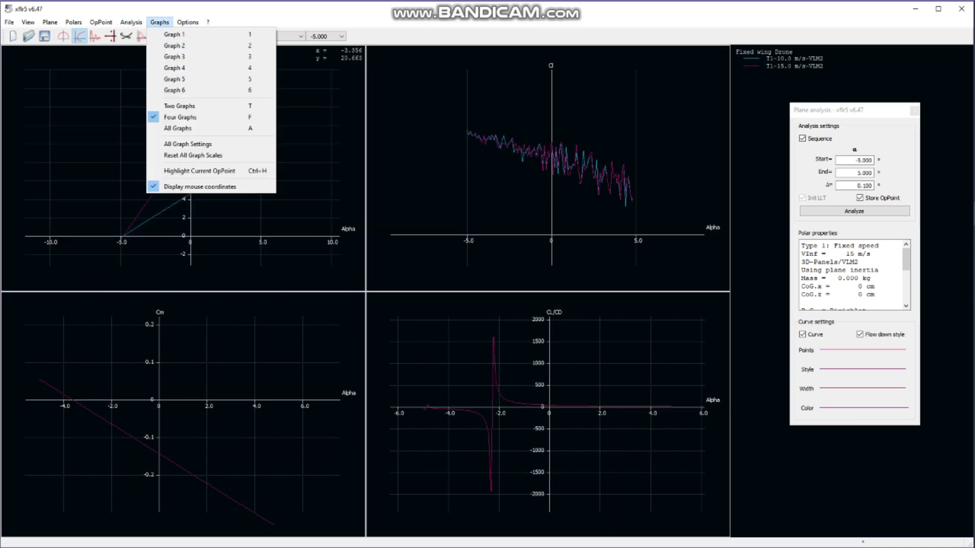
{"action": "left_click", "coordinate": [188, 22]}
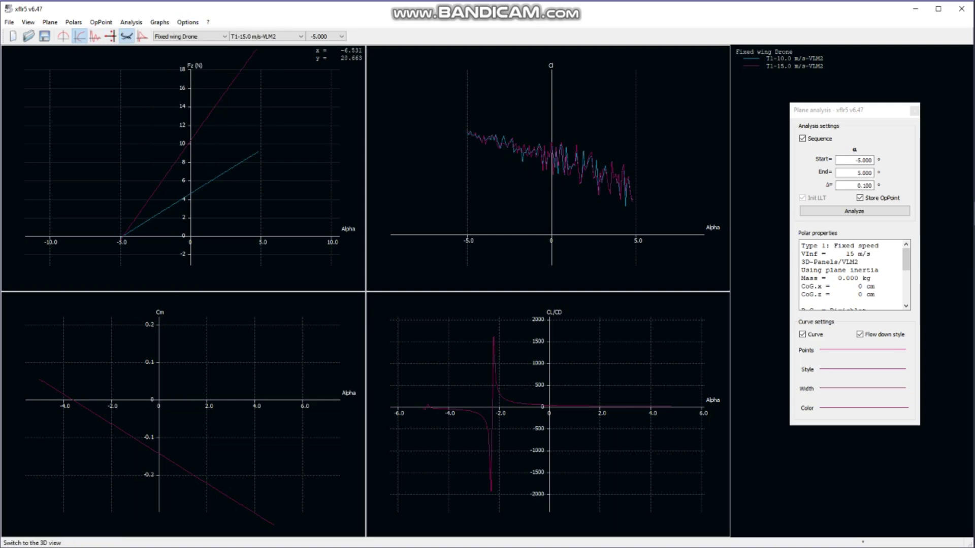
{"action": "left_click", "coordinate": [126, 36]}
{"action": "left_click_drag", "start_coordinate": [512, 307], "coordinate": [627, 302]}
{"action": "left_click", "coordinate": [80, 37]}
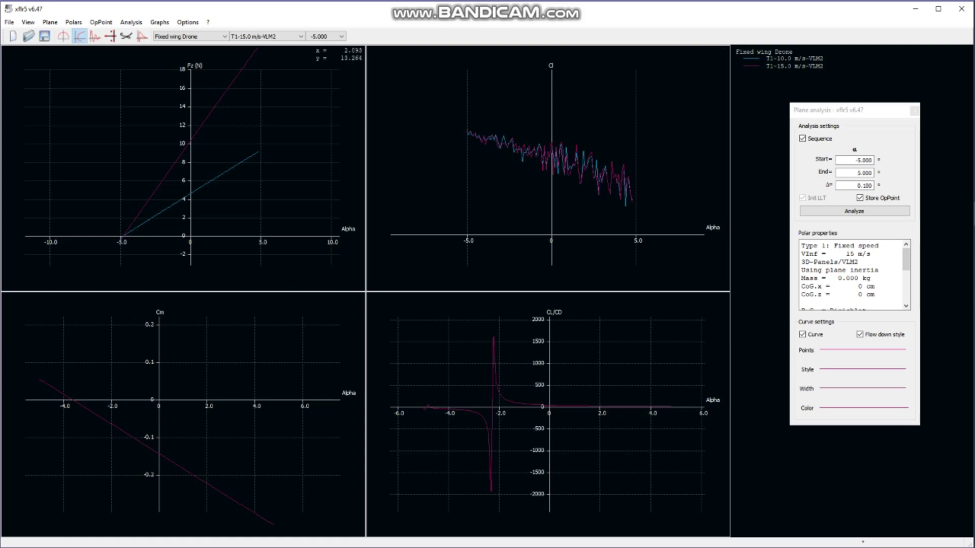
{"action": "left_click", "coordinate": [126, 36]}
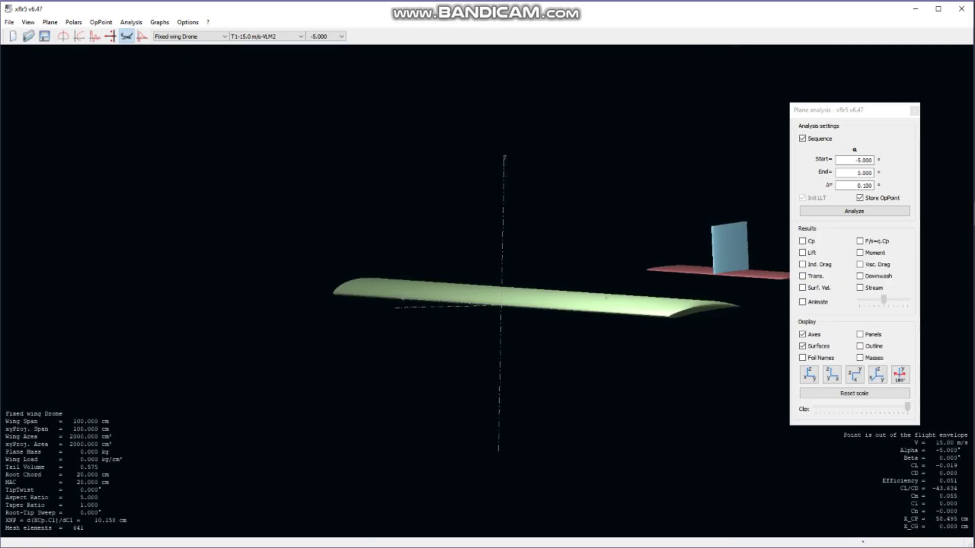
{"action": "left_click", "coordinate": [79, 36]}
{"action": "left_click", "coordinate": [127, 36]}
{"action": "left_click", "coordinate": [79, 36]}
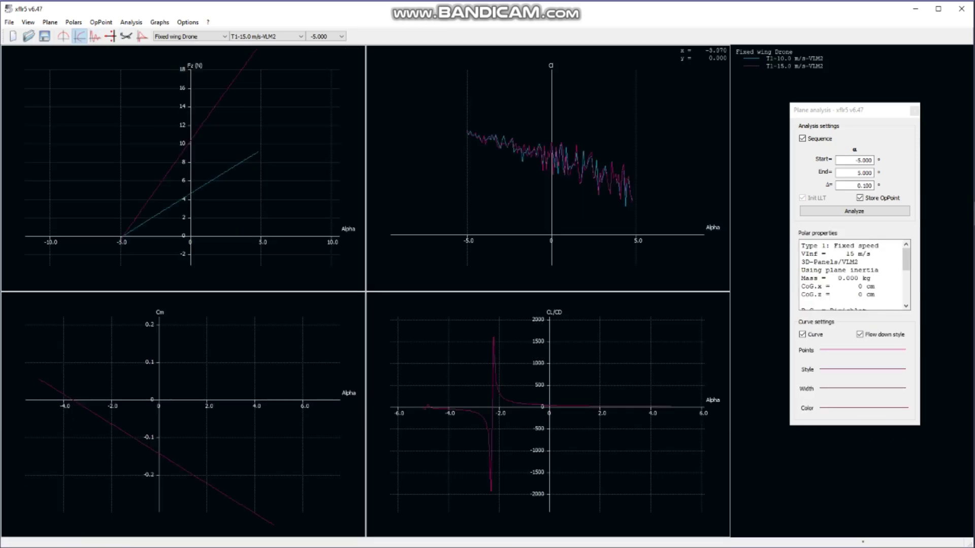
Change the Cl graph's variables so that it plots the lift coefficient CL against Alpha.
{"action": "double_click", "coordinate": [504, 193]}
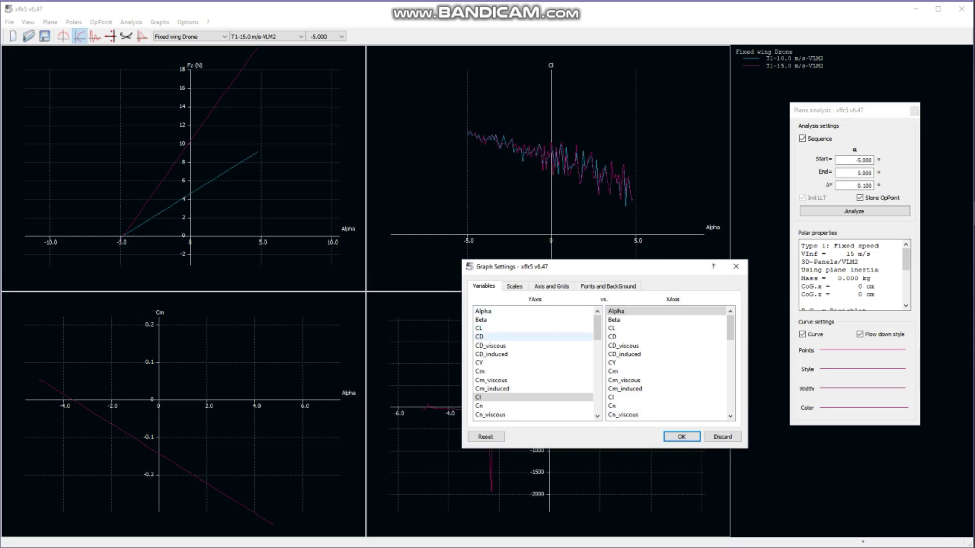
{"action": "left_click", "coordinate": [502, 328]}
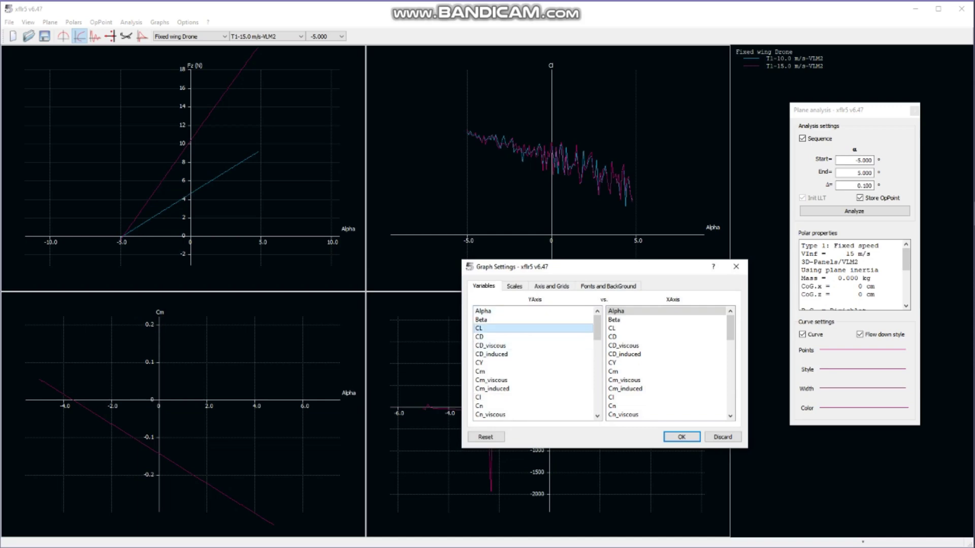
{"action": "left_click", "coordinate": [502, 337]}
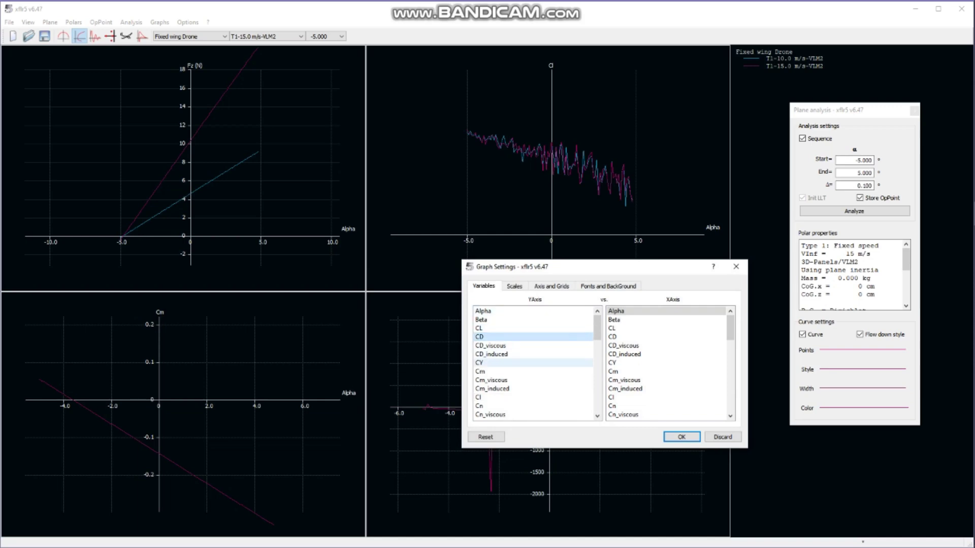
{"action": "left_click", "coordinate": [507, 372]}
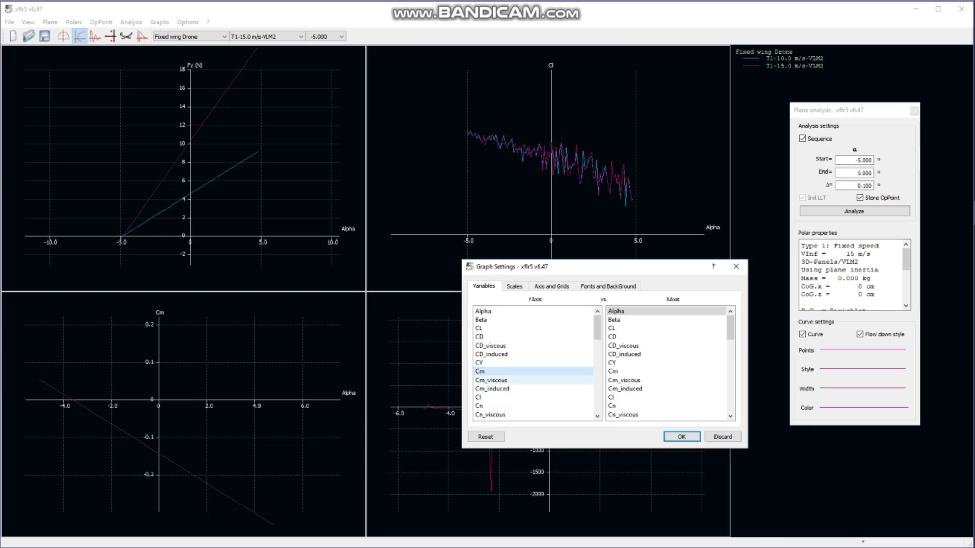
{"action": "left_click", "coordinate": [508, 380]}
{"action": "left_click", "coordinate": [508, 388]}
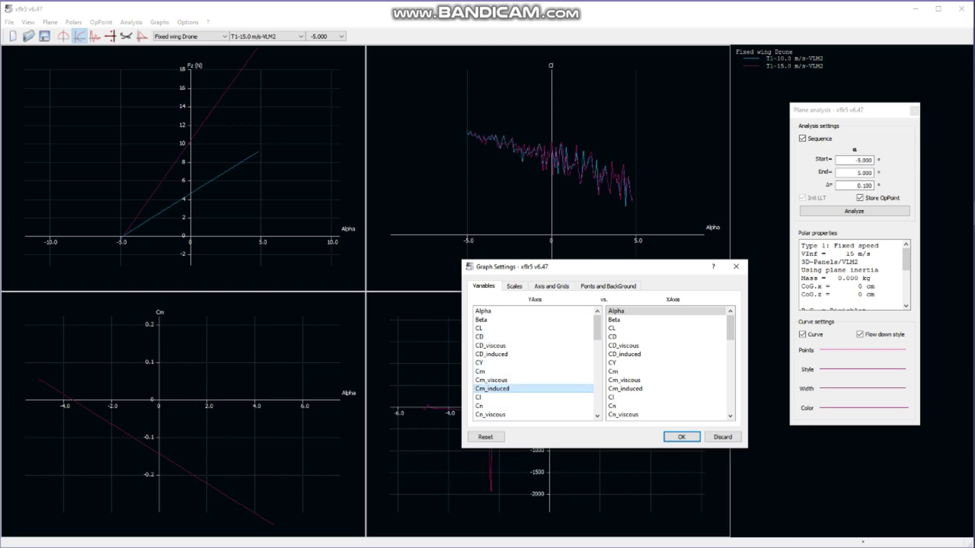
{"action": "scroll", "coordinate": [507, 381], "scroll_direction": "down", "scroll_amount": 10}
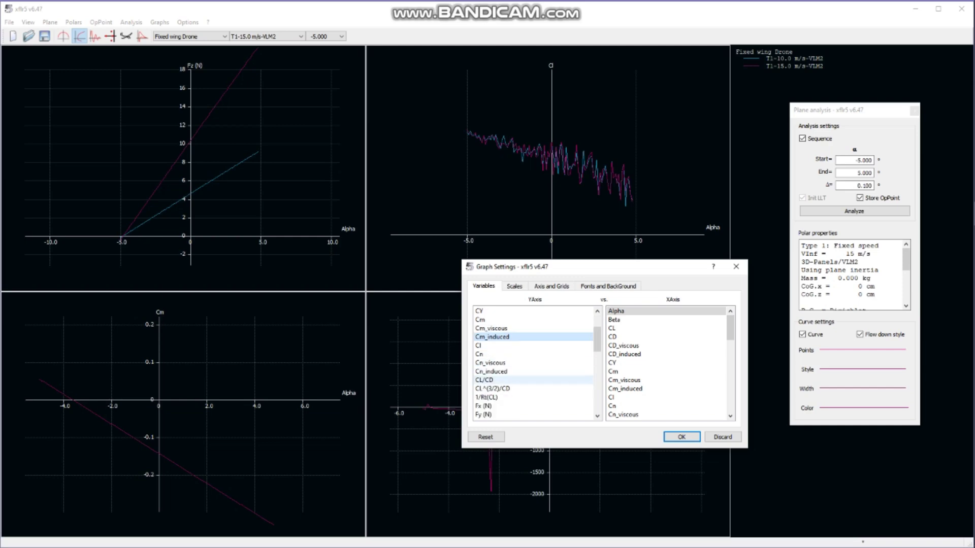
{"action": "scroll", "coordinate": [507, 380], "scroll_direction": "down", "scroll_amount": 1}
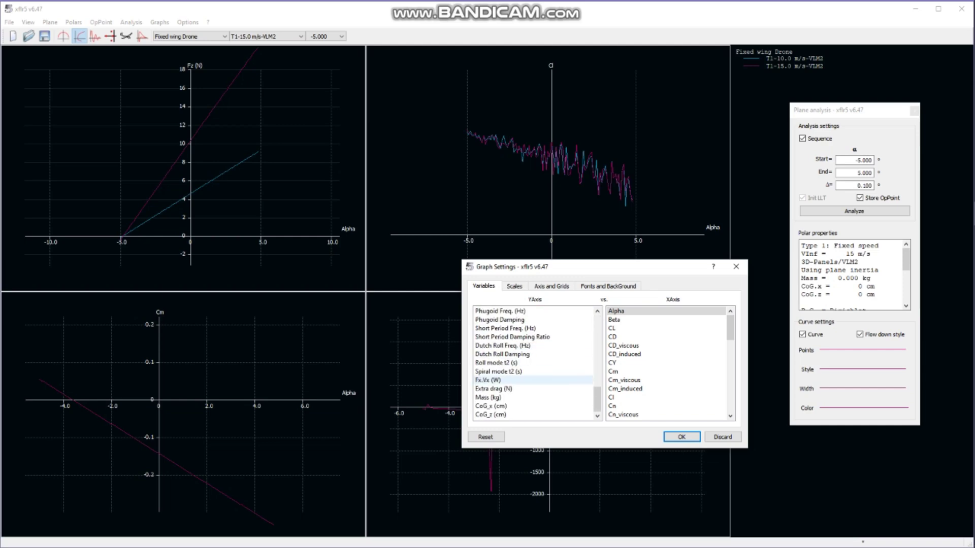
{"action": "scroll", "coordinate": [508, 380], "scroll_direction": "up", "scroll_amount": 12}
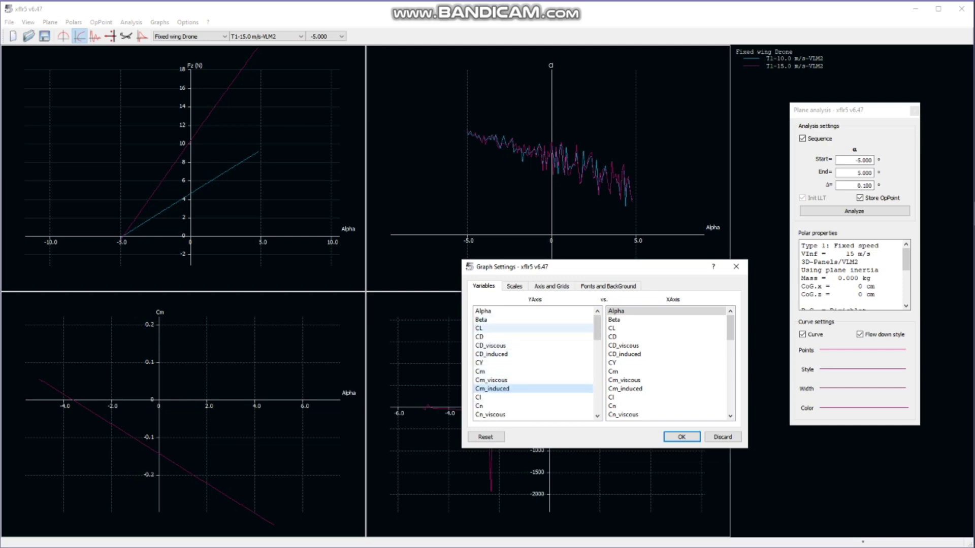
{"action": "double_click", "coordinate": [508, 328]}
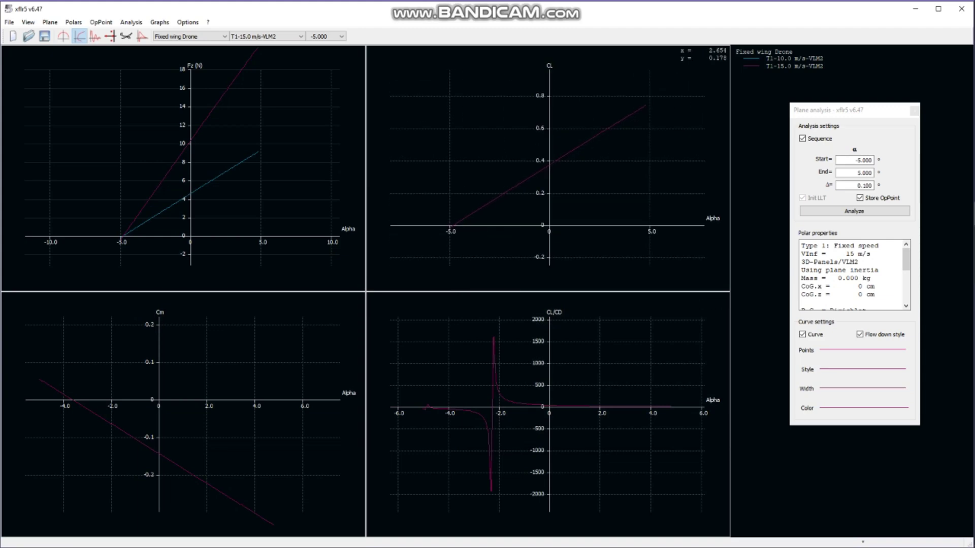
{"action": "scroll", "coordinate": [516, 231], "scroll_direction": "up", "scroll_amount": 3}
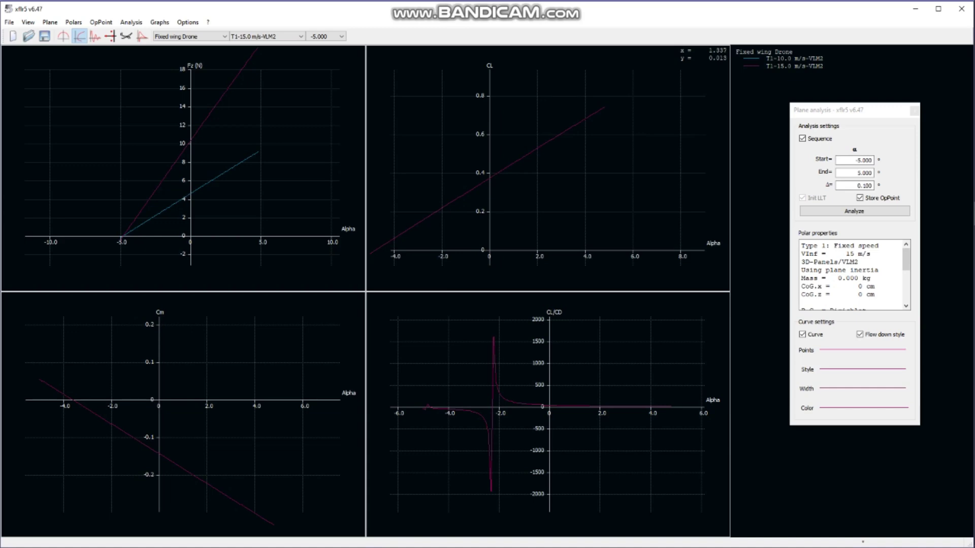
Export the body of the Fixed wing Drone to an STL file named Fixed wing Drone on the desktop.
{"action": "key", "text": "F4"}
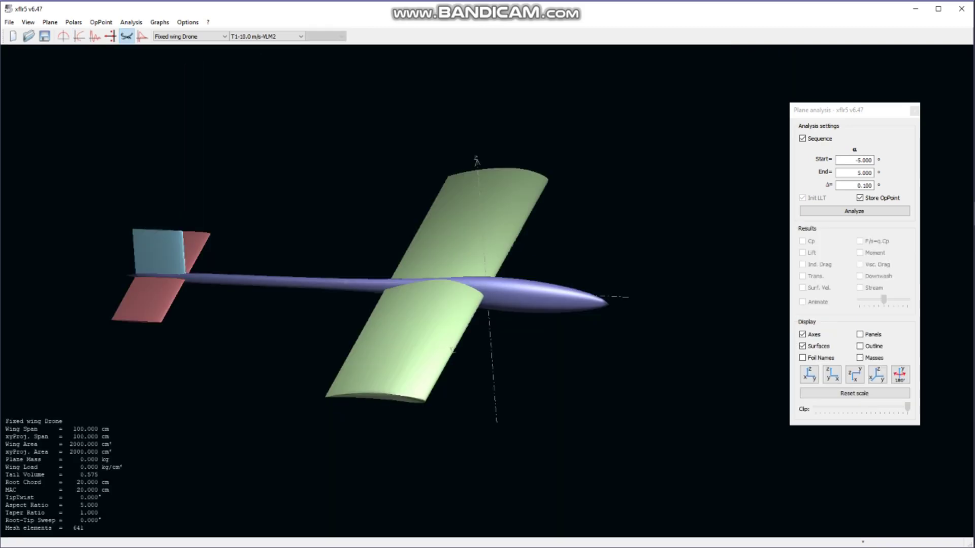
{"action": "right_click", "coordinate": [445, 253]}
{"action": "mouse_move", "coordinate": [480, 260]}
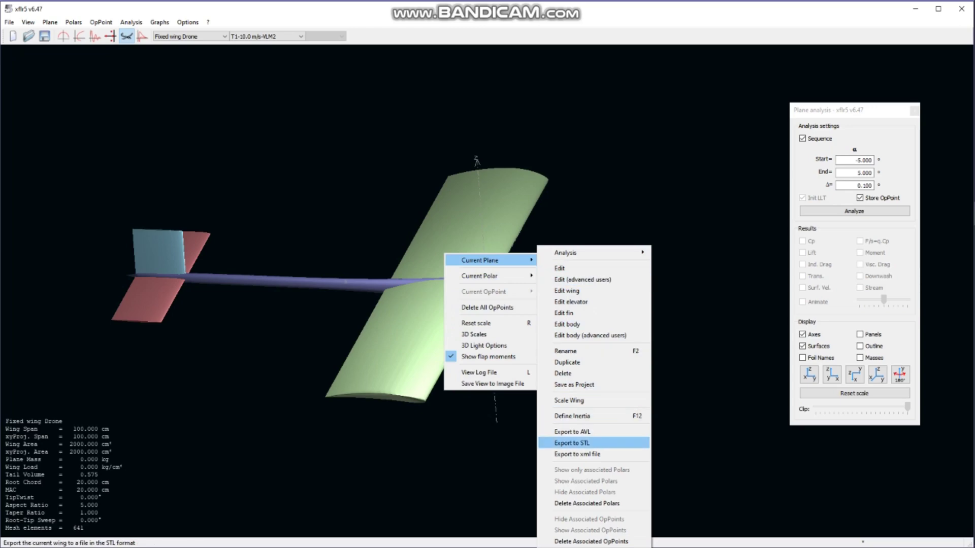
{"action": "left_click", "coordinate": [572, 443]}
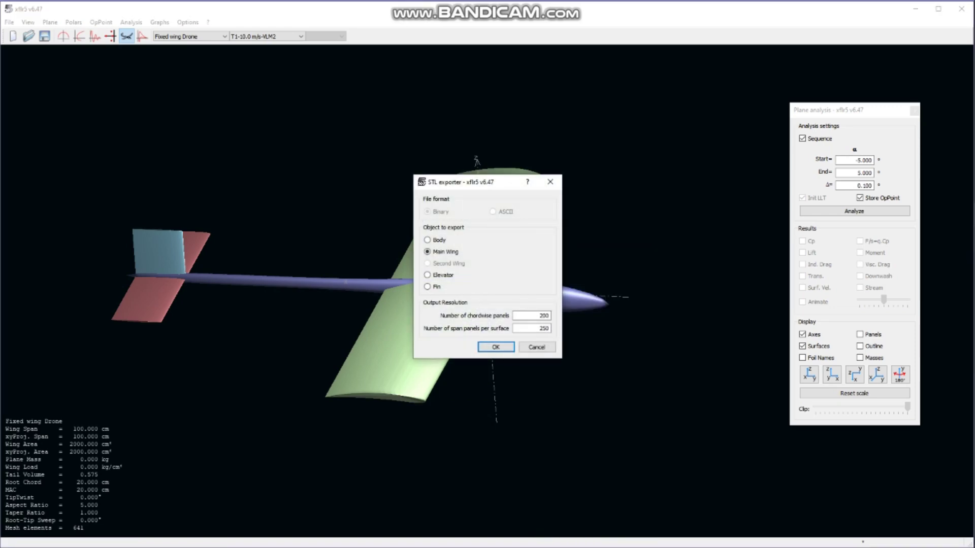
{"action": "left_click", "coordinate": [429, 240]}
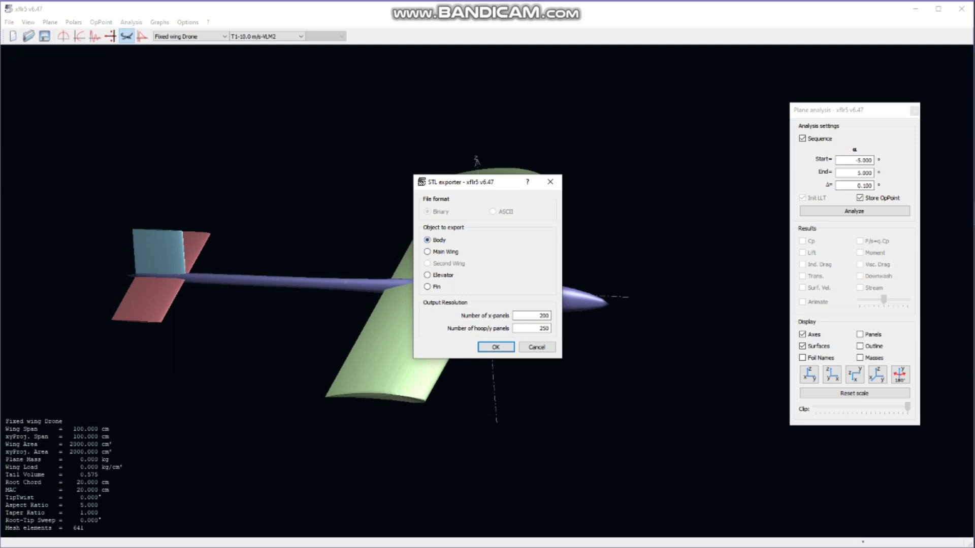
{"action": "left_click", "coordinate": [496, 347]}
{"action": "left_click", "coordinate": [902, 376]}
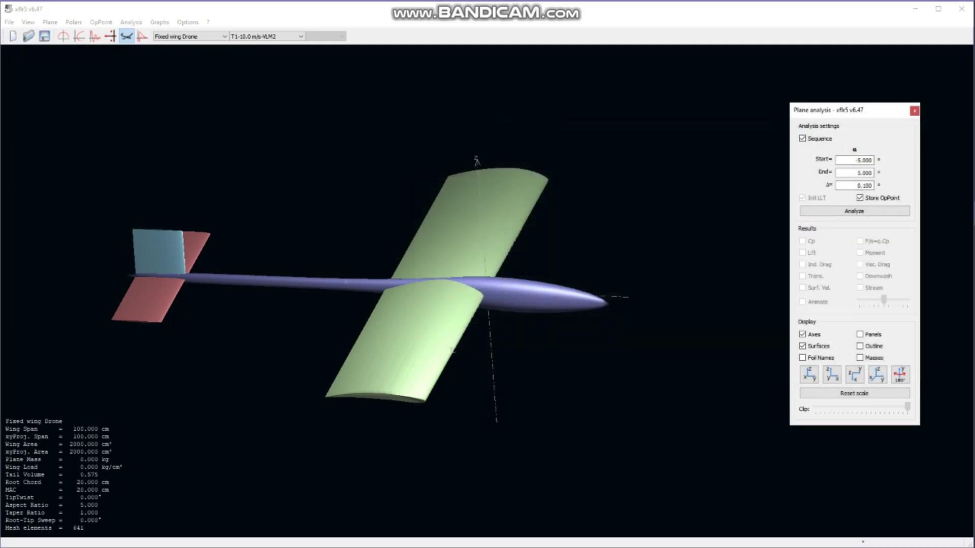
Inspect the exported Fixed wing Drone body file from the desktop in Print 3D, close it and return to XFLR5.
{"action": "left_click", "coordinate": [916, 9]}
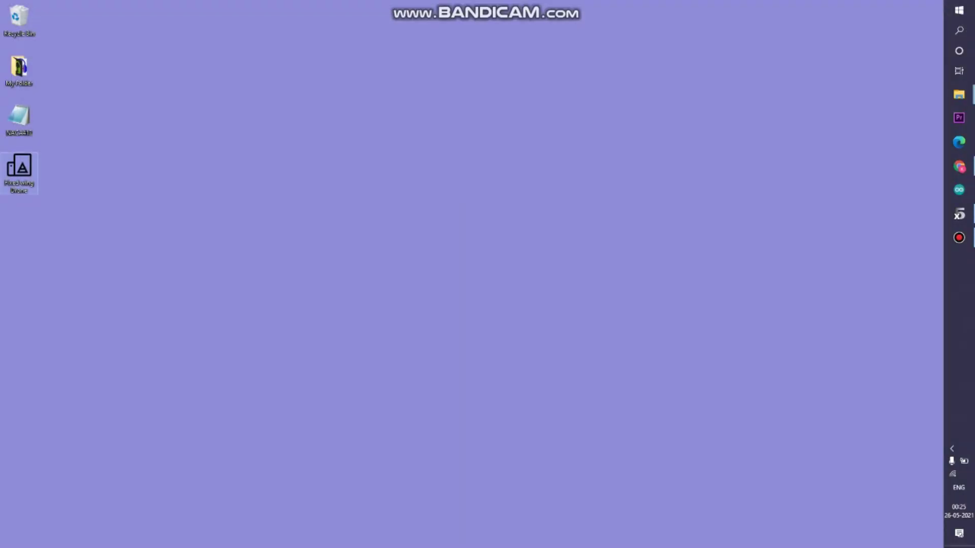
{"action": "double_click", "coordinate": [19, 171]}
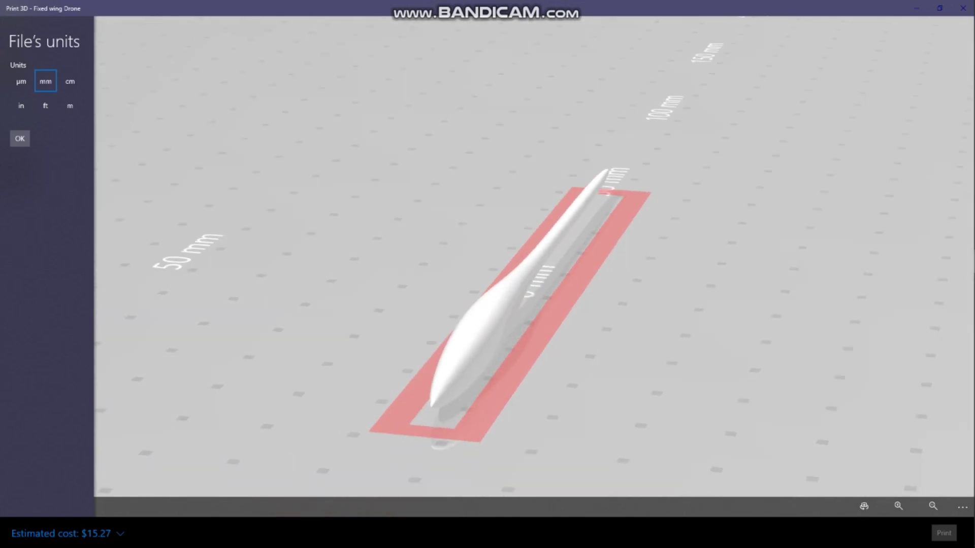
{"action": "left_click", "coordinate": [963, 8]}
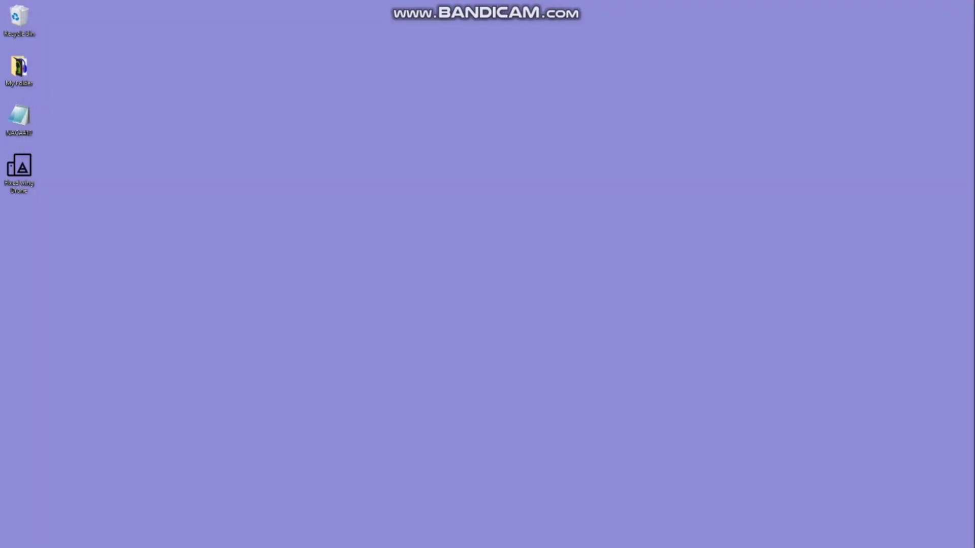
{"action": "mouse_move", "coordinate": [973, 152]}
{"action": "left_click", "coordinate": [959, 214]}
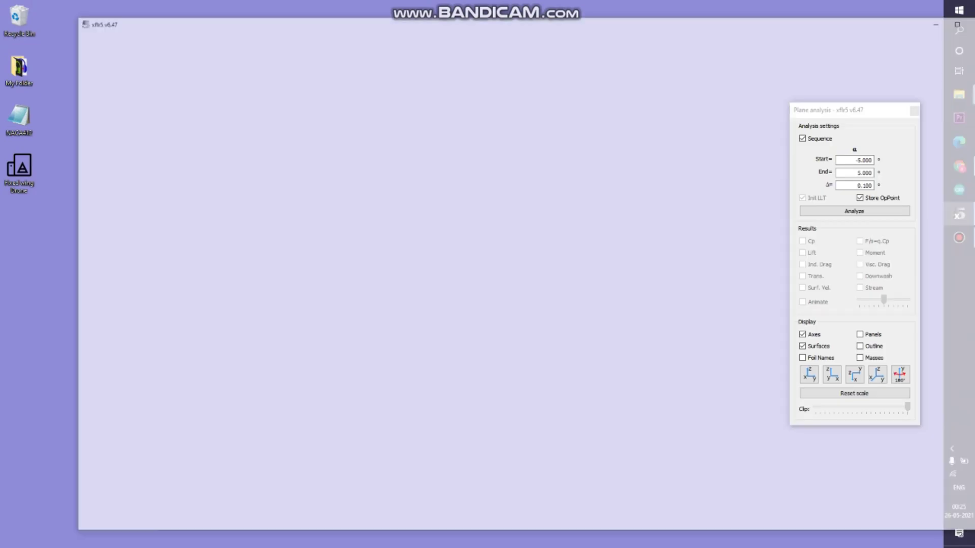
Export the main wing to an STL file named Fixed wing Drone 2 on the desktop.
{"action": "right_click", "coordinate": [380, 281]}
{"action": "mouse_move", "coordinate": [414, 287]}
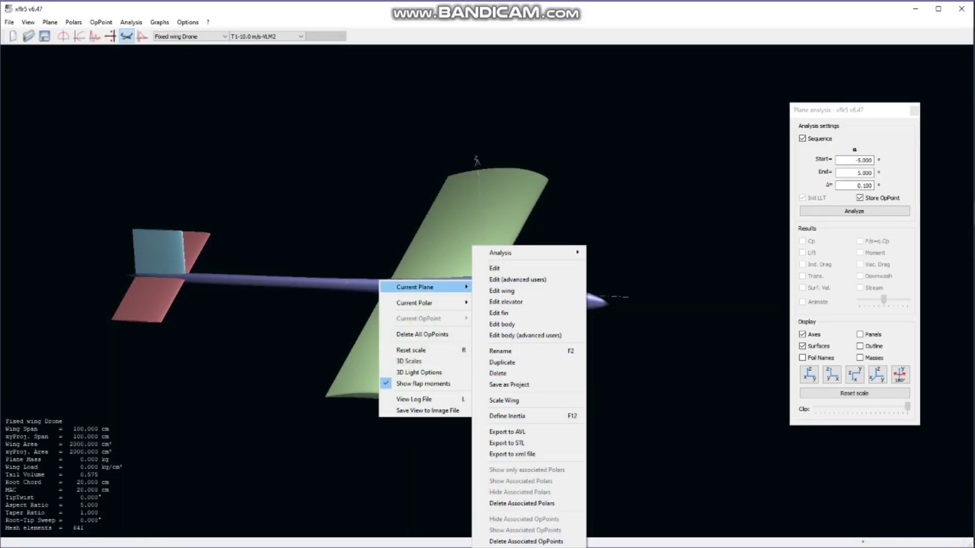
{"action": "left_click", "coordinate": [506, 443]}
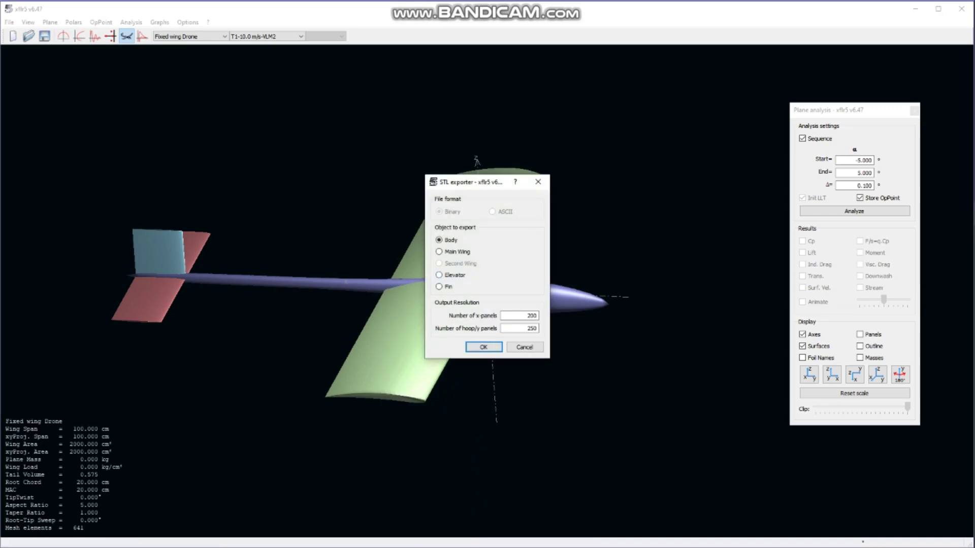
{"action": "left_click", "coordinate": [440, 252]}
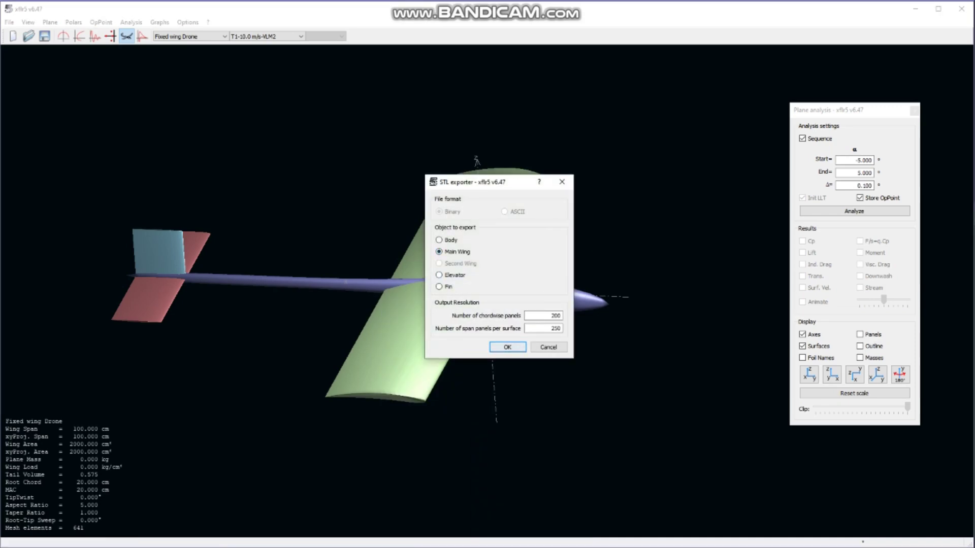
{"action": "left_click", "coordinate": [507, 347]}
{"action": "left_click", "coordinate": [607, 340]}
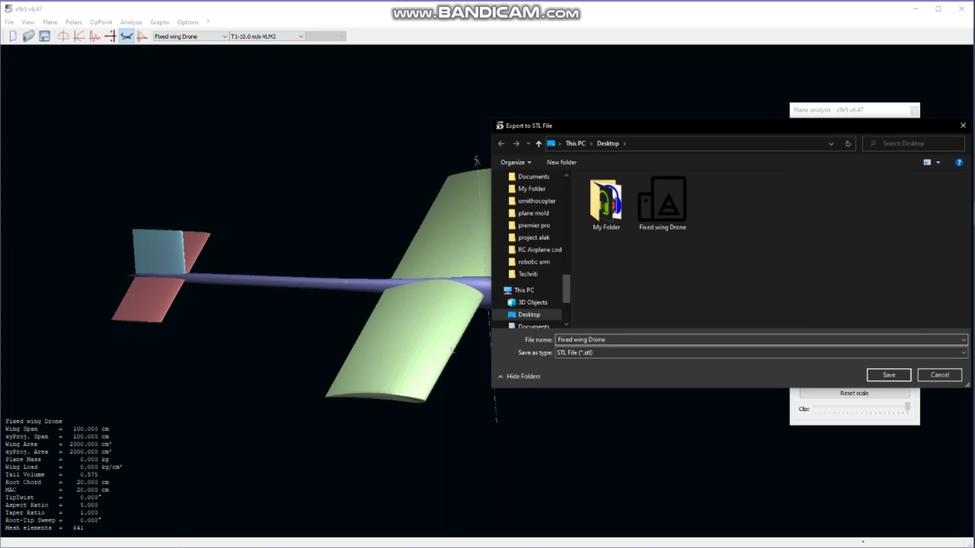
{"action": "type", "text": "2"}
{"action": "key", "text": "Return"}
Inspect the exported Fixed wing Drone 2 wing file in Print 3D, close it and return to XFLR5.
{"action": "left_click", "coordinate": [916, 9]}
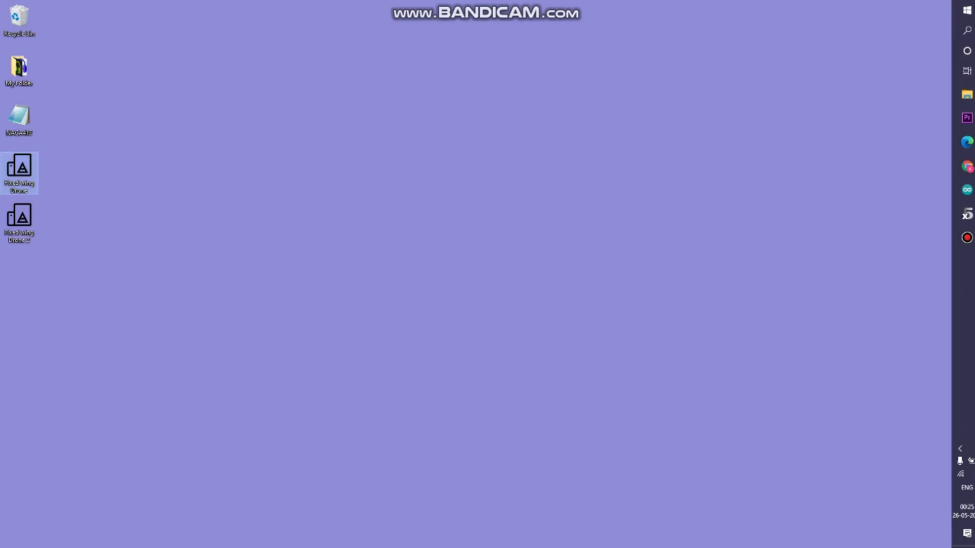
{"action": "double_click", "coordinate": [20, 222]}
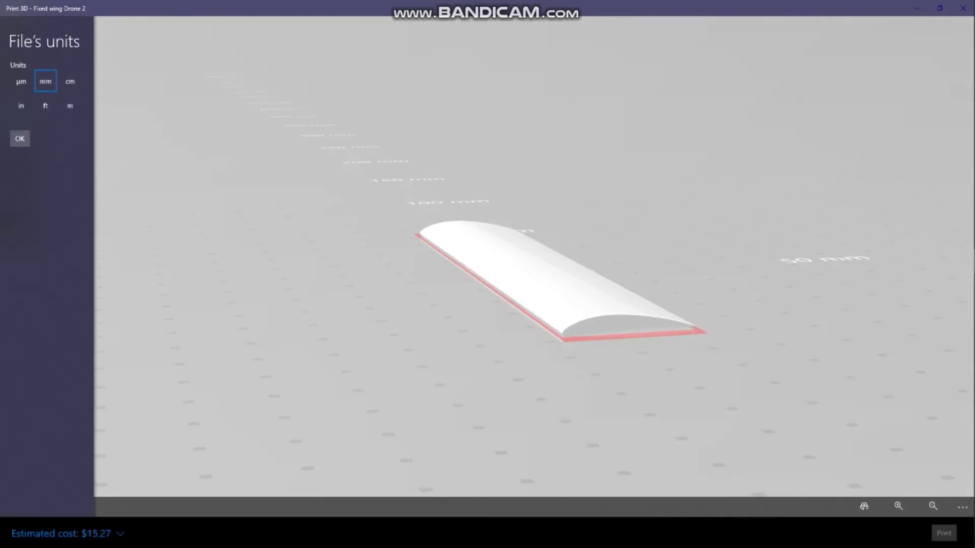
{"action": "left_click", "coordinate": [963, 8]}
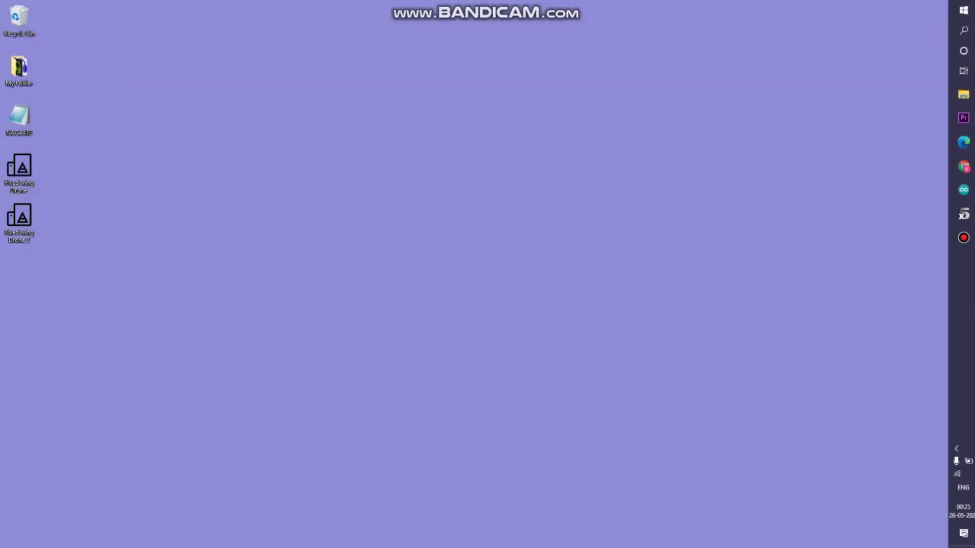
{"action": "left_click", "coordinate": [958, 214]}
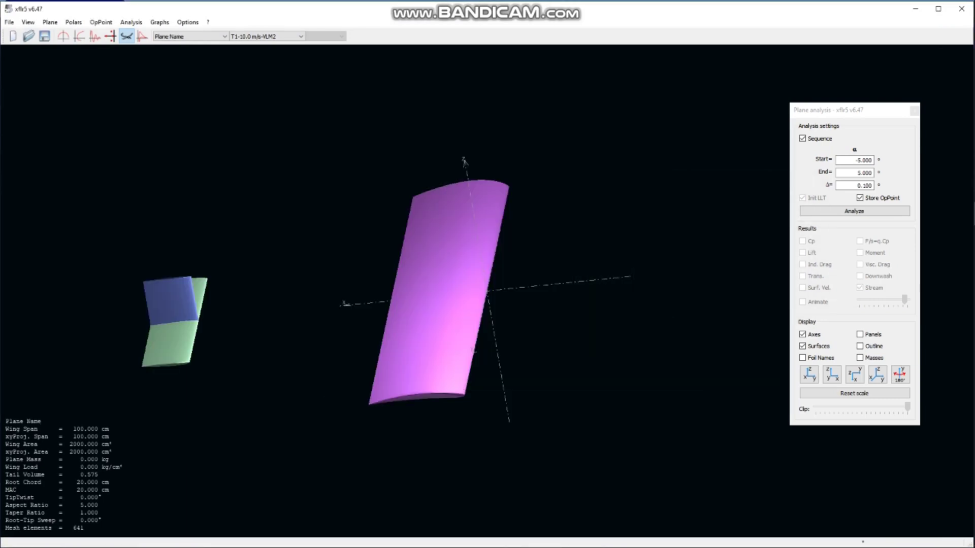
Edit the current plane, Plane Name, to include a body and save the change.
{"action": "scroll", "coordinate": [486, 291], "scroll_direction": "down", "scroll_amount": 4}
{"action": "scroll", "coordinate": [487, 291], "scroll_direction": "up", "scroll_amount": 3}
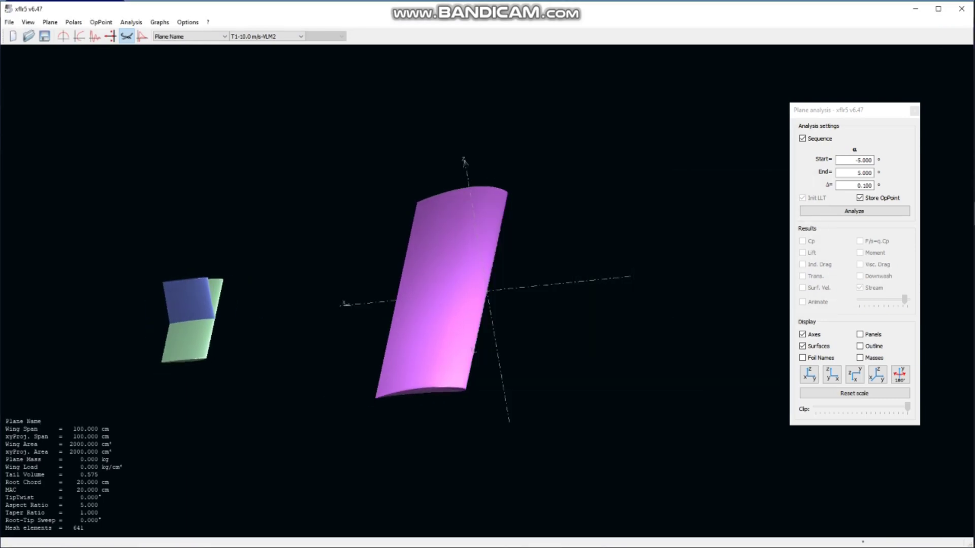
{"action": "right_click", "coordinate": [292, 226]}
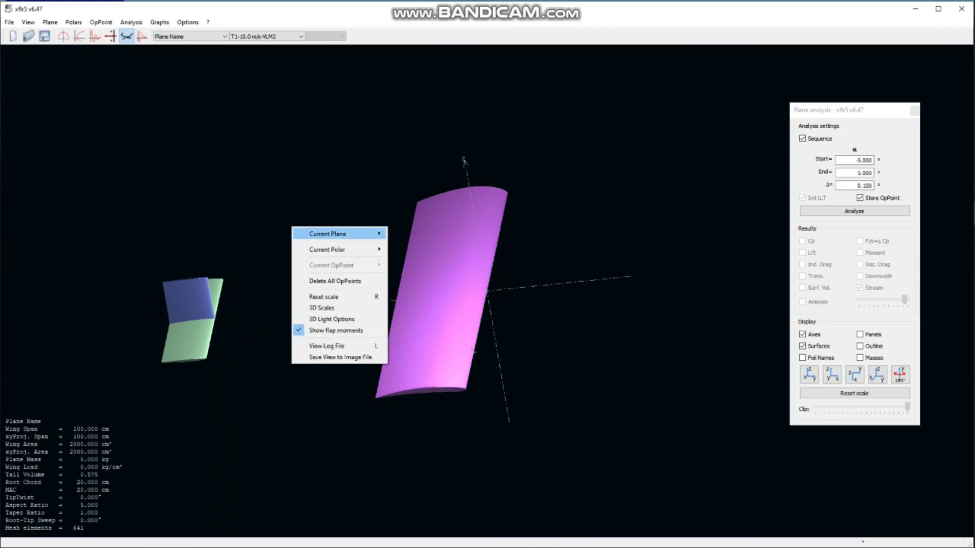
{"action": "mouse_move", "coordinate": [320, 233]}
{"action": "left_click", "coordinate": [406, 250]}
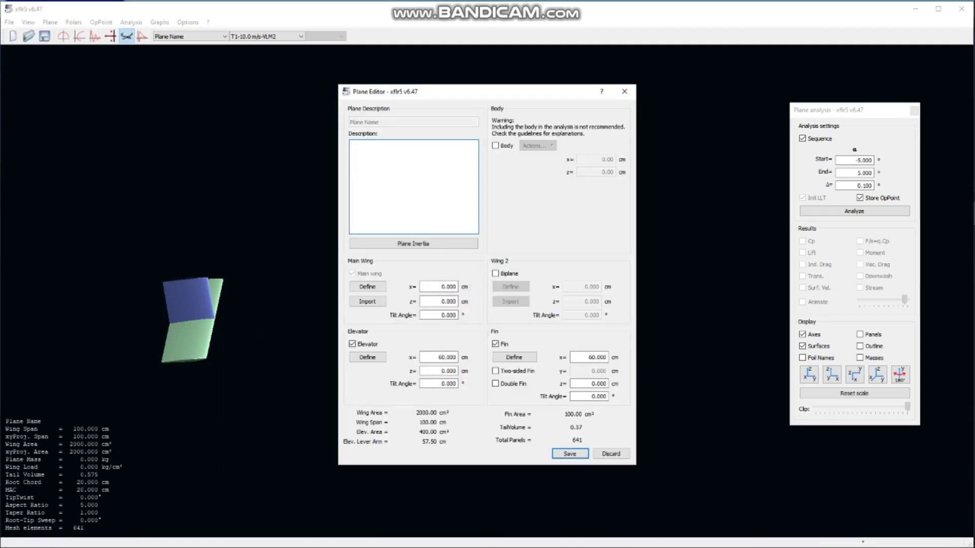
{"action": "left_click", "coordinate": [496, 146]}
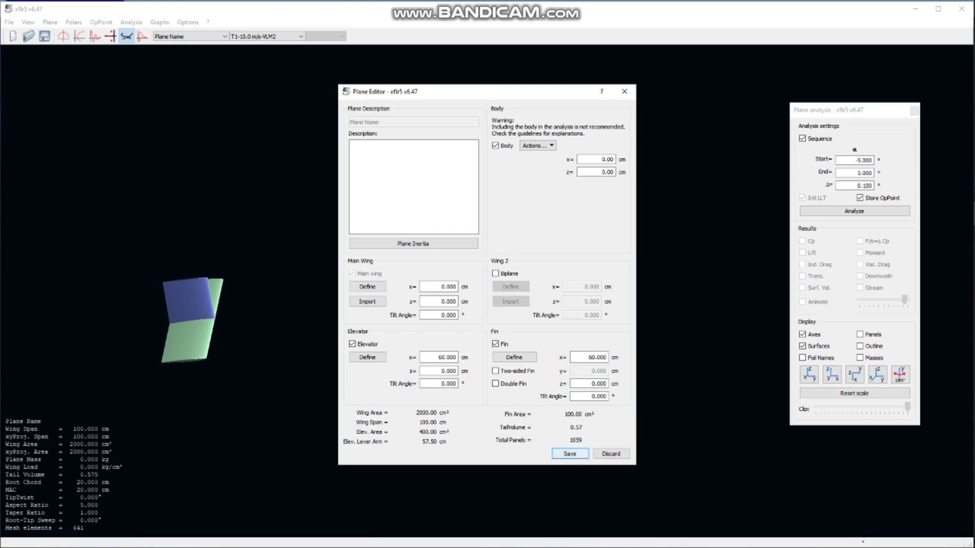
{"action": "left_click", "coordinate": [570, 454]}
{"action": "scroll", "coordinate": [487, 291], "scroll_direction": "down", "scroll_amount": 1}
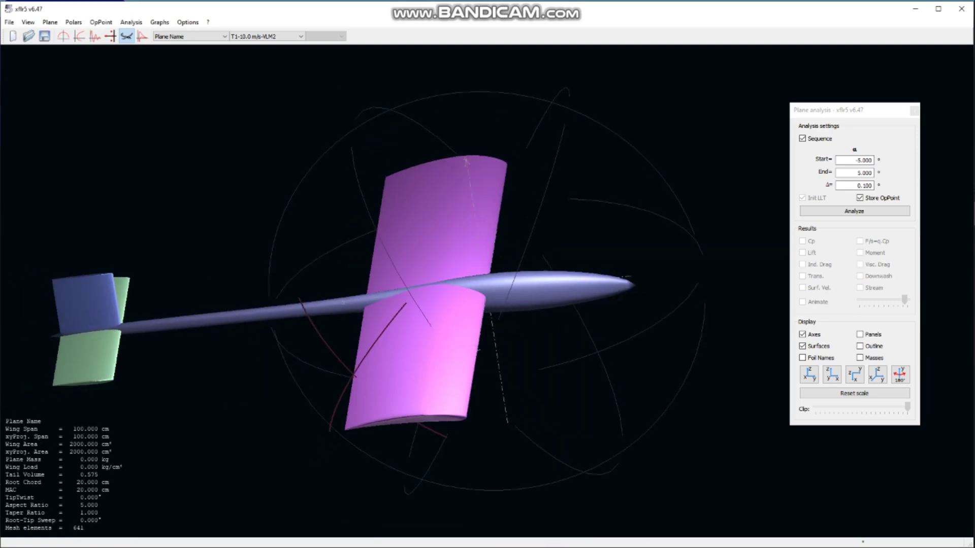
Define a Ring vortex (VLM2) analysis, overwrite the existing T1-10.0 m/s-VLM2 polar, and run it from -5 to 5° in 0.1° increments.
{"action": "left_click", "coordinate": [131, 22]}
{"action": "left_click", "coordinate": [152, 30]}
{"action": "left_click", "coordinate": [418, 225]}
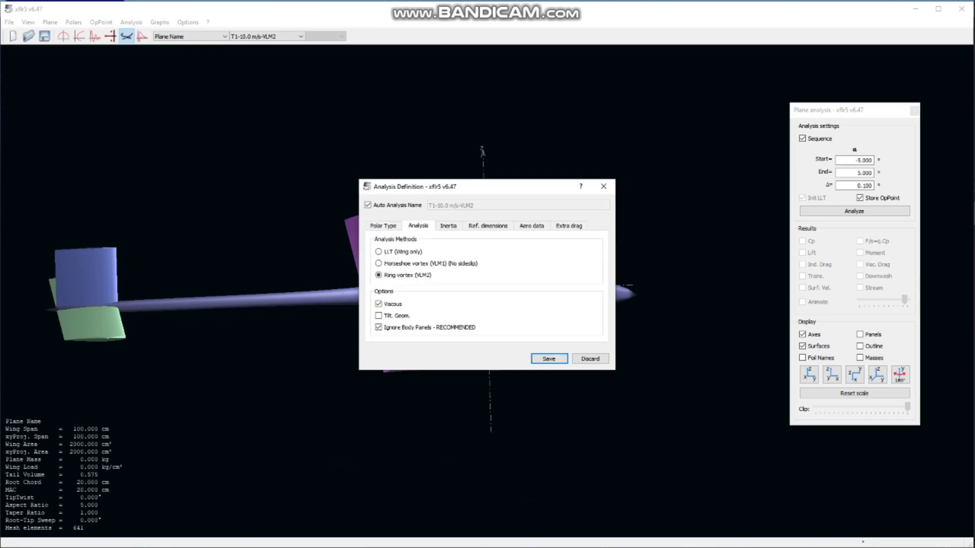
{"action": "left_click", "coordinate": [549, 358]}
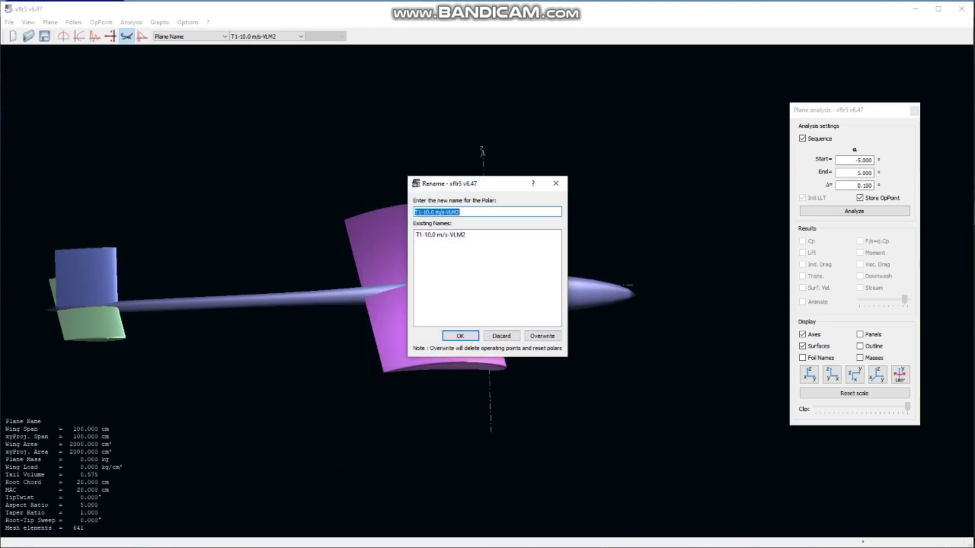
{"action": "left_click", "coordinate": [460, 336]}
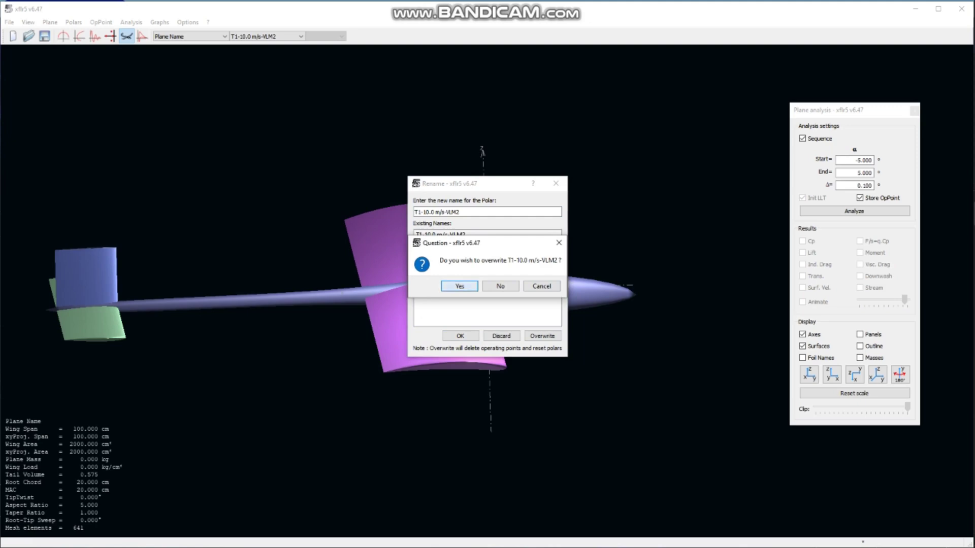
{"action": "left_click", "coordinate": [459, 286]}
{"action": "left_click", "coordinate": [854, 210]}
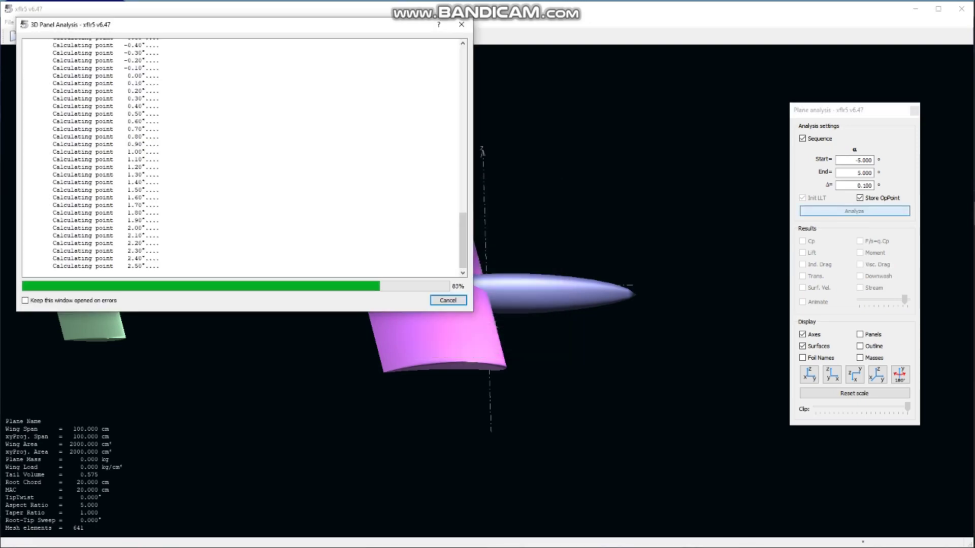
Examine the Cp distribution over the plane's wing and tail at the -5.000° operating point, then hide it.
{"action": "left_click_drag", "start_coordinate": [645, 344], "coordinate": [669, 304]}
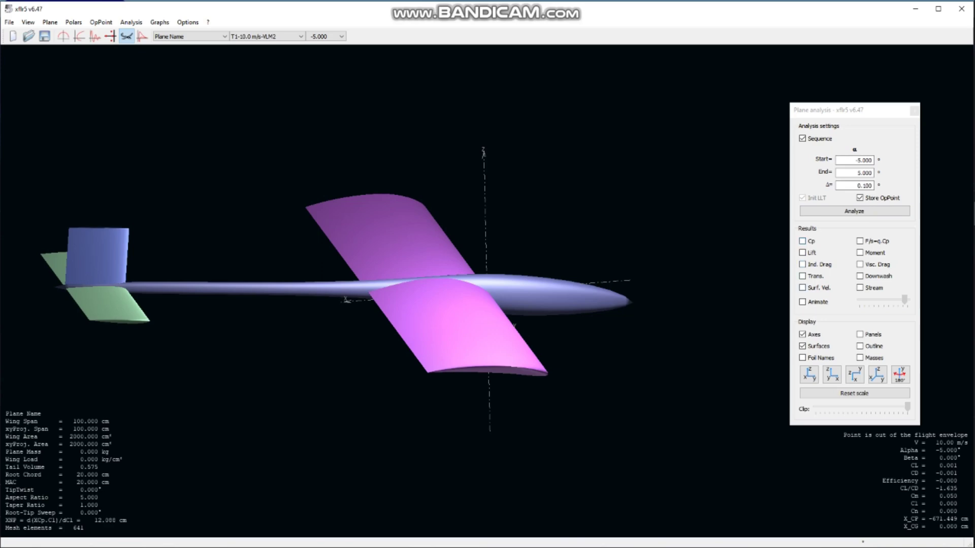
{"action": "left_click", "coordinate": [803, 242]}
{"action": "left_click_drag", "start_coordinate": [692, 323], "coordinate": [680, 273]}
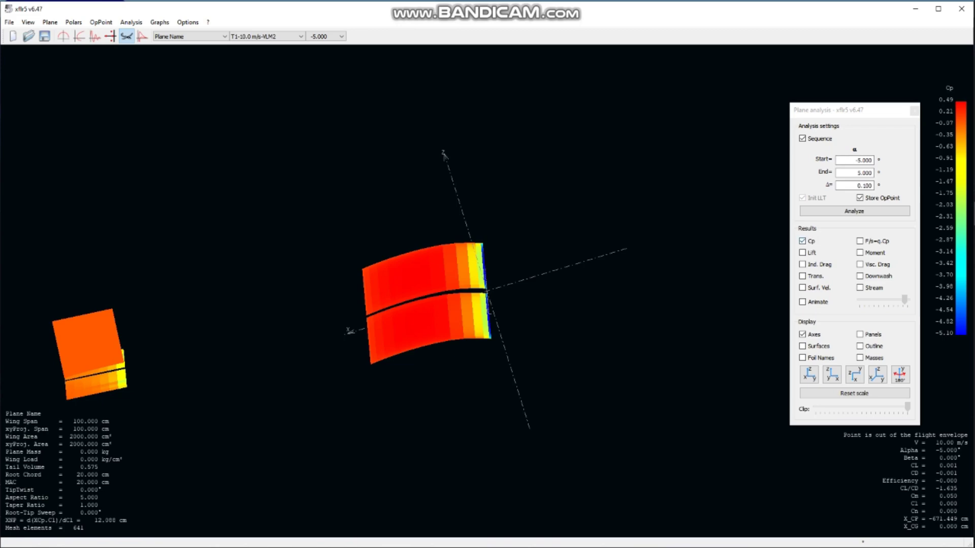
{"action": "left_click", "coordinate": [802, 241]}
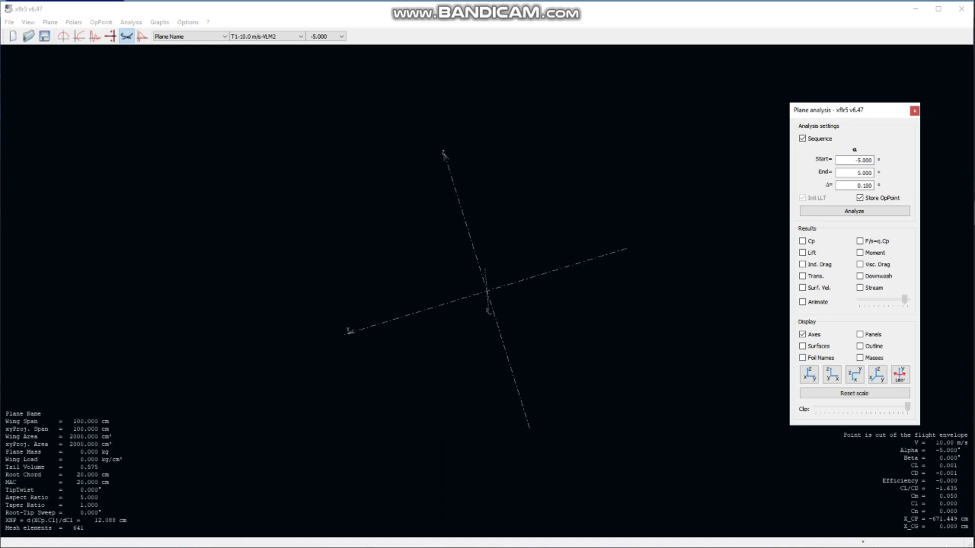
Restore the plane's surfaces and examine the lift distribution, finishing in the straight-on view along the fuselage axis.
{"action": "left_click", "coordinate": [802, 347]}
{"action": "left_click", "coordinate": [803, 252]}
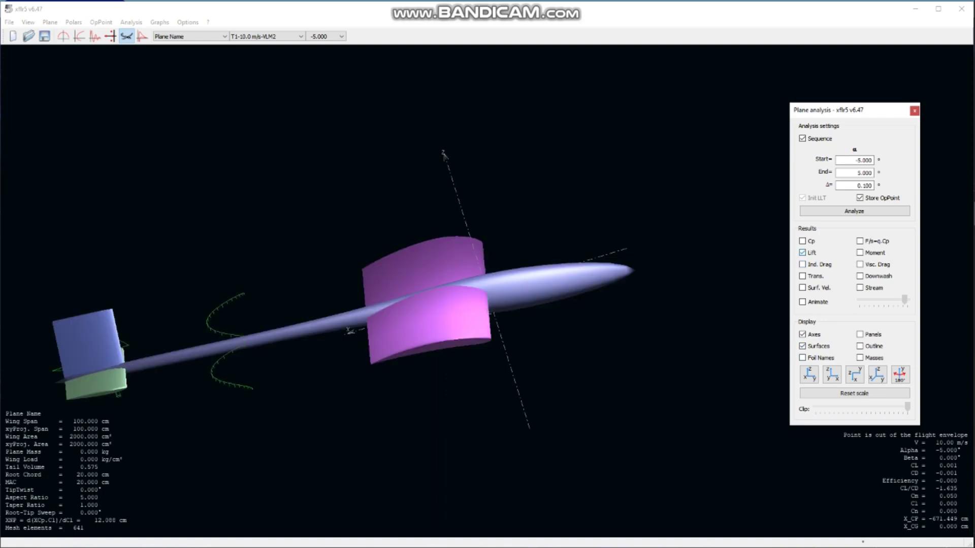
{"action": "left_click", "coordinate": [831, 374]}
{"action": "left_click", "coordinate": [809, 374]}
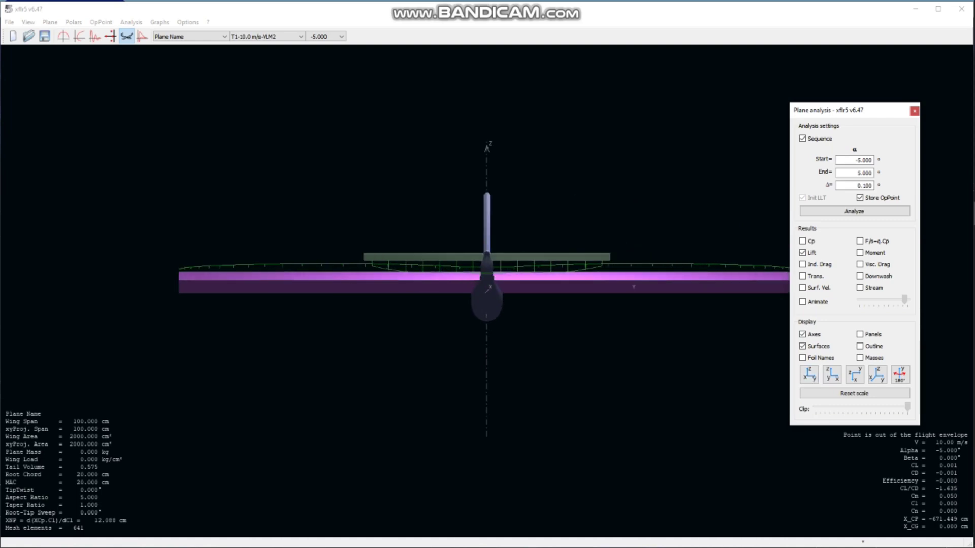
Replace the lift display with induced drag and examine it on the wing and tail in plan view.
{"action": "left_click", "coordinate": [802, 252]}
{"action": "left_click", "coordinate": [802, 264]}
{"action": "left_click", "coordinate": [854, 374]}
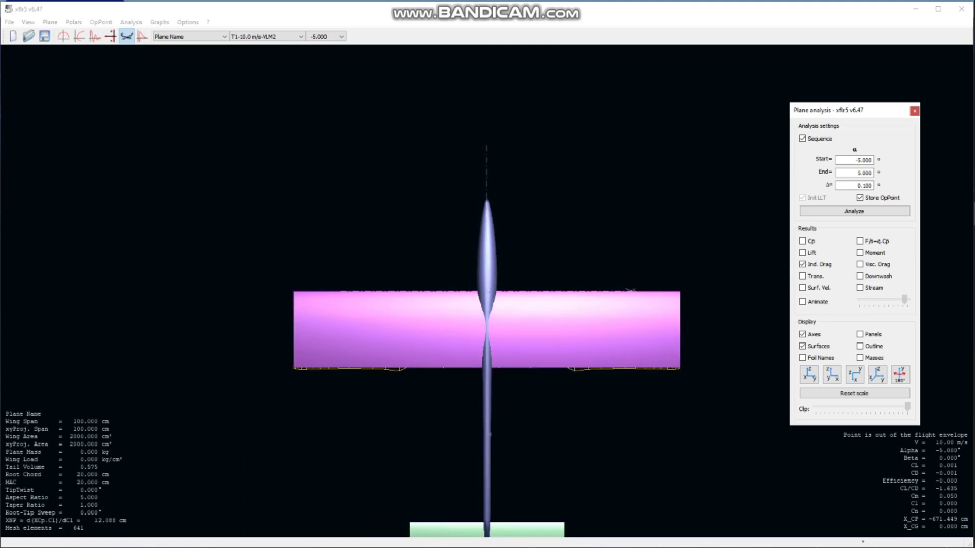
{"action": "scroll", "coordinate": [486, 325], "scroll_direction": "down", "scroll_amount": 4}
{"action": "scroll", "coordinate": [487, 325], "scroll_direction": "up", "scroll_amount": 3}
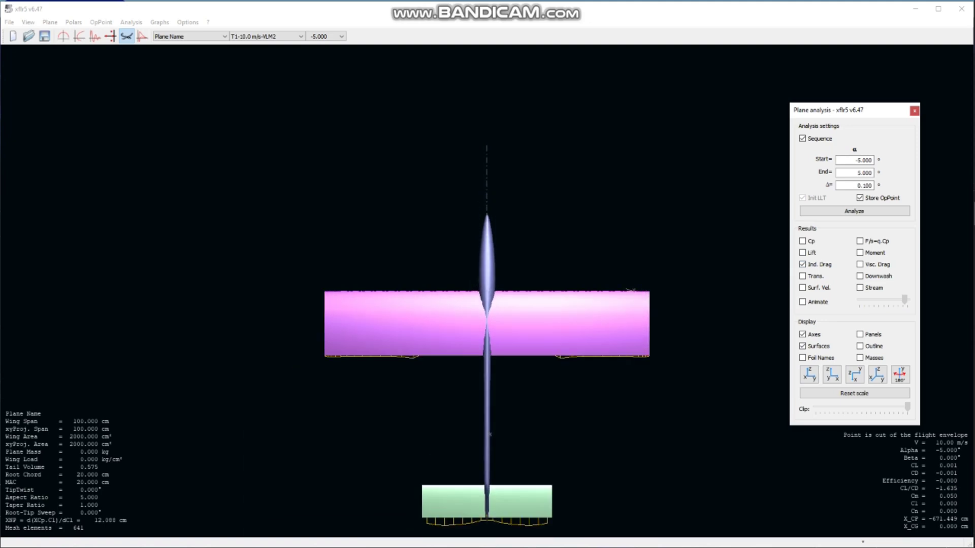
{"action": "left_click_drag", "start_coordinate": [487, 325], "coordinate": [489, 255]}
{"action": "scroll", "coordinate": [489, 255], "scroll_direction": "up", "scroll_amount": 4}
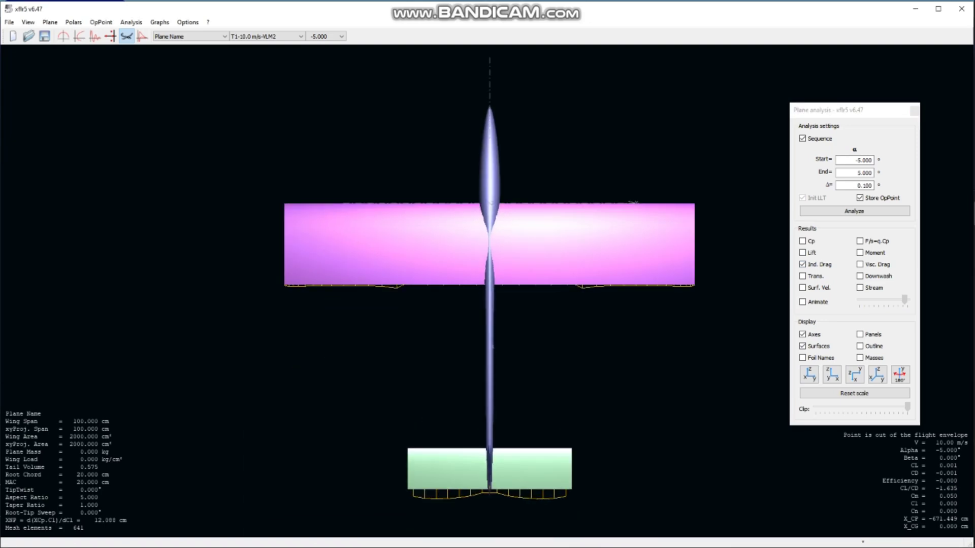
{"action": "left_click_drag", "start_coordinate": [491, 347], "coordinate": [492, 303]}
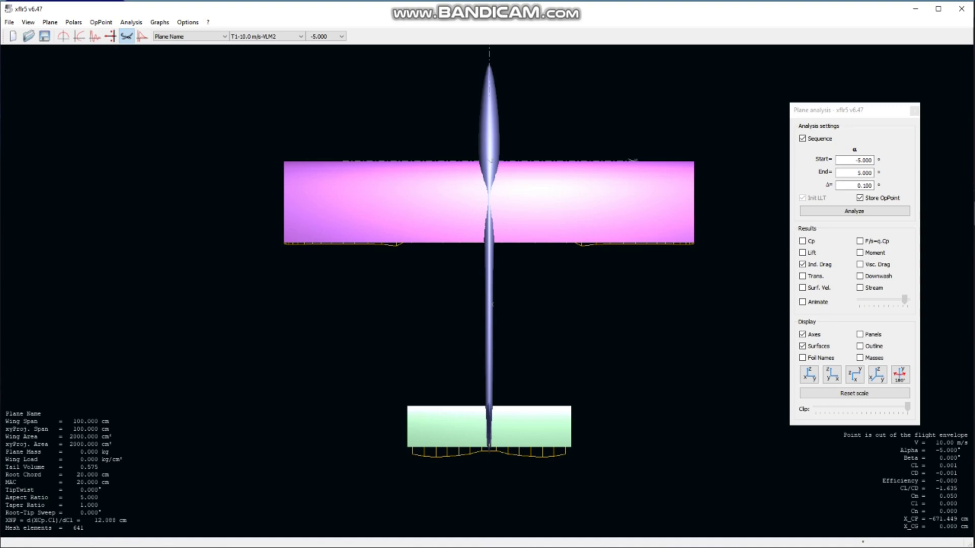
Replace the induced drag display with the transition lines to check them, and hide them again.
{"action": "left_click", "coordinate": [802, 265]}
{"action": "left_click", "coordinate": [802, 277]}
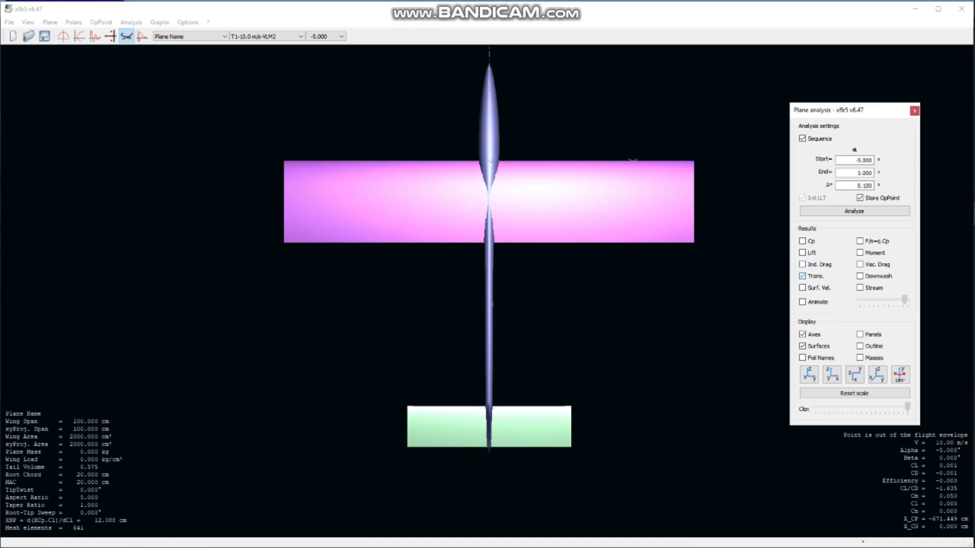
{"action": "left_click", "coordinate": [802, 276]}
Show the surface velocity vectors and examine them around the wing and tail from several angles.
{"action": "left_click", "coordinate": [802, 288]}
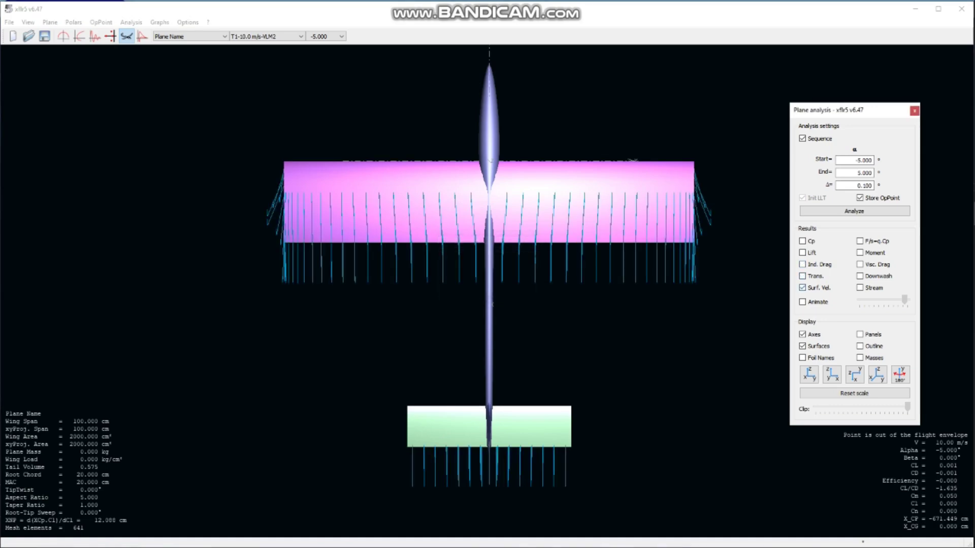
{"action": "left_click_drag", "start_coordinate": [610, 332], "coordinate": [693, 170]}
{"action": "left_click_drag", "start_coordinate": [683, 309], "coordinate": [680, 224]}
{"action": "left_click_drag", "start_coordinate": [475, 350], "coordinate": [500, 303]}
Replace the surface velocities with the downwash vectors and examine them behind the wing and tail.
{"action": "left_click", "coordinate": [802, 288]}
{"action": "left_click", "coordinate": [859, 275]}
{"action": "left_click_drag", "start_coordinate": [653, 307], "coordinate": [612, 298]}
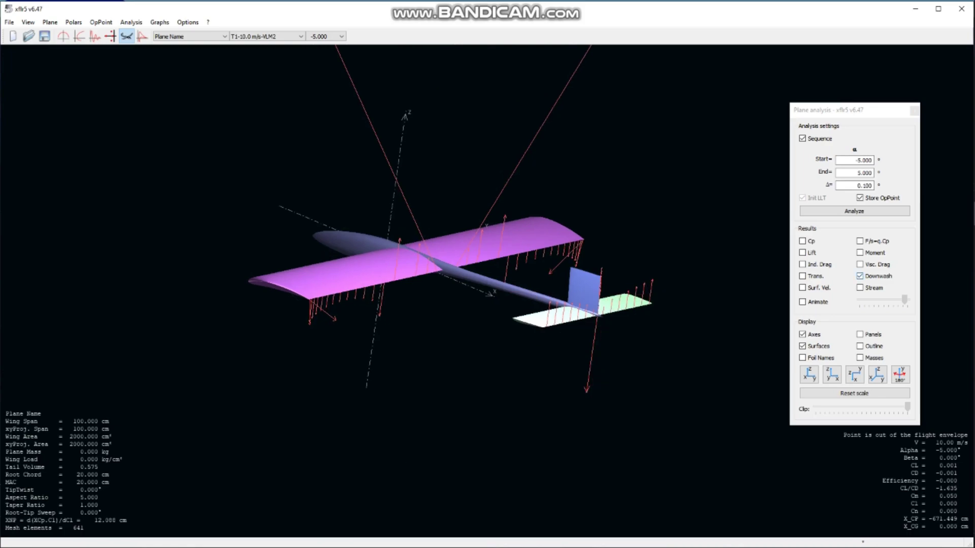
Replace the downwash display with streamlines and examine the wake from behind the plane.
{"action": "left_click", "coordinate": [860, 276]}
{"action": "left_click", "coordinate": [860, 287]}
{"action": "left_click_drag", "start_coordinate": [670, 297], "coordinate": [509, 319]}
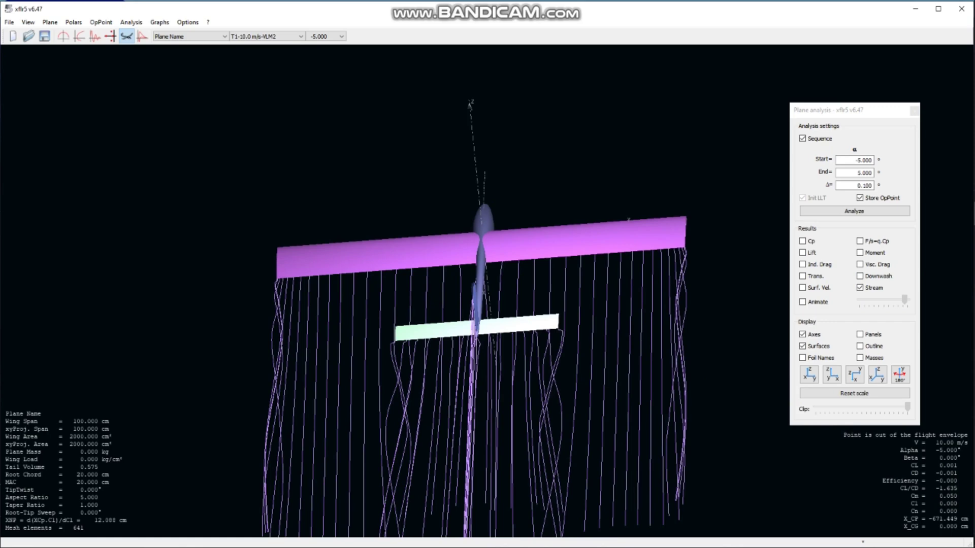
Select the 0.000° operating point and examine the wing and tail streamlines up close and from a distance.
{"action": "left_click", "coordinate": [325, 36]}
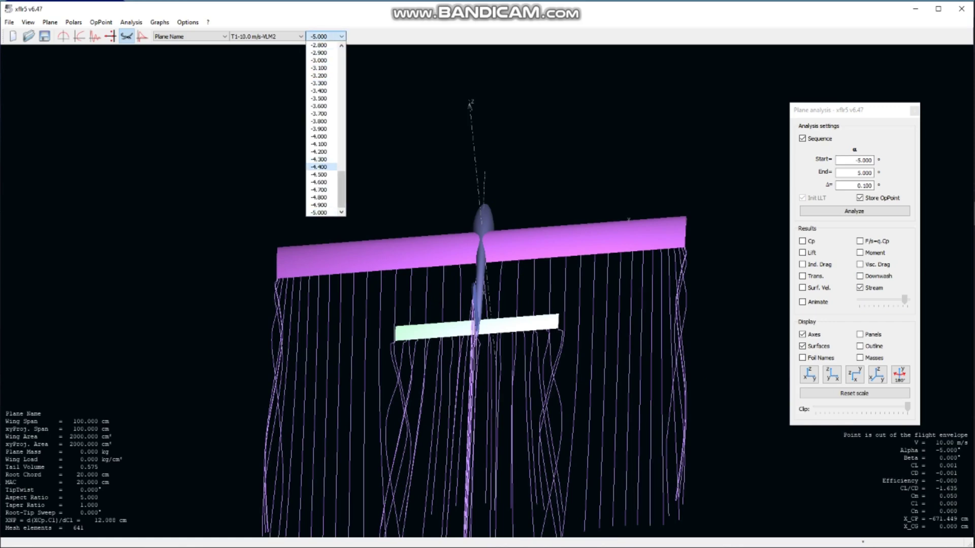
{"action": "left_click_drag", "start_coordinate": [341, 188], "coordinate": [341, 118]}
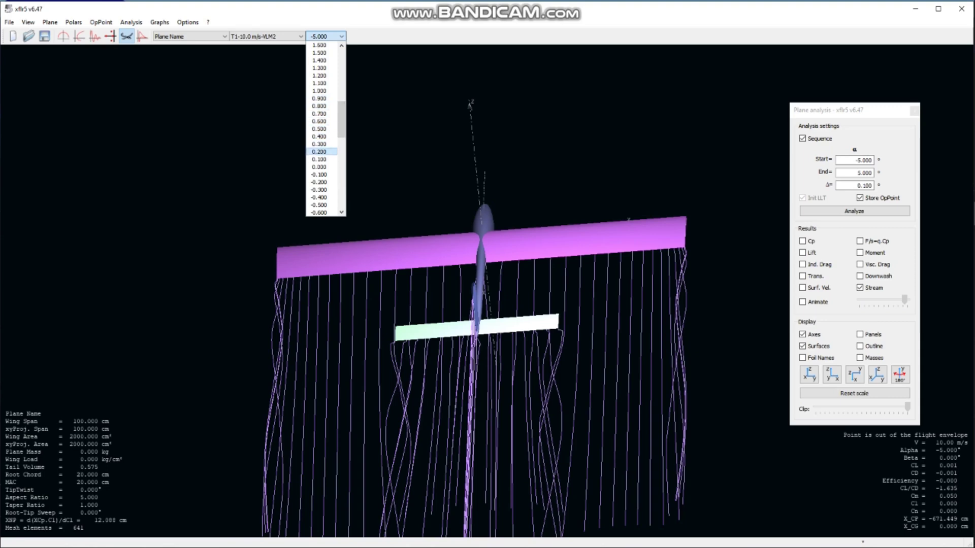
{"action": "left_click", "coordinate": [321, 167]}
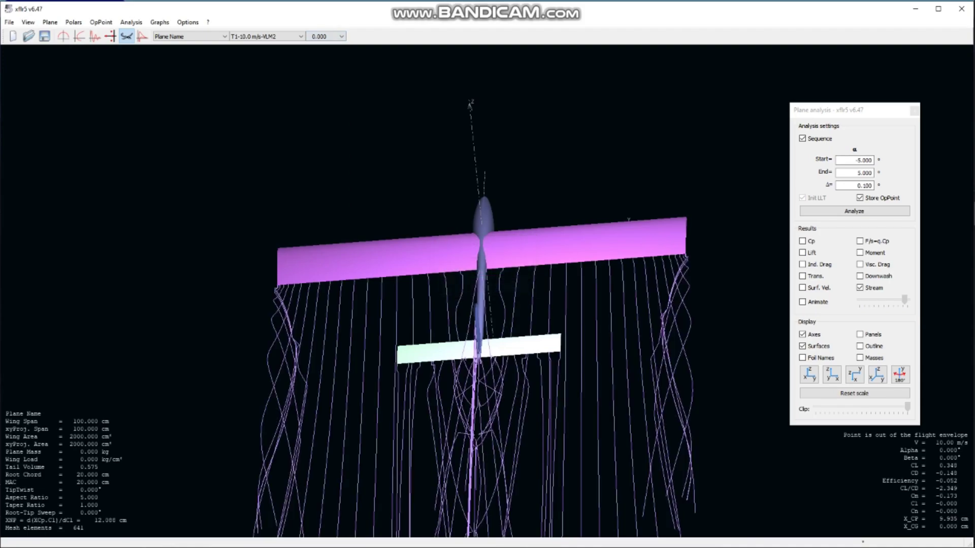
{"action": "left_click_drag", "start_coordinate": [543, 355], "coordinate": [624, 346]}
{"action": "scroll", "coordinate": [547, 384], "scroll_direction": "down", "scroll_amount": 7}
{"action": "left_click_drag", "start_coordinate": [559, 371], "coordinate": [561, 367]}
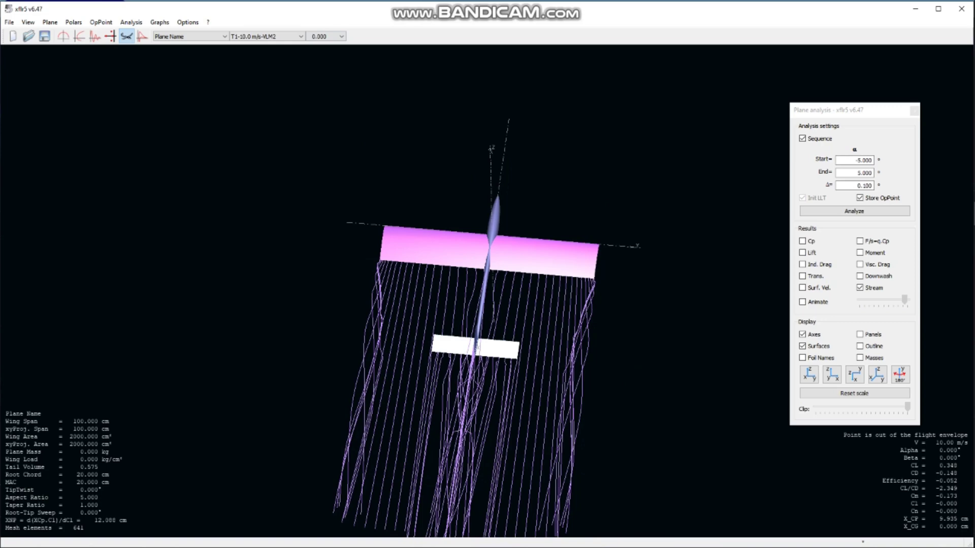
{"action": "scroll", "coordinate": [470, 343], "scroll_direction": "up", "scroll_amount": 4}
{"action": "scroll", "coordinate": [470, 343], "scroll_direction": "down", "scroll_amount": 5}
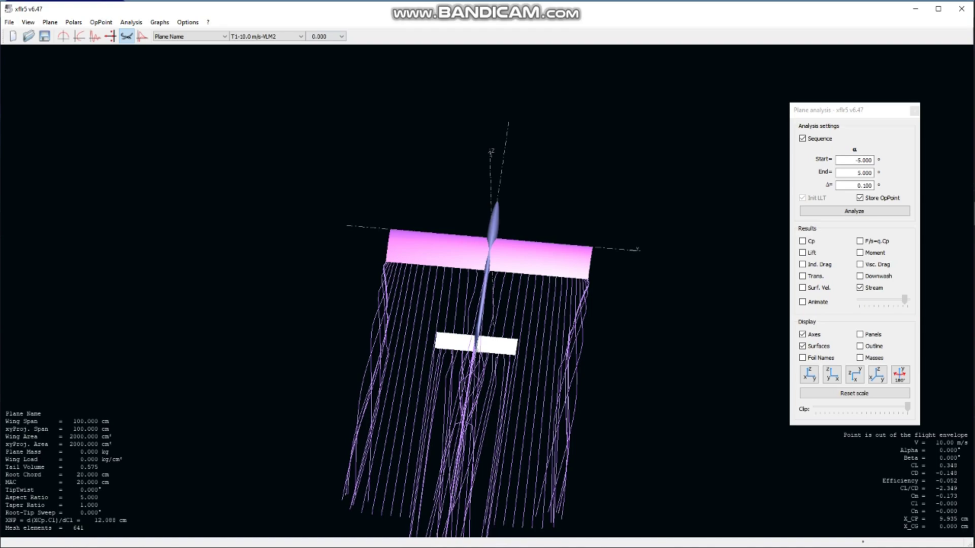
{"action": "scroll", "coordinate": [471, 437], "scroll_direction": "down", "scroll_amount": 3}
{"action": "scroll", "coordinate": [471, 437], "scroll_direction": "up", "scroll_amount": 5}
{"action": "left_click_drag", "start_coordinate": [471, 449], "coordinate": [521, 436]}
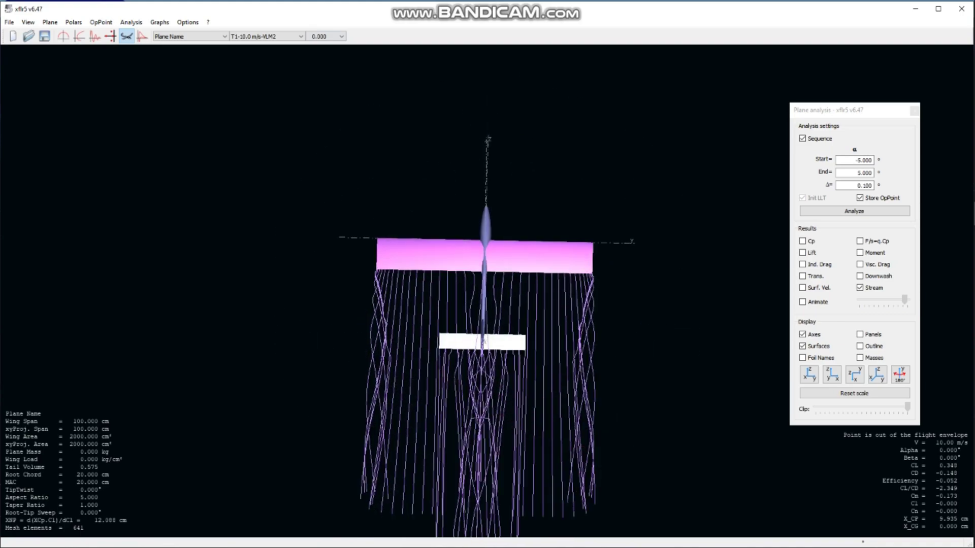
Switch to the 3.000° operating point and examine how the streamlines leave the wing and tail.
{"action": "left_click", "coordinate": [330, 36]}
{"action": "left_click_drag", "start_coordinate": [342, 113], "coordinate": [341, 89]}
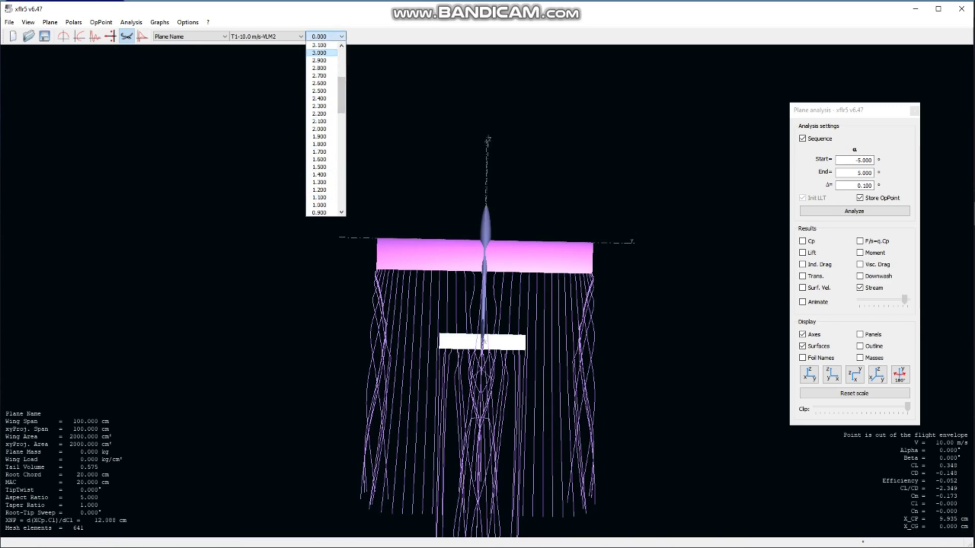
{"action": "left_click", "coordinate": [319, 52]}
{"action": "mouse_move", "coordinate": [576, 373]}
{"action": "left_mouse_down"}
{"action": "mouse_move", "coordinate": [573, 284]}
{"action": "mouse_move", "coordinate": [476, 275]}
{"action": "mouse_move", "coordinate": [389, 294]}
{"action": "mouse_move", "coordinate": [376, 333]}
{"action": "mouse_move", "coordinate": [451, 295]}
{"action": "mouse_move", "coordinate": [544, 315]}
{"action": "left_mouse_up"}
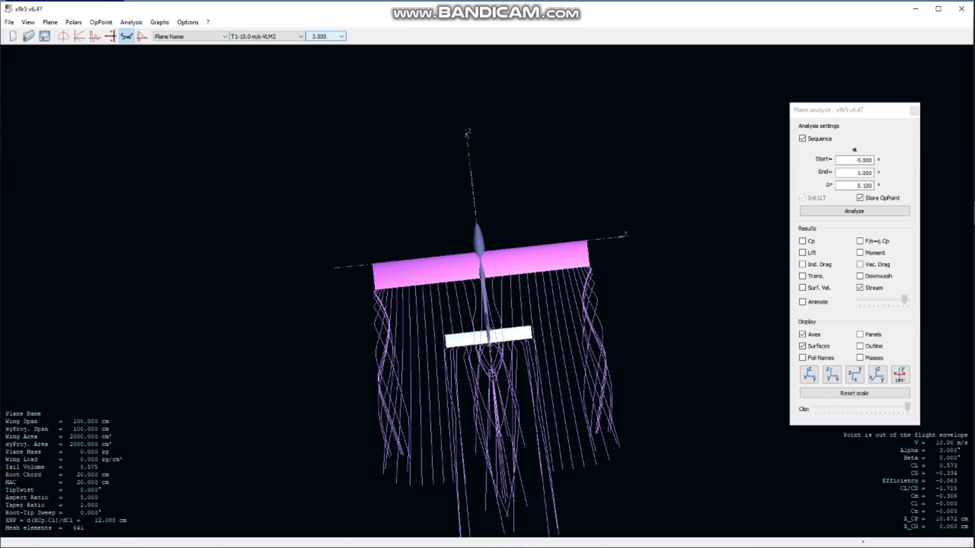
Switch to the -5.000° operating point and examine the streamlines from an oblique side angle.
{"action": "left_click", "coordinate": [328, 36]}
{"action": "scroll", "coordinate": [323, 190], "scroll_direction": "down", "scroll_amount": 12}
{"action": "scroll", "coordinate": [323, 192], "scroll_direction": "down", "scroll_amount": 8}
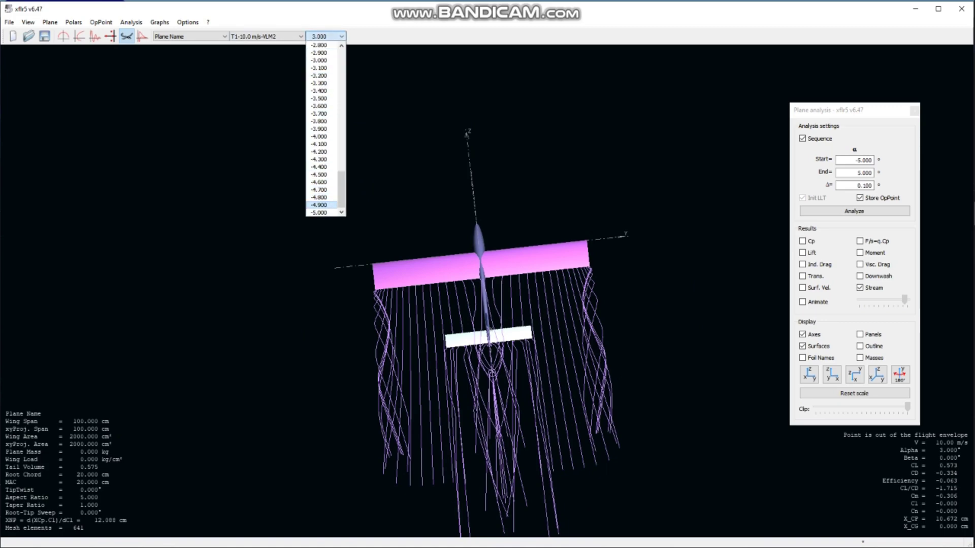
{"action": "left_click", "coordinate": [321, 213]}
{"action": "scroll", "coordinate": [508, 305], "scroll_direction": "down", "scroll_amount": 4}
{"action": "left_click_drag", "start_coordinate": [589, 350], "coordinate": [426, 323]}
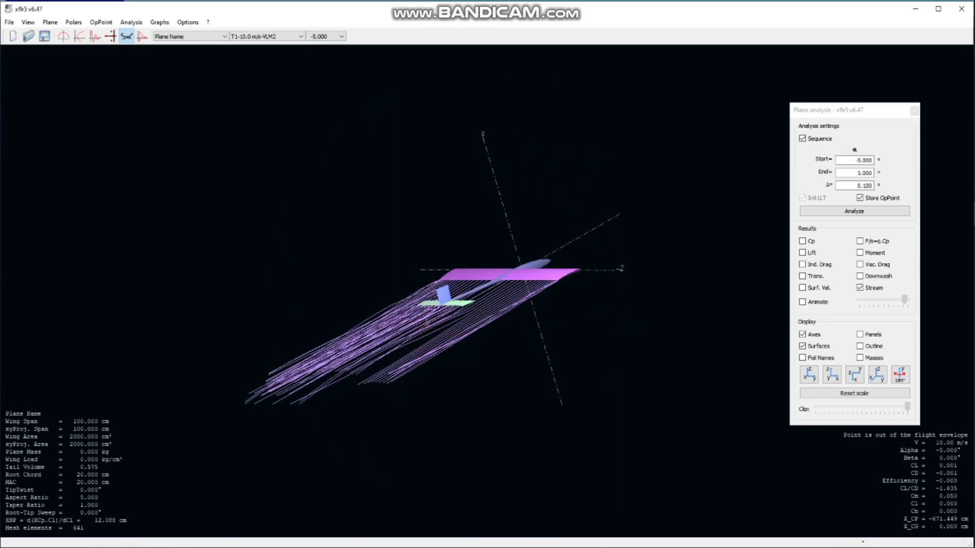
Bring back the 0.000° operating point to compare its streamlines in the oblique side view.
{"action": "left_click", "coordinate": [327, 37]}
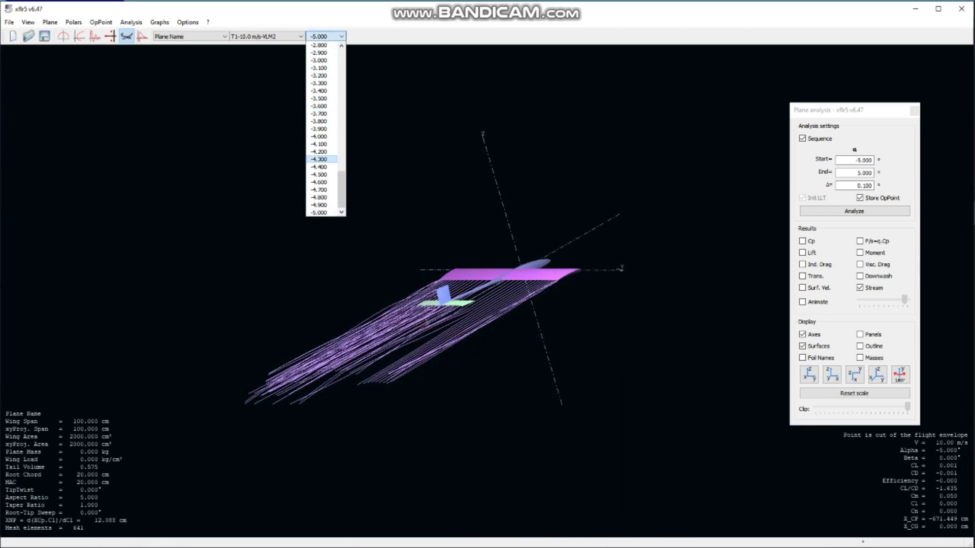
{"action": "left_click_drag", "start_coordinate": [342, 181], "coordinate": [342, 125]}
{"action": "left_click", "coordinate": [320, 98]}
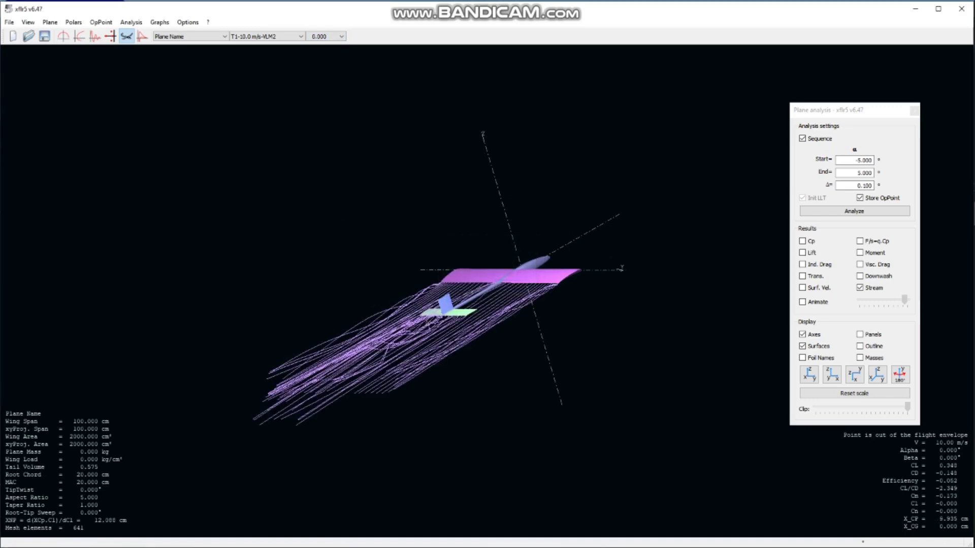